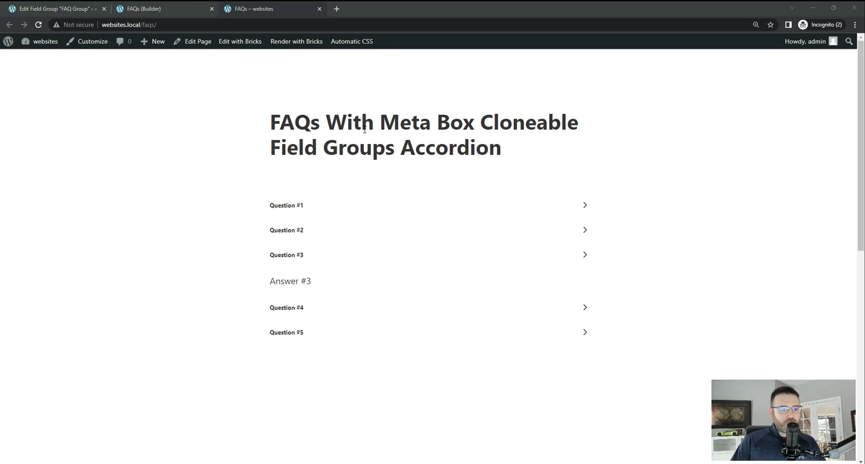
Examine the FAQs page, expanding the accordion questions and reading the plain question-and-answer list below them.
{"action": "left_click", "coordinate": [270, 123]}
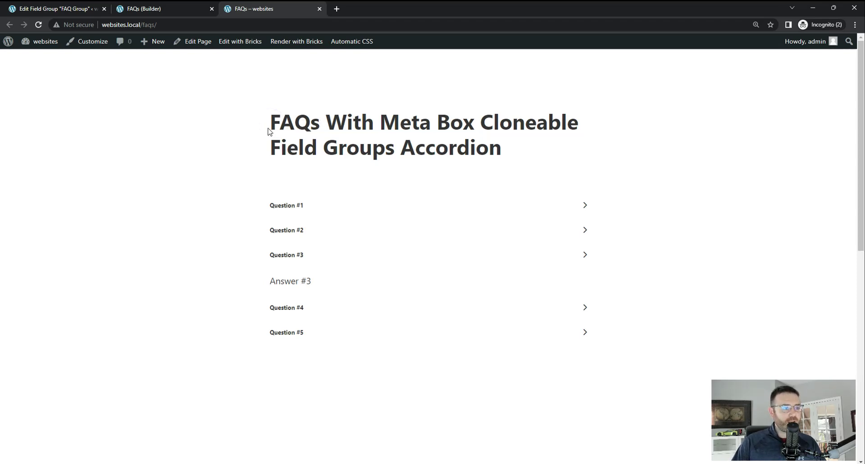
{"action": "left_click", "coordinate": [306, 257]}
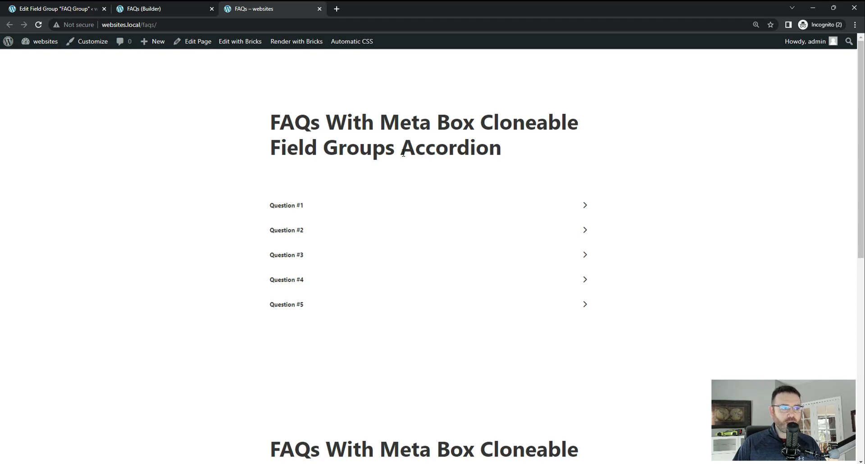
{"action": "scroll", "coordinate": [403, 153], "scroll_direction": "down", "scroll_amount": 5}
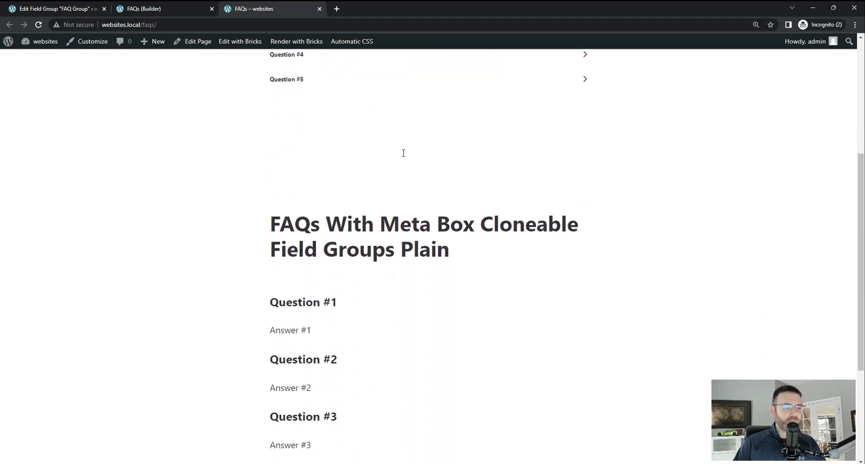
{"action": "scroll", "coordinate": [403, 155], "scroll_direction": "up", "scroll_amount": 5}
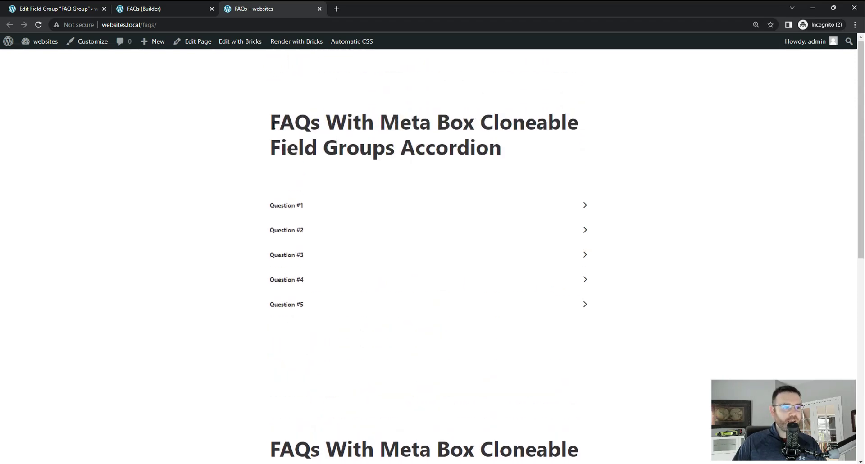
{"action": "left_click_drag", "start_coordinate": [269, 122], "coordinate": [276, 122]}
{"action": "left_click", "coordinate": [265, 122]}
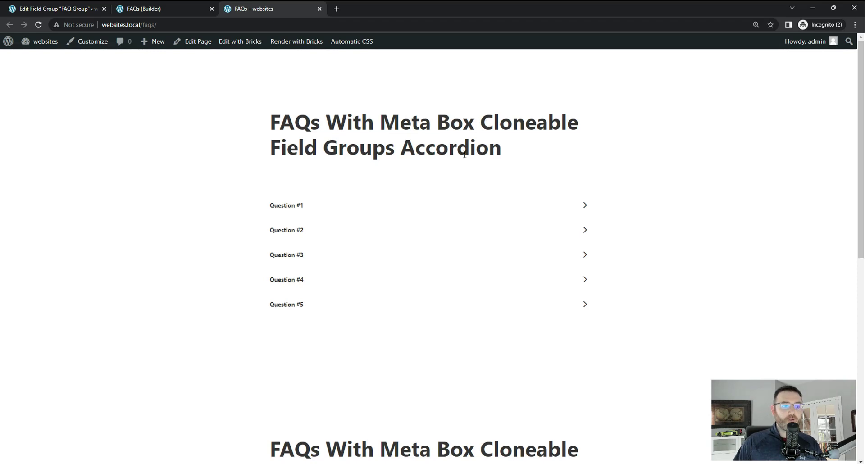
{"action": "left_click", "coordinate": [370, 207]}
{"action": "left_click", "coordinate": [332, 261]}
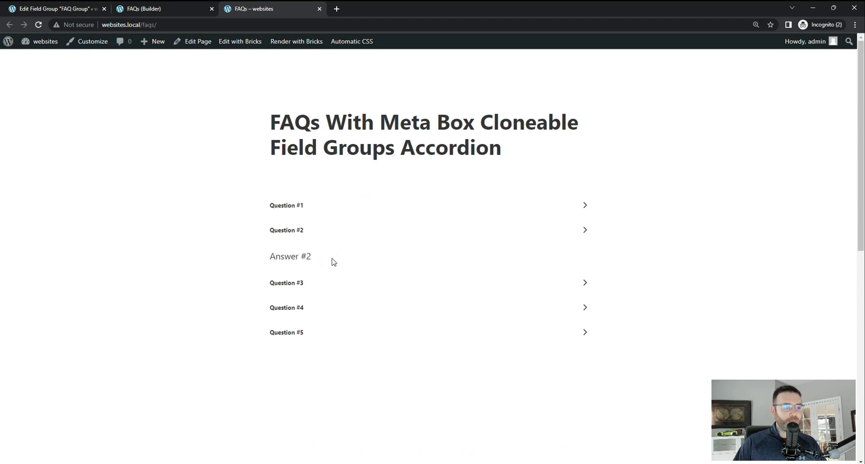
{"action": "left_click", "coordinate": [320, 286]}
{"action": "left_click", "coordinate": [321, 310]}
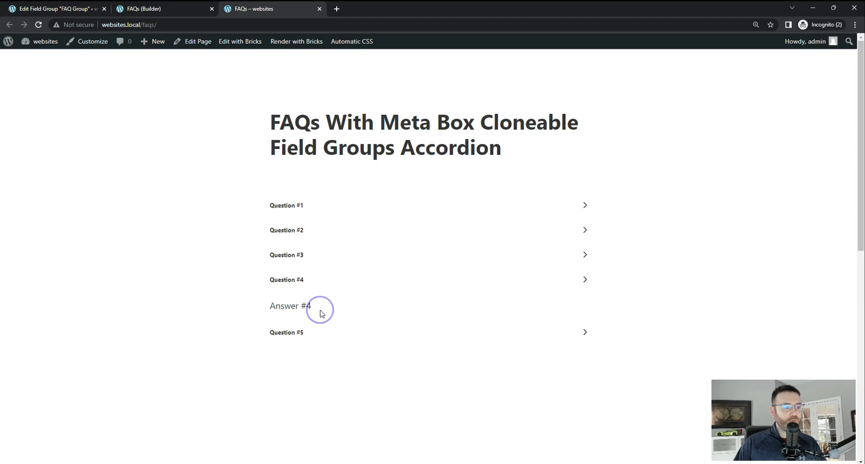
{"action": "left_click", "coordinate": [313, 335]}
{"action": "scroll", "coordinate": [372, 315], "scroll_direction": "down", "scroll_amount": 1}
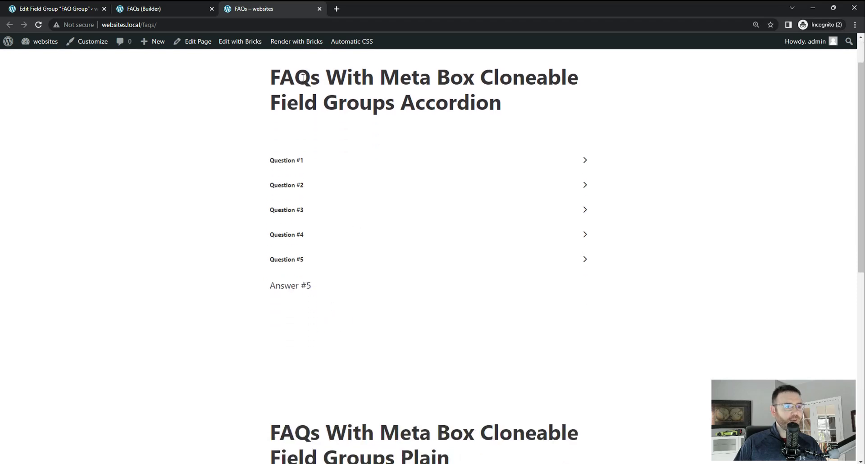
{"action": "scroll", "coordinate": [420, 195], "scroll_direction": "down", "scroll_amount": 8}
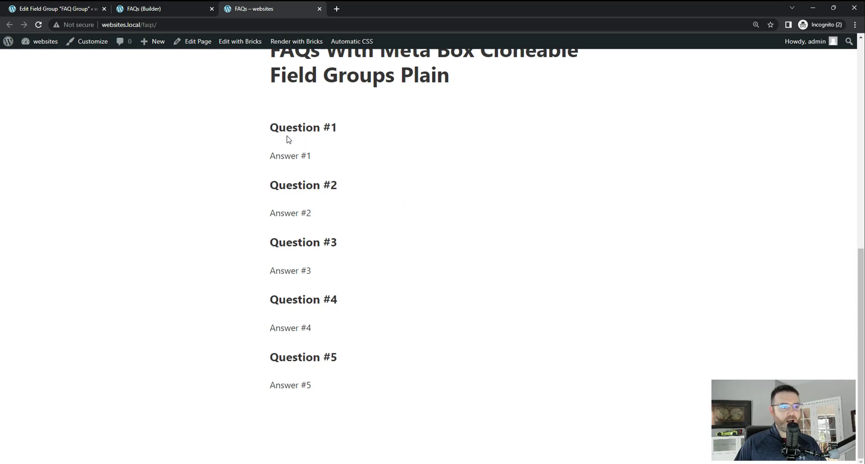
{"action": "left_click_drag", "start_coordinate": [272, 127], "coordinate": [356, 130]}
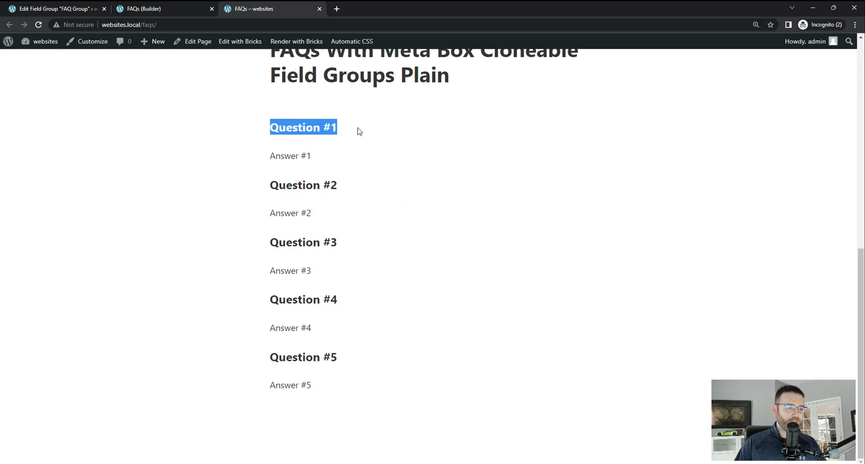
{"action": "left_click", "coordinate": [273, 154]}
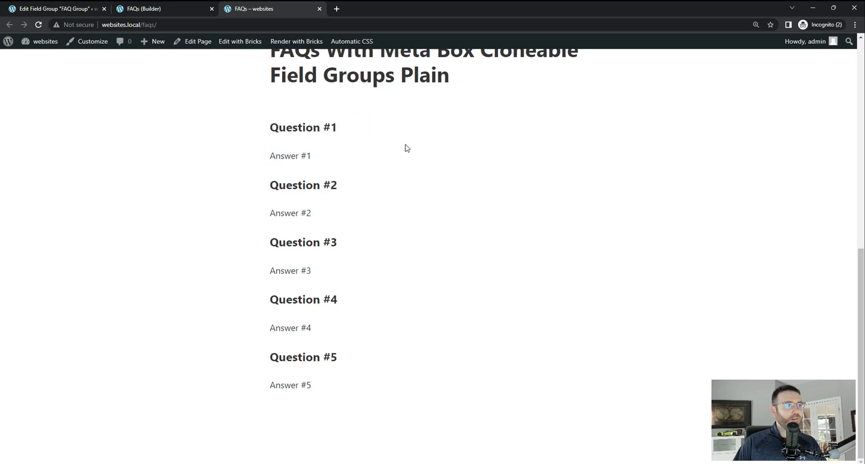
Switch to the Bricks builder and examine the query loop settings of the accordion's FAQ CPT and FAQ Field Group elements.
{"action": "left_click", "coordinate": [177, 11]}
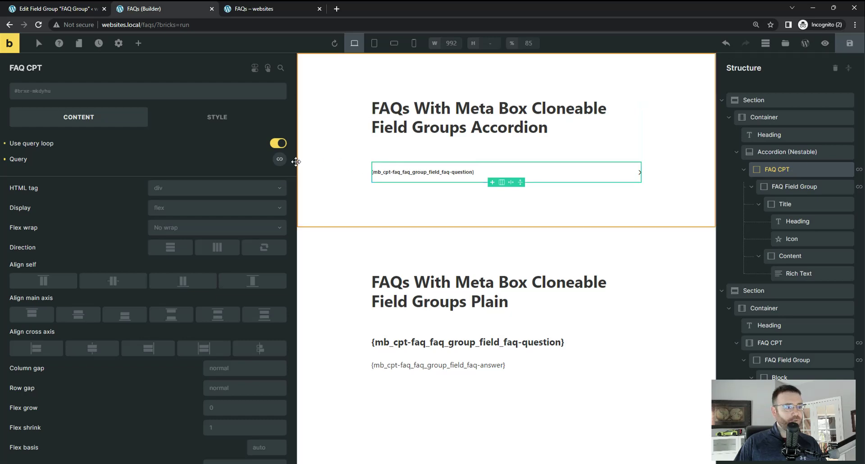
{"action": "left_click", "coordinate": [279, 159]}
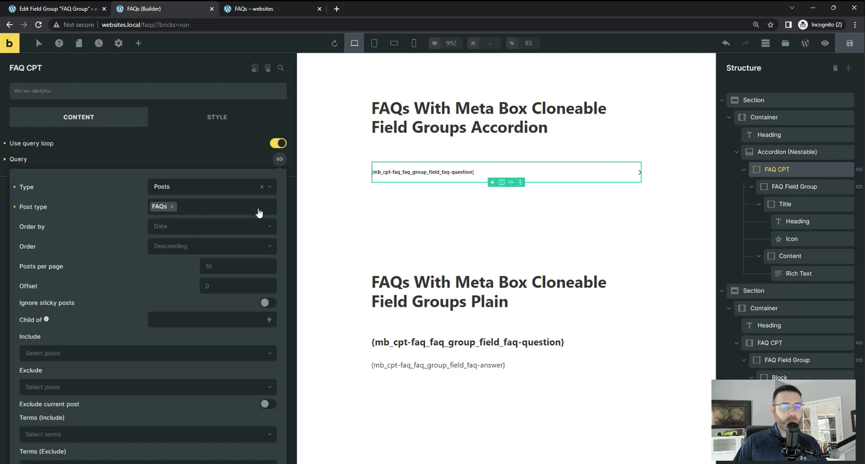
{"action": "left_click", "coordinate": [790, 187]}
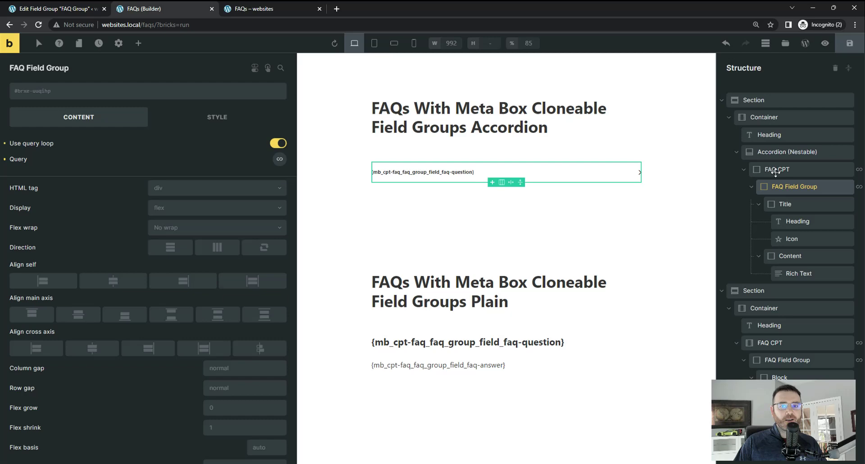
{"action": "left_click", "coordinate": [788, 154]}
{"action": "left_click", "coordinate": [780, 170]}
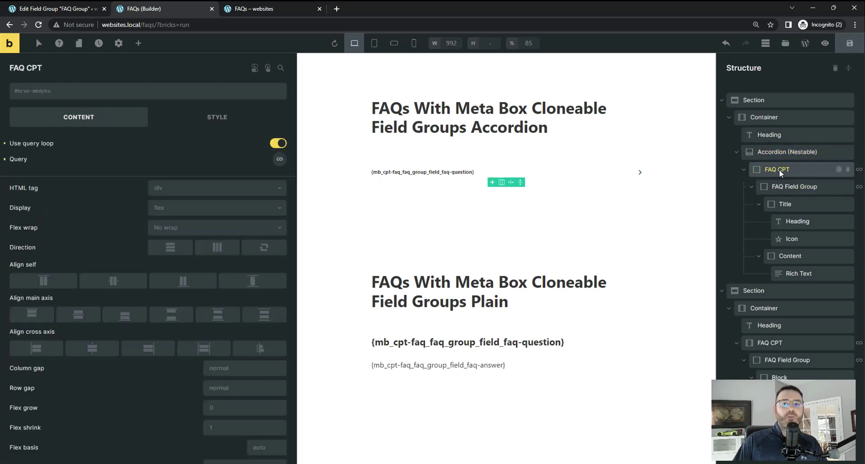
{"action": "left_click", "coordinate": [792, 188]}
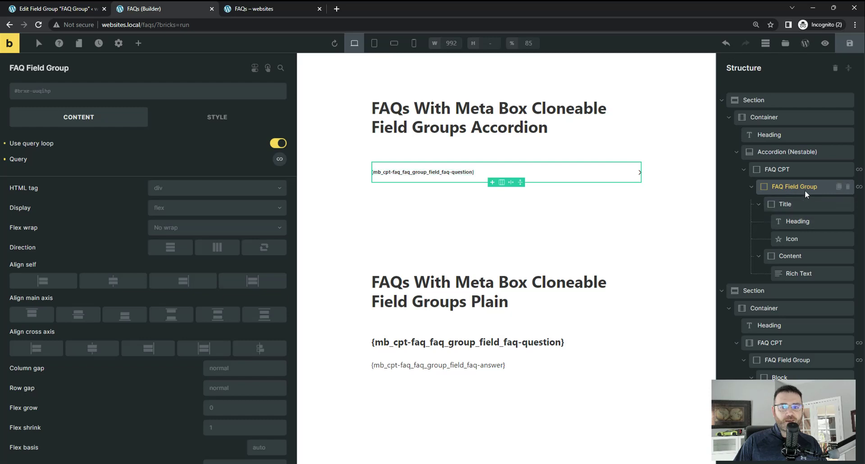
{"action": "left_click", "coordinate": [279, 159]}
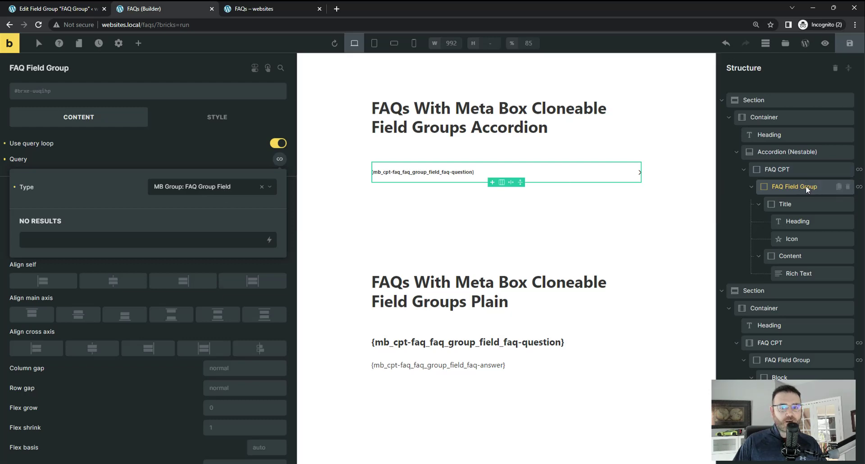
Collapse and re-expand the nested FAQ CPT and FAQ Field Group elements in the accordion's structure, and save the page.
{"action": "left_click", "coordinate": [750, 186]}
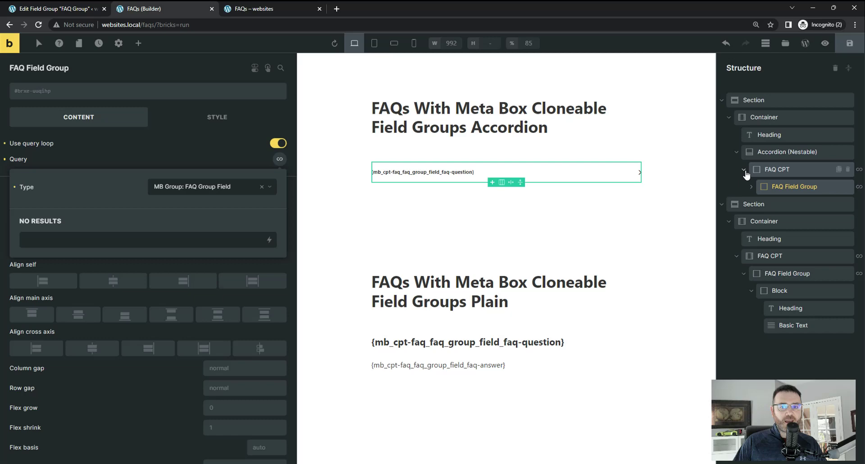
{"action": "left_click", "coordinate": [743, 170]}
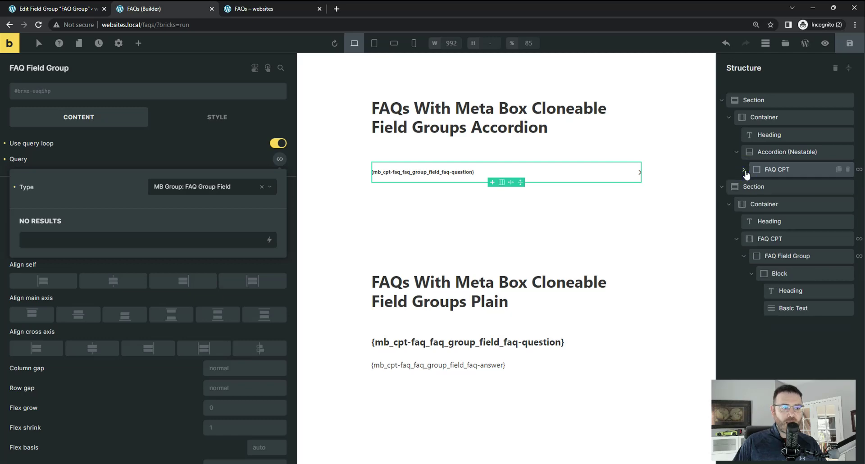
{"action": "left_click", "coordinate": [744, 170]}
{"action": "left_click", "coordinate": [750, 187]}
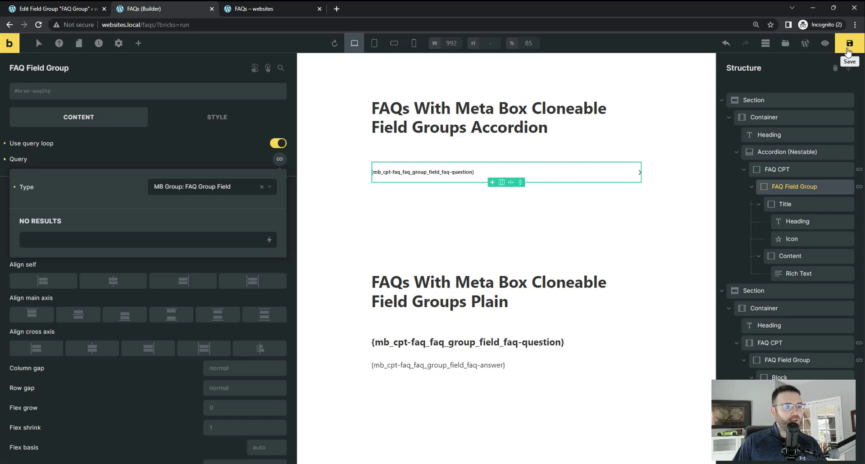
{"action": "left_click", "coordinate": [849, 43]}
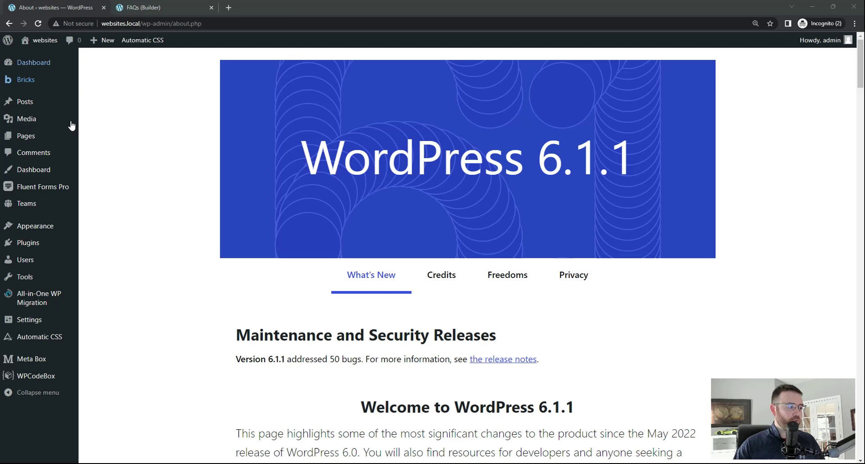
Start a new Meta Box post type with the plural name FAQs and the singular name FAQ.
{"action": "mouse_move", "coordinate": [33, 360]}
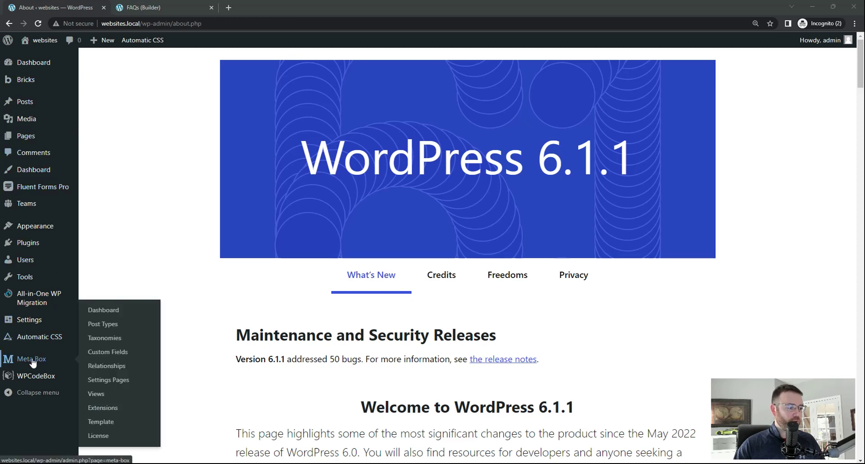
{"action": "left_click", "coordinate": [103, 324]}
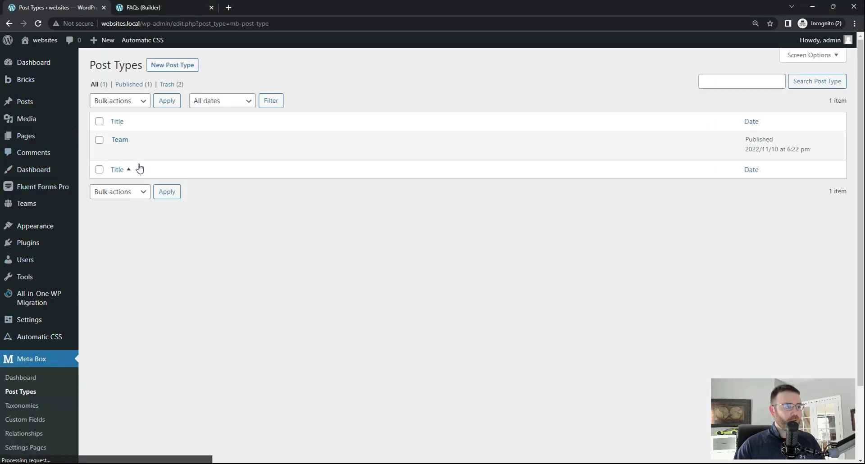
{"action": "left_click", "coordinate": [163, 66]}
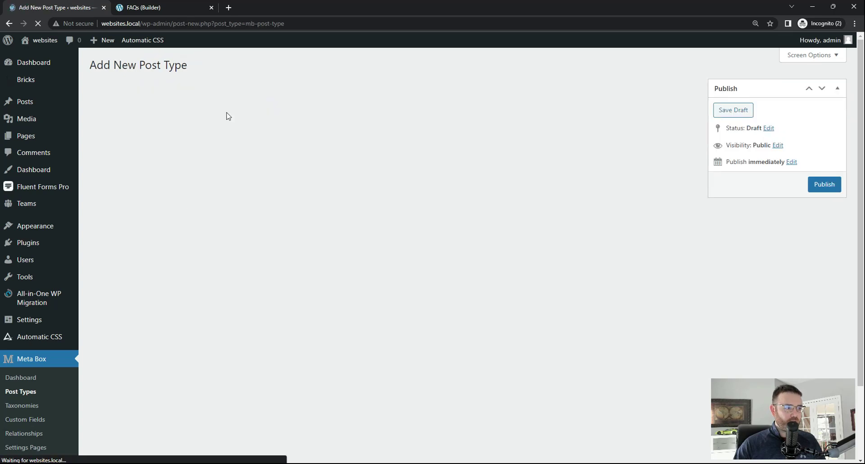
{"action": "left_click", "coordinate": [315, 125]}
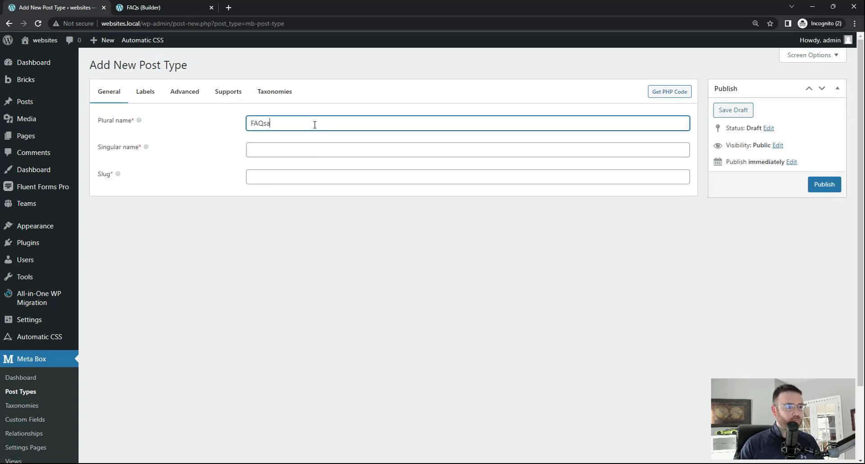
{"action": "left_click", "coordinate": [268, 149]}
{"action": "type", "text": "FAQ"}
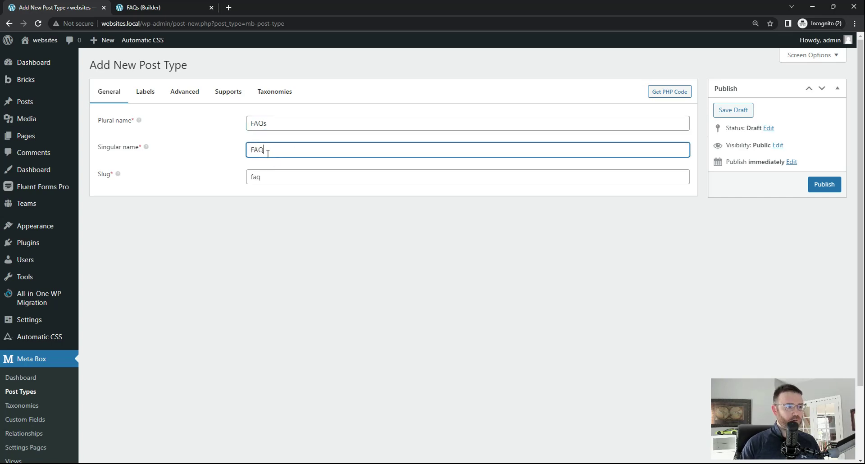
Set the new post type's slug to cpt-faq and publish the post type.
{"action": "left_click", "coordinate": [251, 177]}
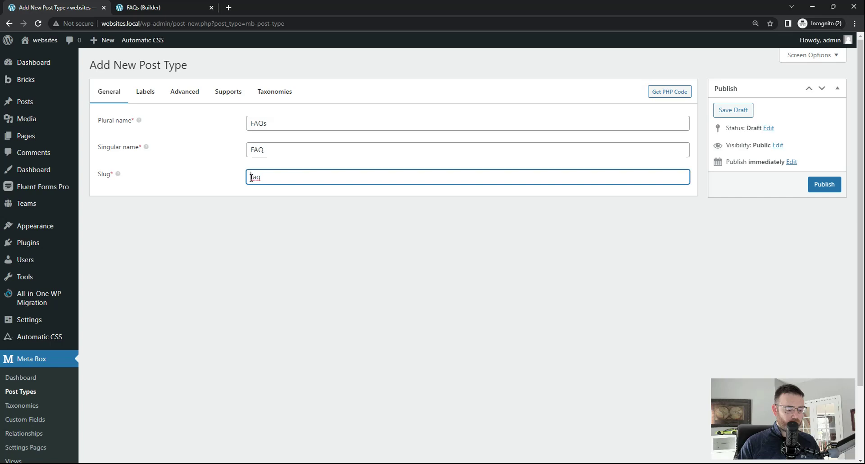
{"action": "type", "text": "cpt-"}
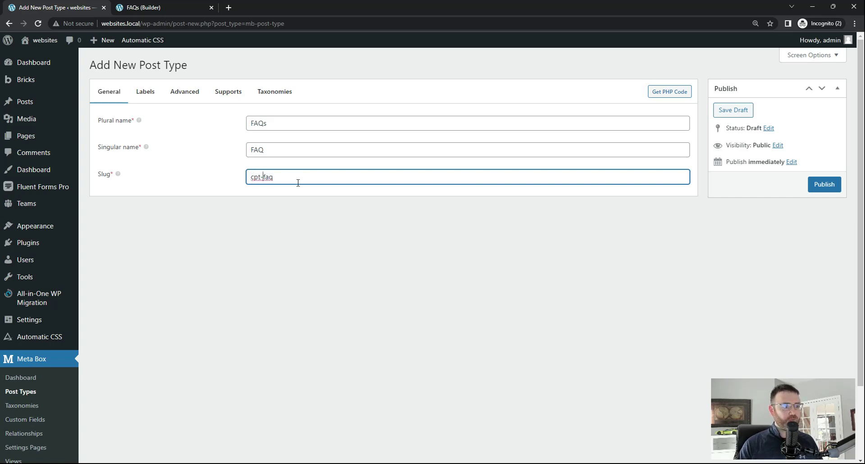
{"action": "left_click_drag", "start_coordinate": [298, 182], "coordinate": [239, 179]}
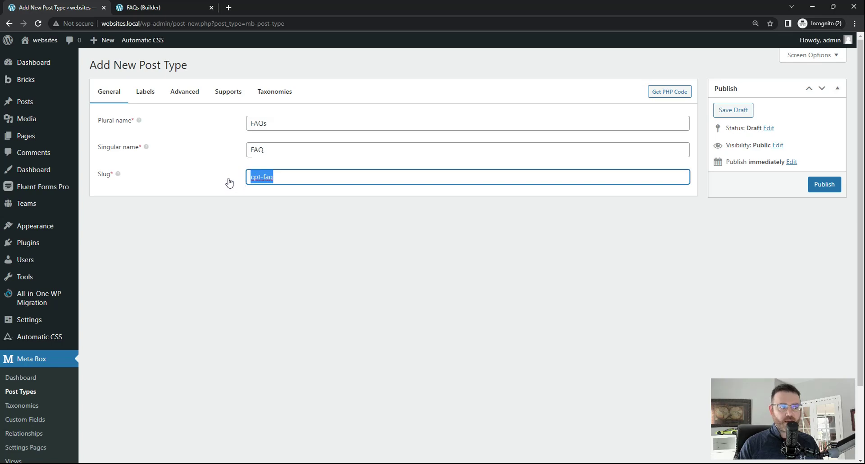
{"action": "left_click", "coordinate": [304, 221]}
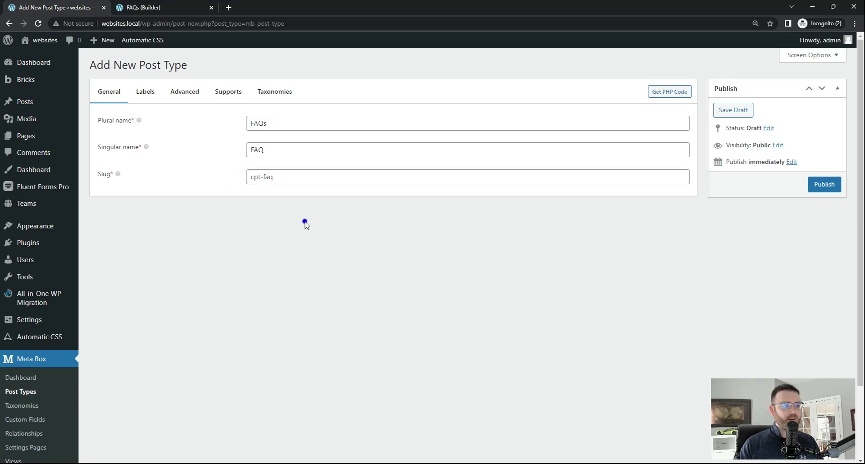
{"action": "left_click", "coordinate": [820, 190]}
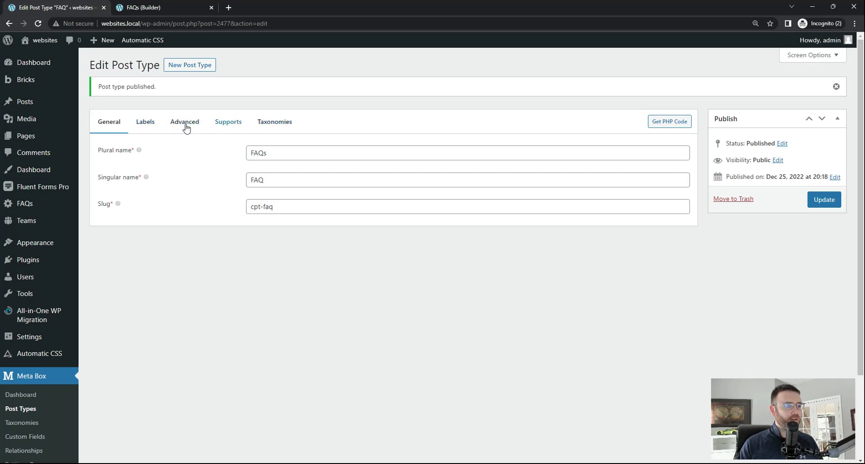
Open the list of Meta Box custom field groups.
{"action": "scroll", "coordinate": [180, 258], "scroll_direction": "down", "scroll_amount": 2}
{"action": "scroll", "coordinate": [180, 258], "scroll_direction": "up", "scroll_amount": 2}
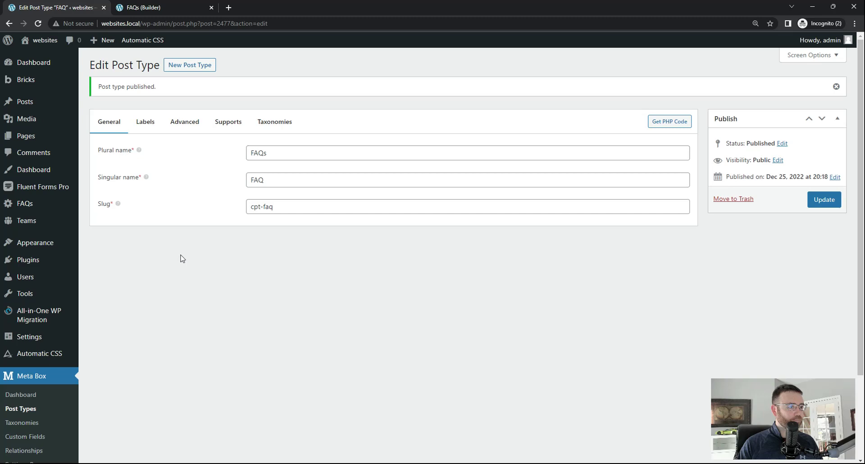
{"action": "scroll", "coordinate": [122, 241], "scroll_direction": "down", "scroll_amount": 1}
{"action": "mouse_move", "coordinate": [19, 162]}
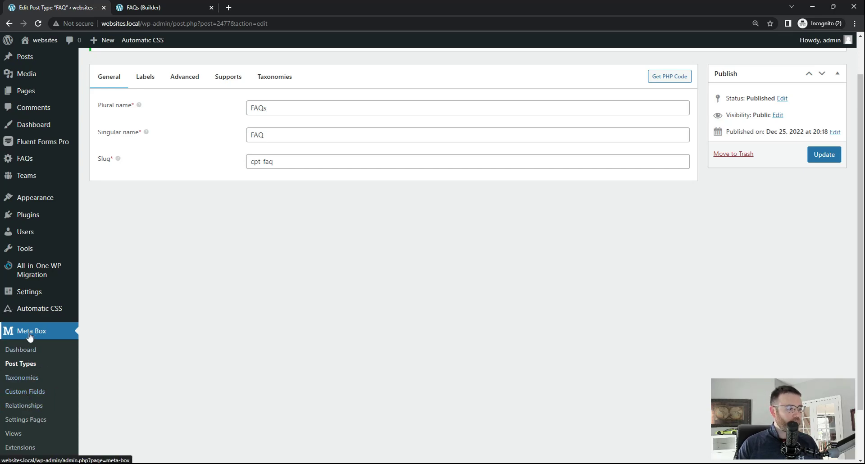
{"action": "scroll", "coordinate": [29, 336], "scroll_direction": "down", "scroll_amount": 2}
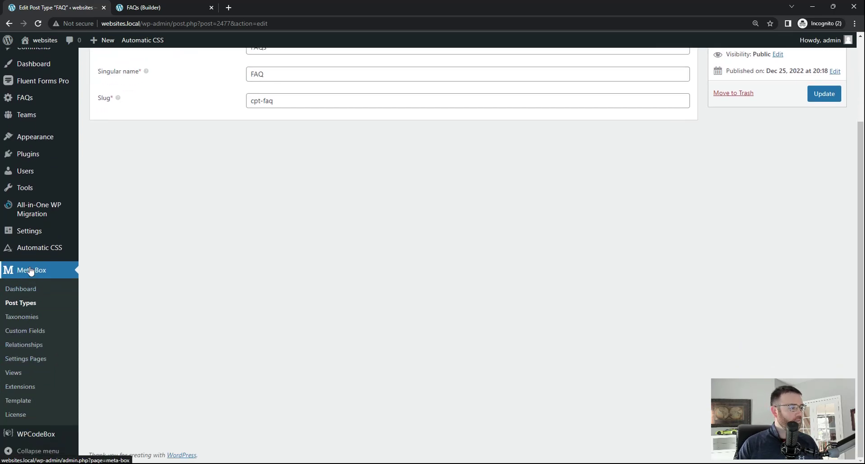
{"action": "left_click", "coordinate": [28, 332]}
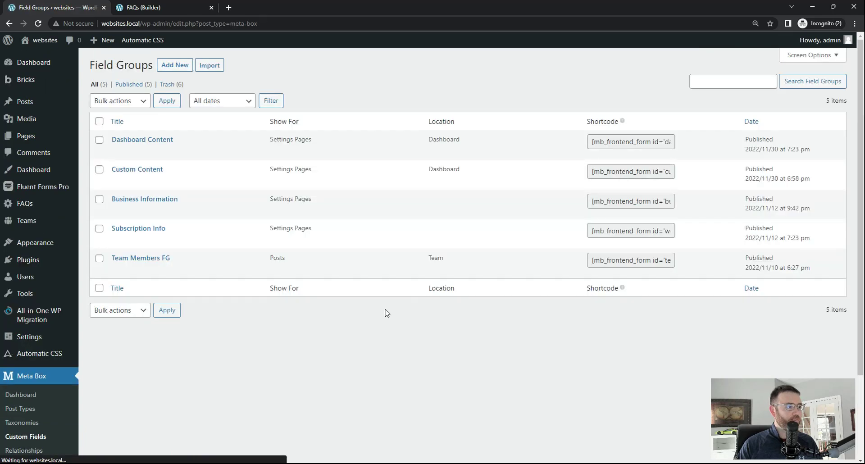
Create a new custom field group titled FAQ Group and publish it.
{"action": "left_click", "coordinate": [174, 65]}
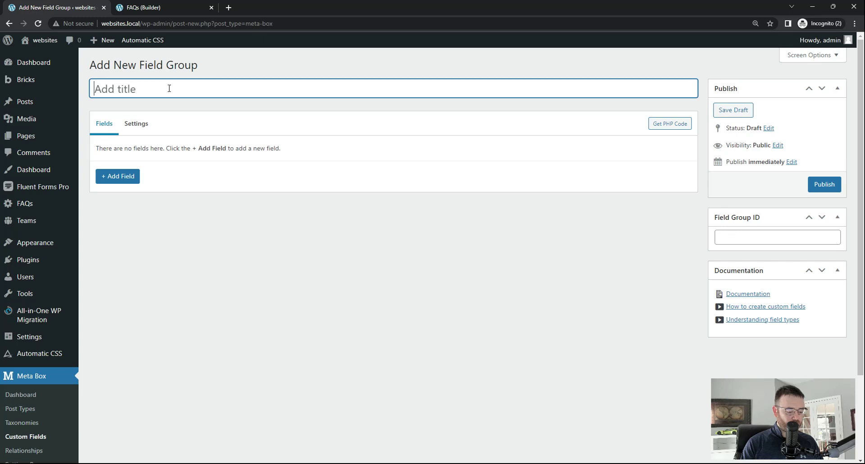
{"action": "type", "text": "FAQ"}
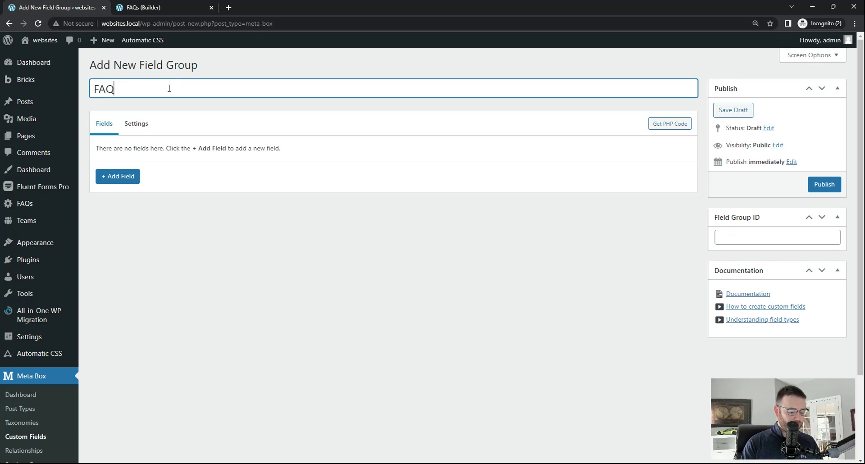
{"action": "type", "text": " Group"}
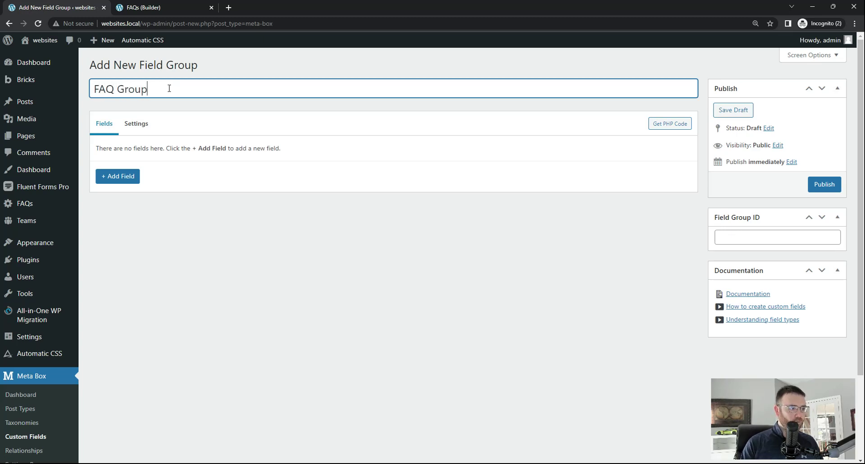
{"action": "left_click", "coordinate": [827, 187]}
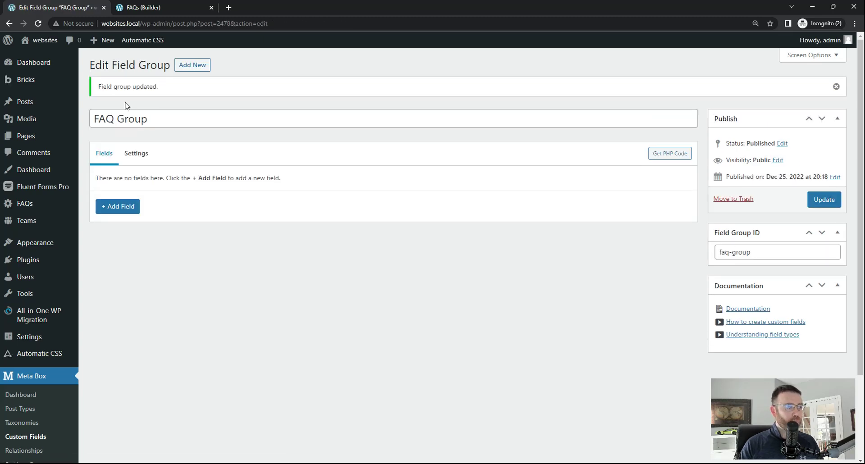
Add a field of the layout type Group to the FAQ Group field group.
{"action": "left_click", "coordinate": [119, 214]}
{"action": "scroll", "coordinate": [154, 255], "scroll_direction": "down", "scroll_amount": 7}
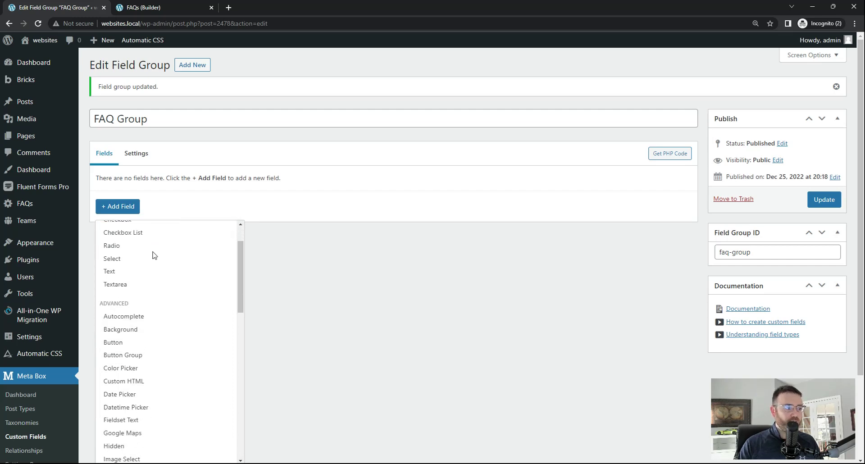
{"action": "scroll", "coordinate": [155, 256], "scroll_direction": "down", "scroll_amount": 10}
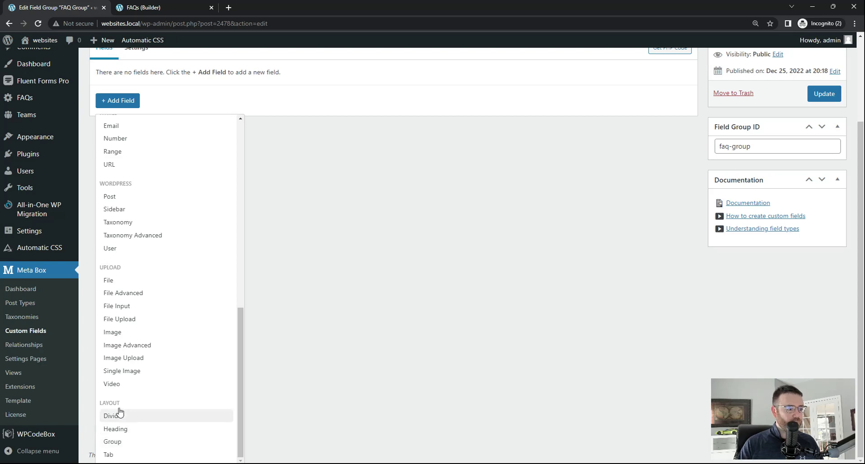
{"action": "left_click", "coordinate": [113, 442]}
{"action": "scroll", "coordinate": [334, 278], "scroll_direction": "up", "scroll_amount": 3}
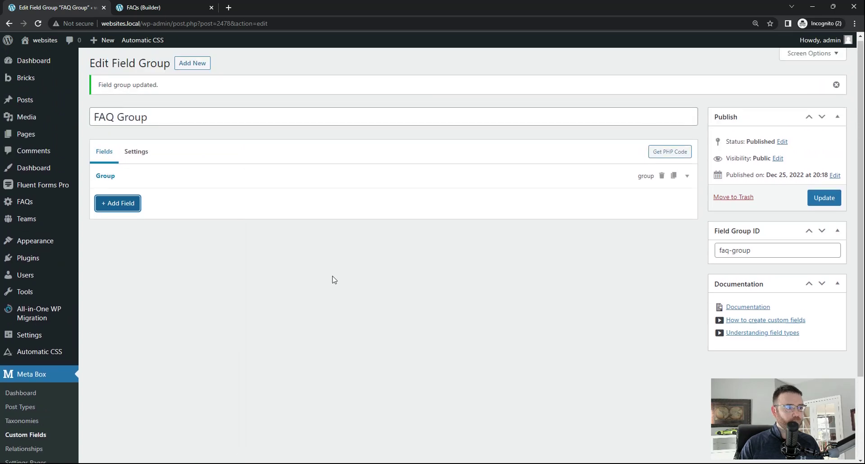
Label the new group field FAQ Group Field and update the field group.
{"action": "left_click", "coordinate": [106, 180]}
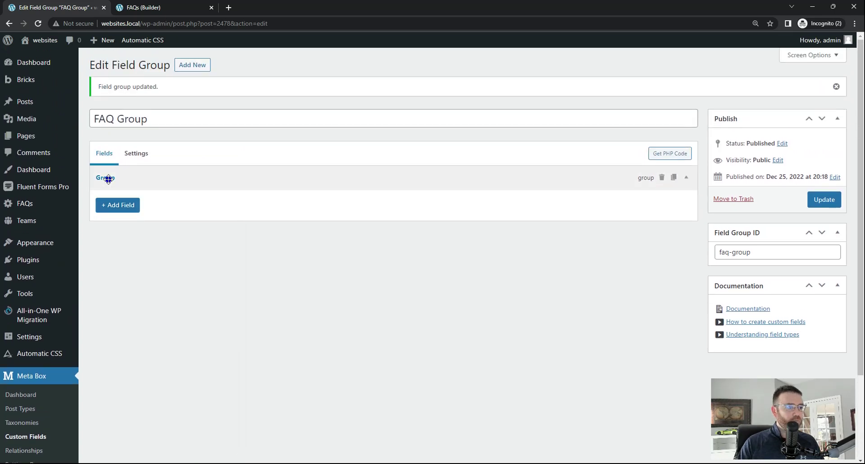
{"action": "left_click", "coordinate": [201, 221]}
{"action": "double_click", "coordinate": [201, 221]}
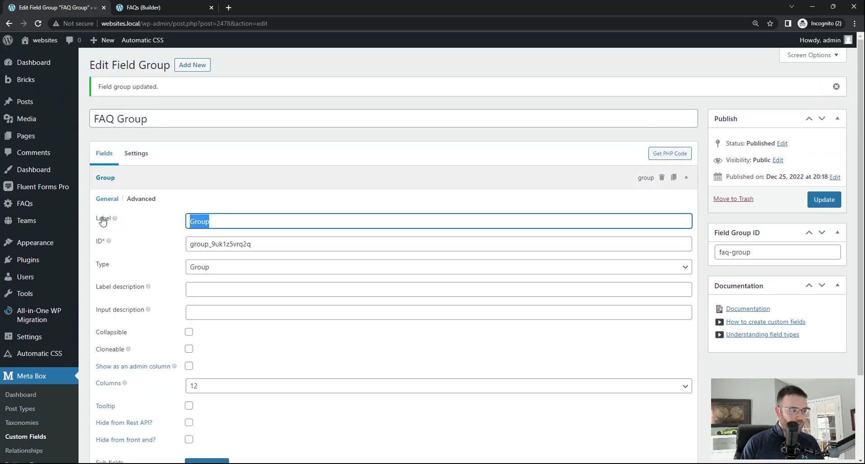
{"action": "type", "text": "FAQ"}
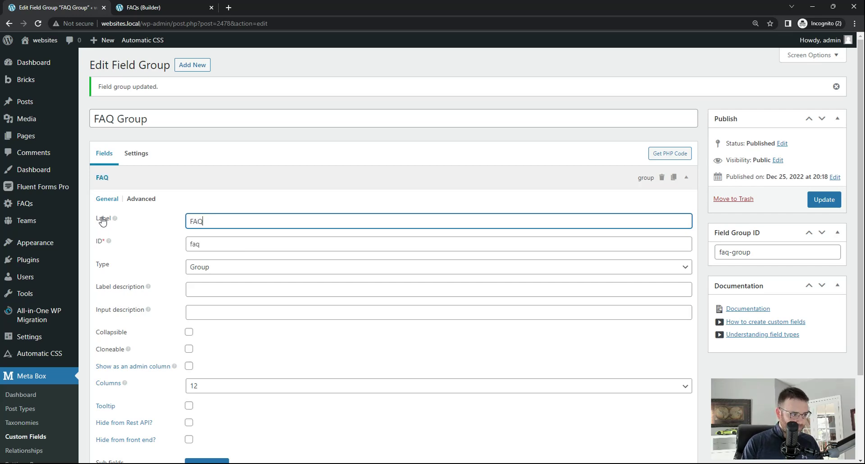
{"action": "type", "text": " Group"}
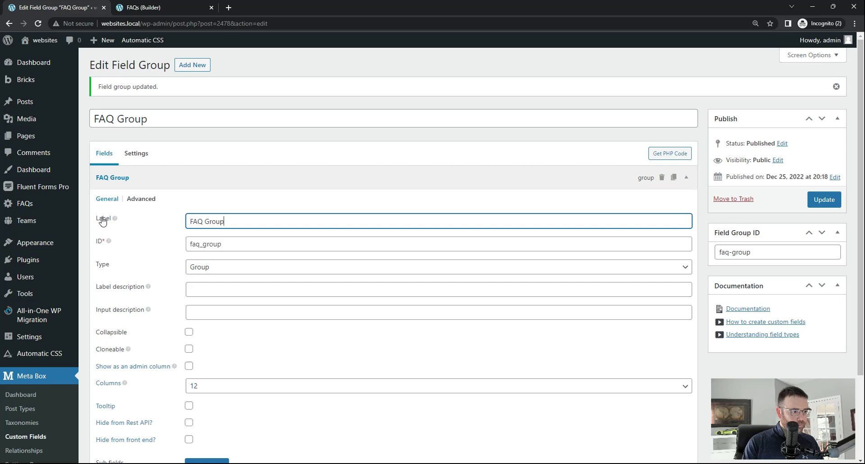
{"action": "type", "text": " Field"}
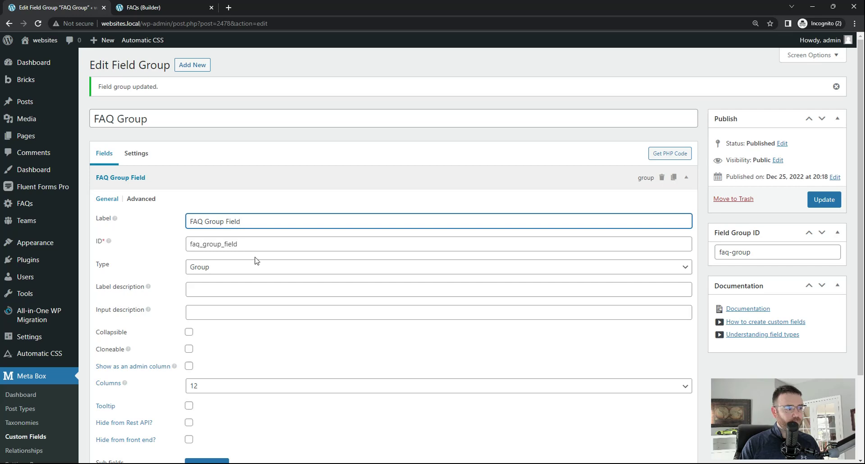
{"action": "left_click", "coordinate": [834, 206]}
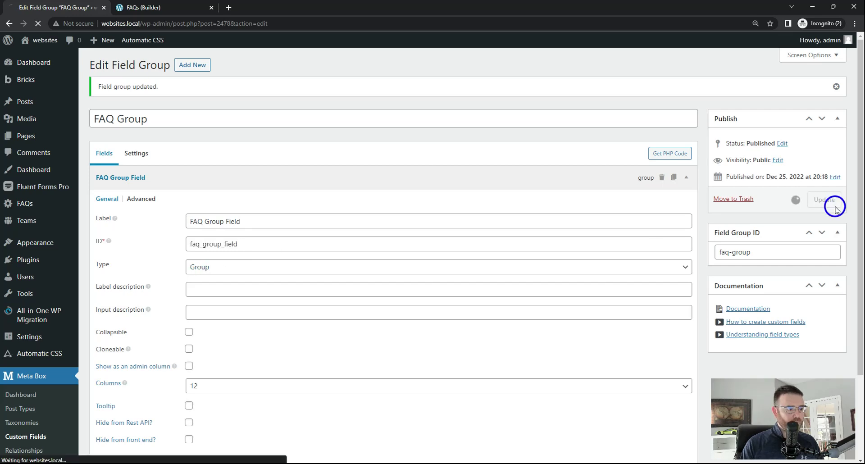
Make the FAQ Group Field cloneable and update the field group.
{"action": "left_click", "coordinate": [140, 176]}
{"action": "scroll", "coordinate": [304, 228], "scroll_direction": "down", "scroll_amount": 1}
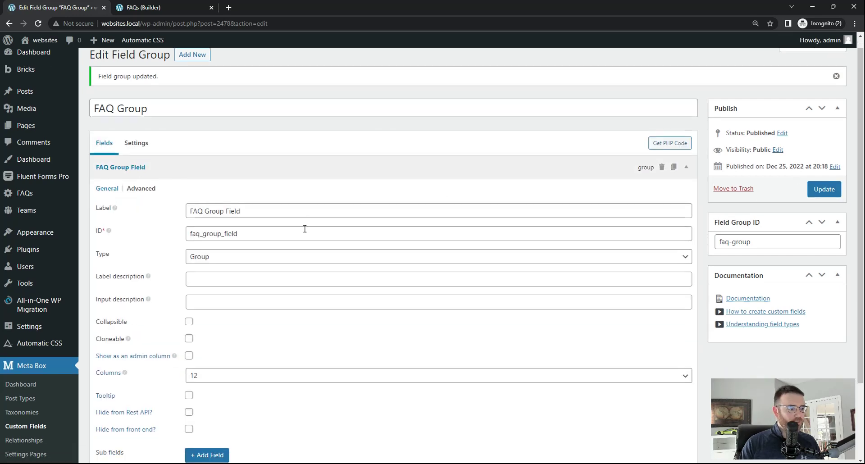
{"action": "scroll", "coordinate": [305, 229], "scroll_direction": "down", "scroll_amount": 2}
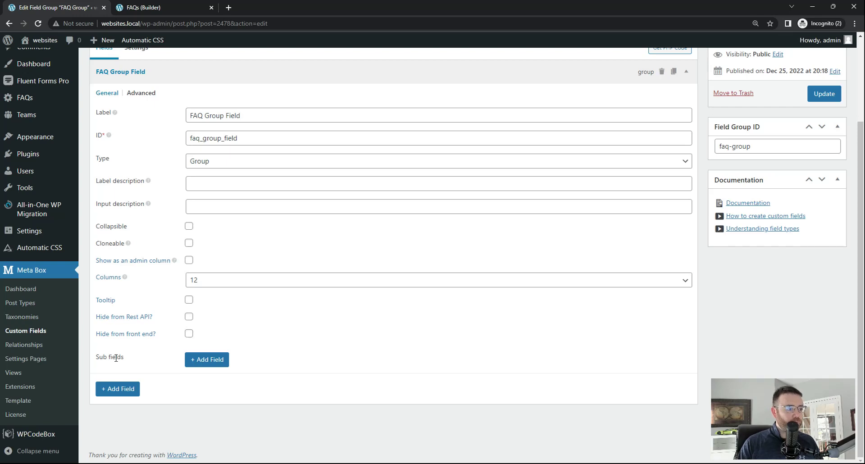
{"action": "mouse_move", "coordinate": [128, 245]}
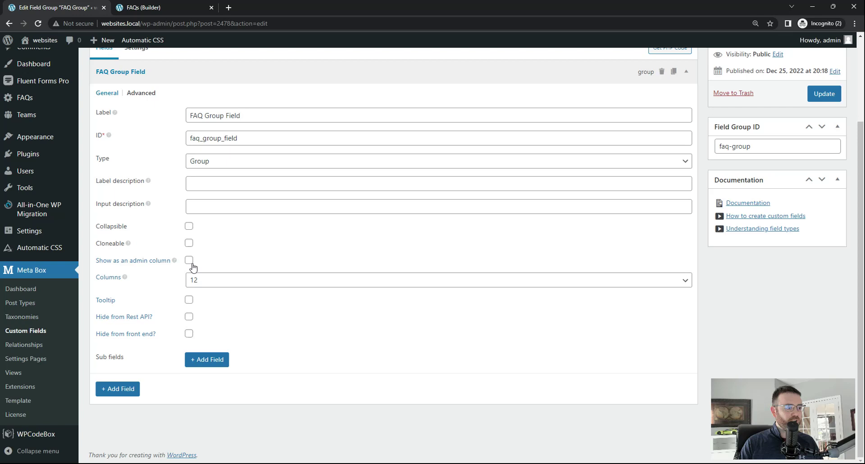
{"action": "left_click", "coordinate": [189, 244]}
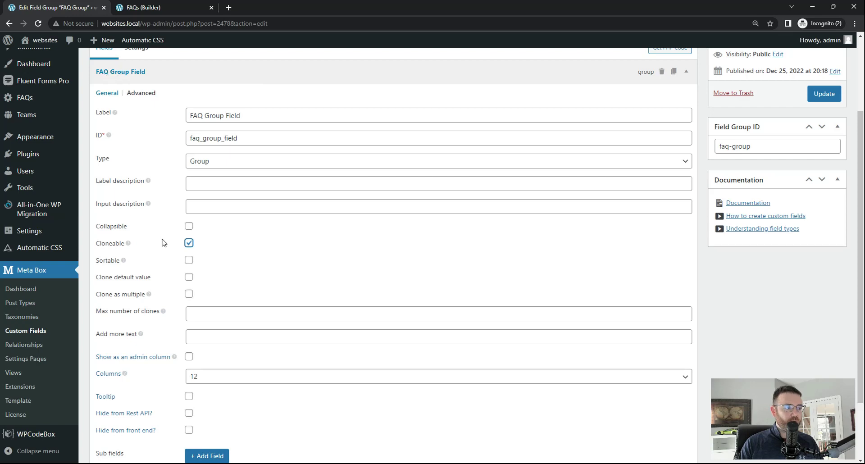
{"action": "left_click", "coordinate": [824, 94]}
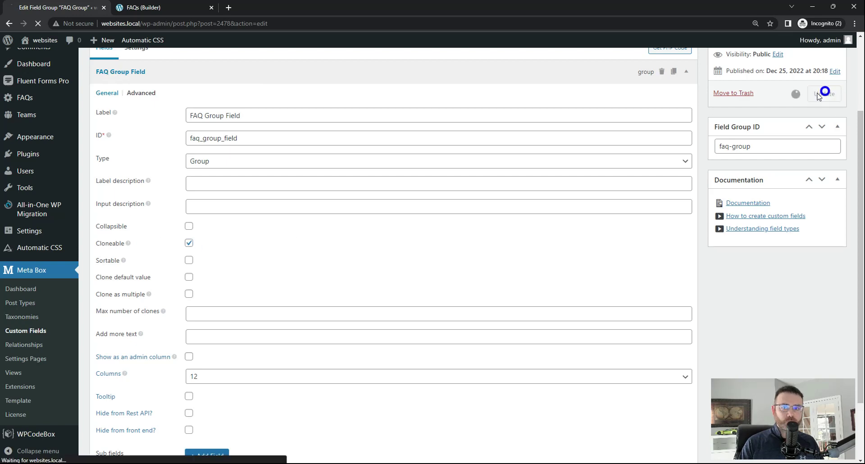
Add a Text sub field inside the FAQ Group Field.
{"action": "left_click", "coordinate": [119, 179]}
{"action": "scroll", "coordinate": [303, 263], "scroll_direction": "down", "scroll_amount": 4}
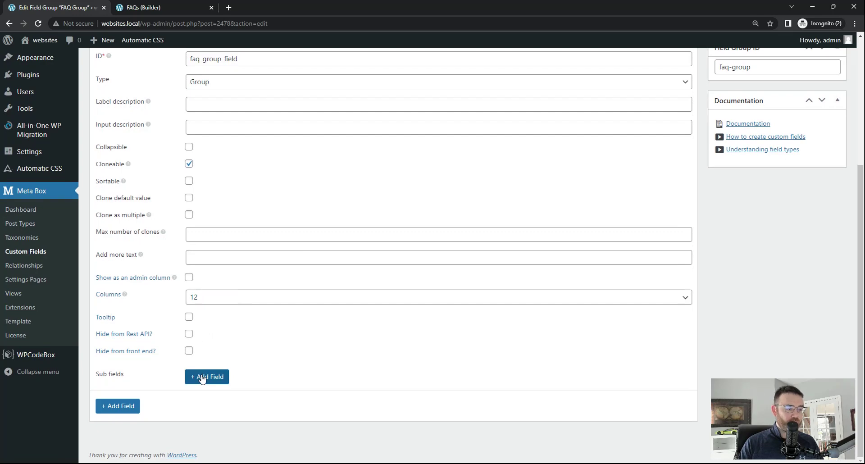
{"action": "scroll", "coordinate": [218, 359], "scroll_direction": "up", "scroll_amount": 2}
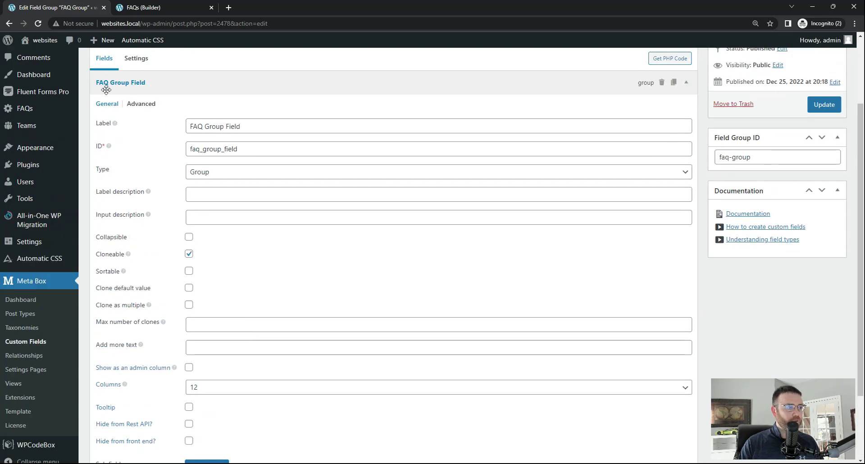
{"action": "scroll", "coordinate": [213, 86], "scroll_direction": "down", "scroll_amount": 2}
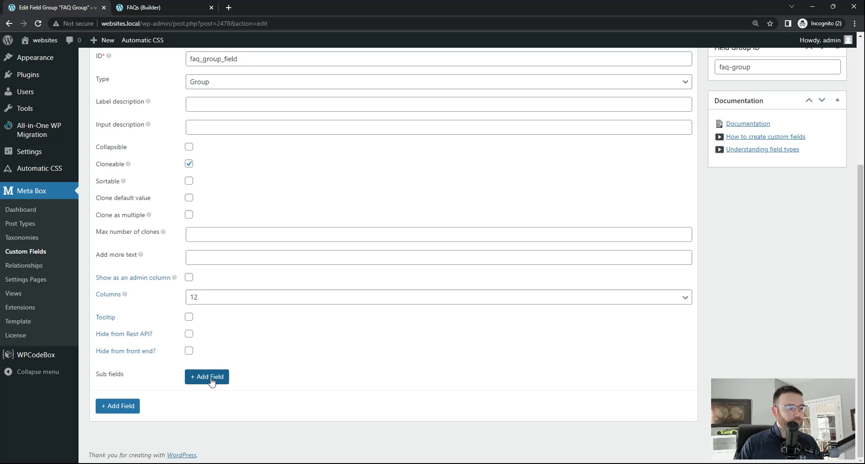
{"action": "left_click", "coordinate": [212, 378]}
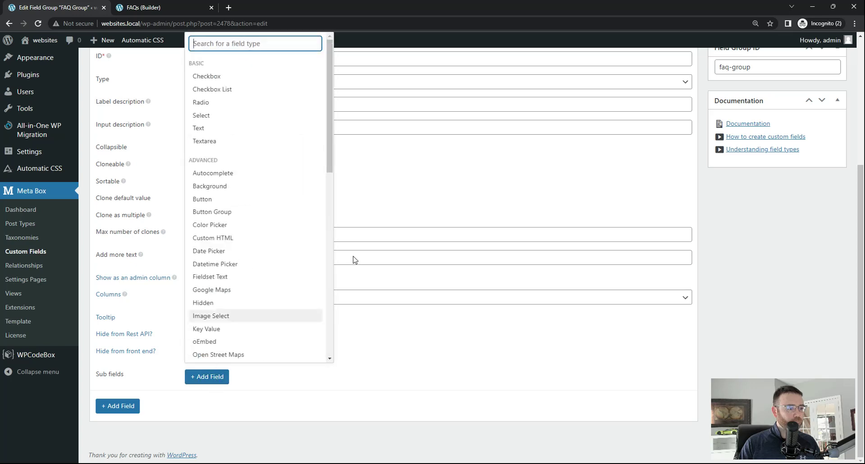
{"action": "left_click", "coordinate": [276, 129]}
{"action": "scroll", "coordinate": [270, 294], "scroll_direction": "down", "scroll_amount": 1}
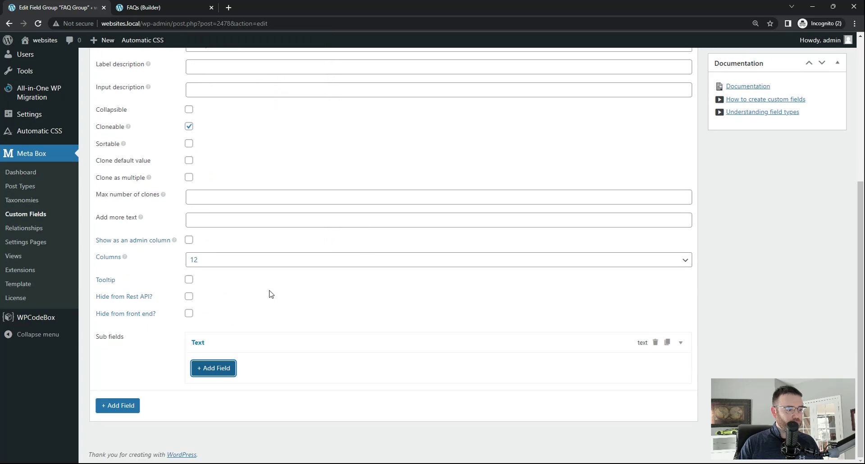
Label the text sub field Question, set its ID to faq-question, and update the field group.
{"action": "left_click", "coordinate": [198, 342]}
{"action": "double_click", "coordinate": [310, 383]}
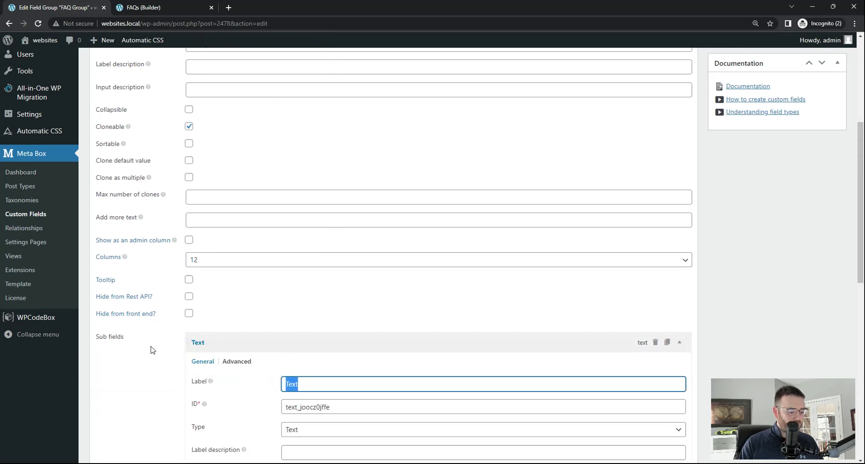
{"action": "type", "text": "F"}
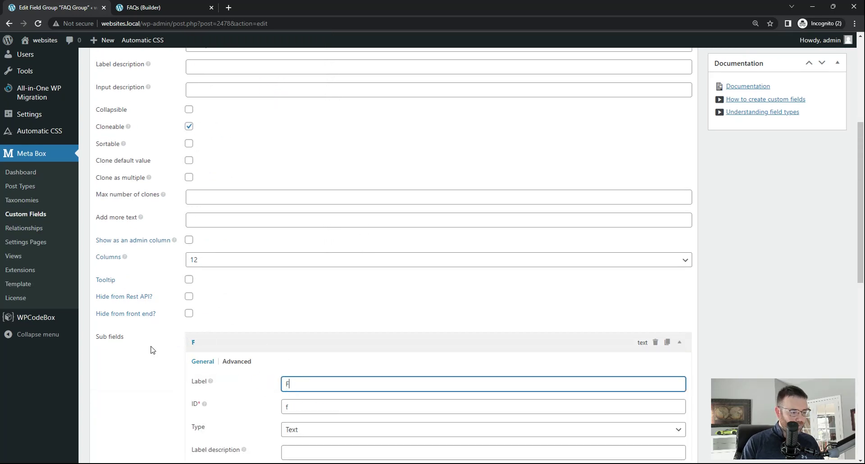
{"action": "type", "text": "Question"}
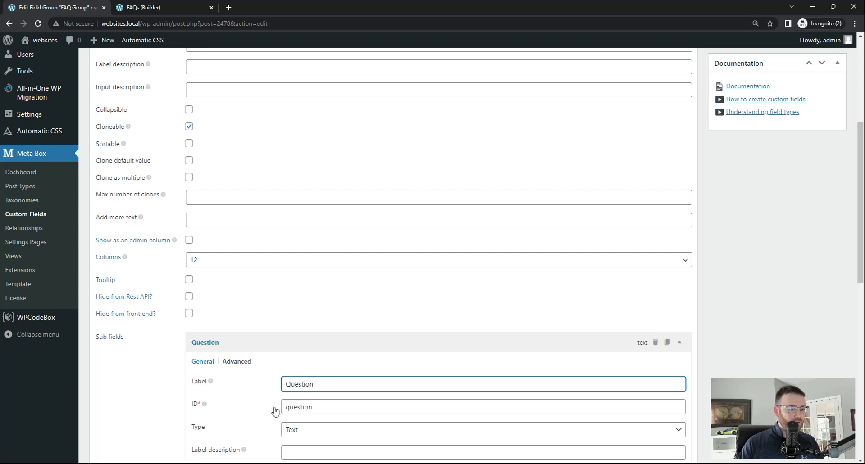
{"action": "left_click", "coordinate": [285, 408]}
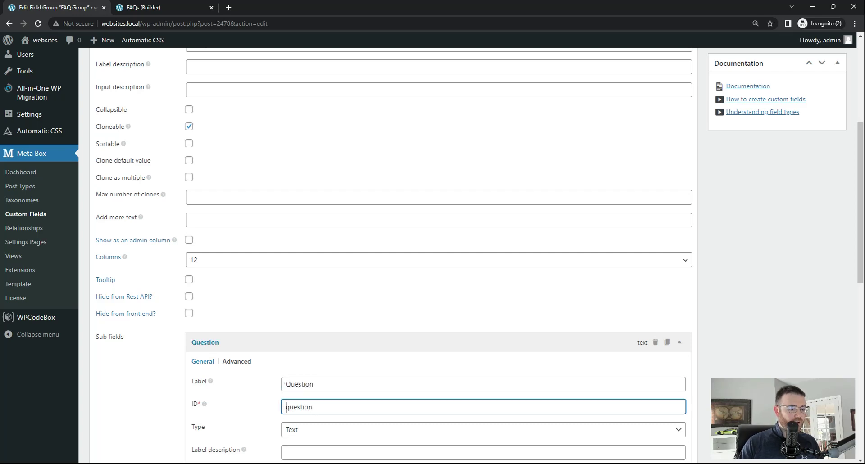
{"action": "type", "text": "faq-"}
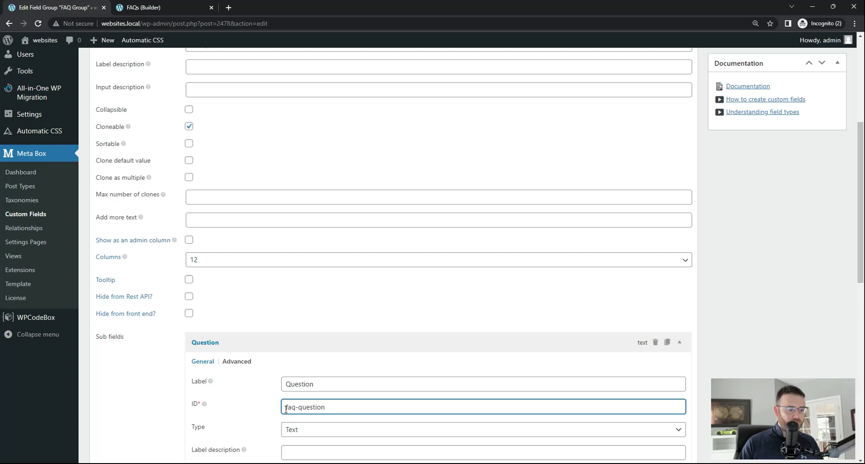
{"action": "scroll", "coordinate": [266, 371], "scroll_direction": "down", "scroll_amount": 2}
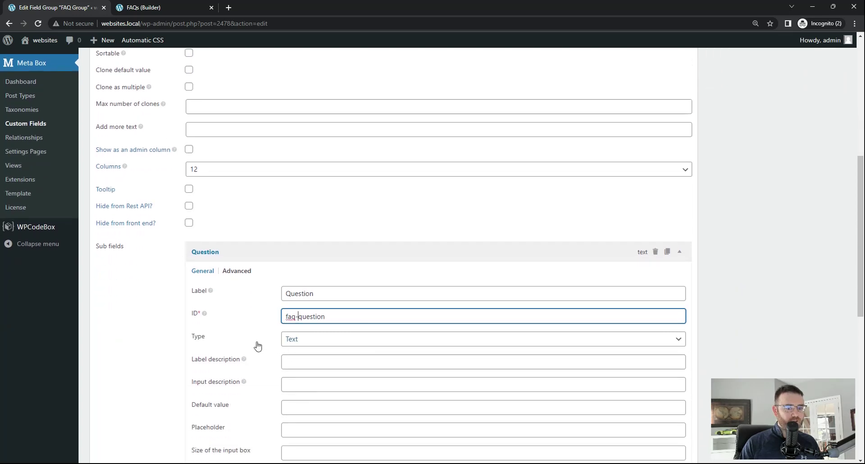
{"action": "scroll", "coordinate": [258, 346], "scroll_direction": "down", "scroll_amount": 2}
{"action": "scroll", "coordinate": [258, 346], "scroll_direction": "up", "scroll_amount": 8}
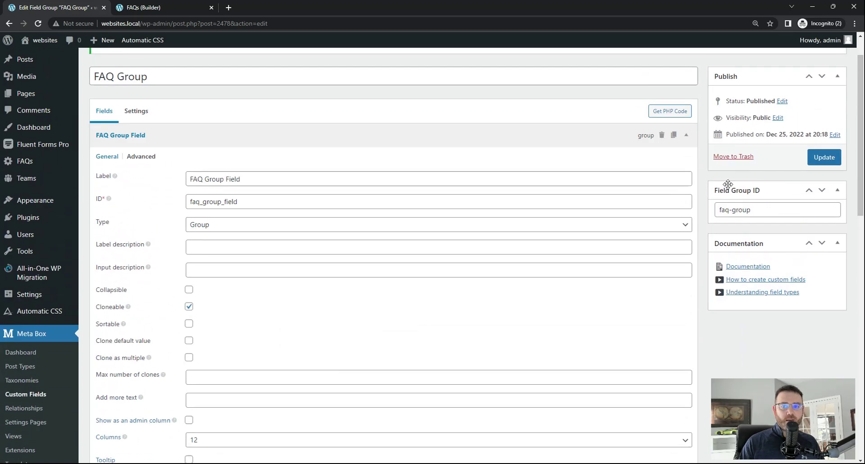
{"action": "left_click", "coordinate": [824, 159]}
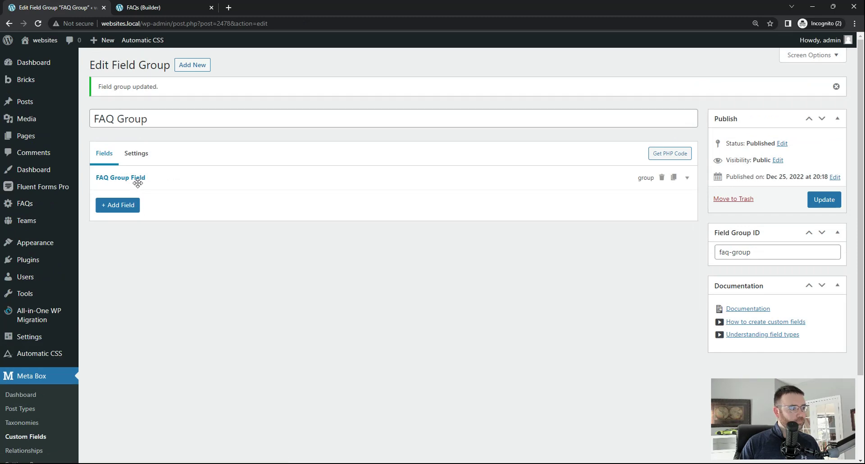
Add a Textarea sub field below Question inside the FAQ Group Field.
{"action": "left_click", "coordinate": [131, 178]}
{"action": "scroll", "coordinate": [187, 203], "scroll_direction": "down", "scroll_amount": 5}
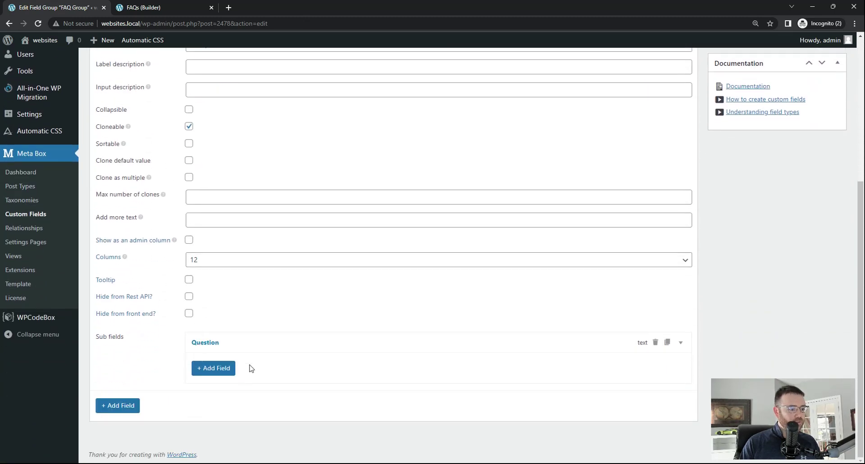
{"action": "left_click", "coordinate": [212, 370]}
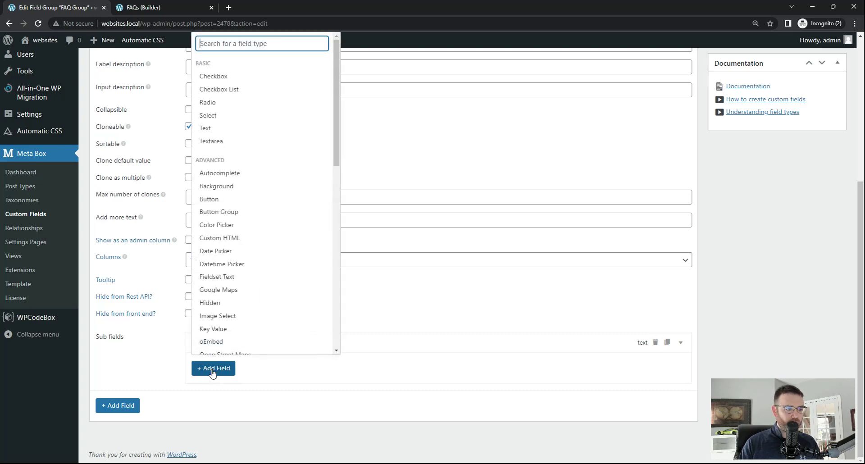
{"action": "left_click", "coordinate": [211, 145]}
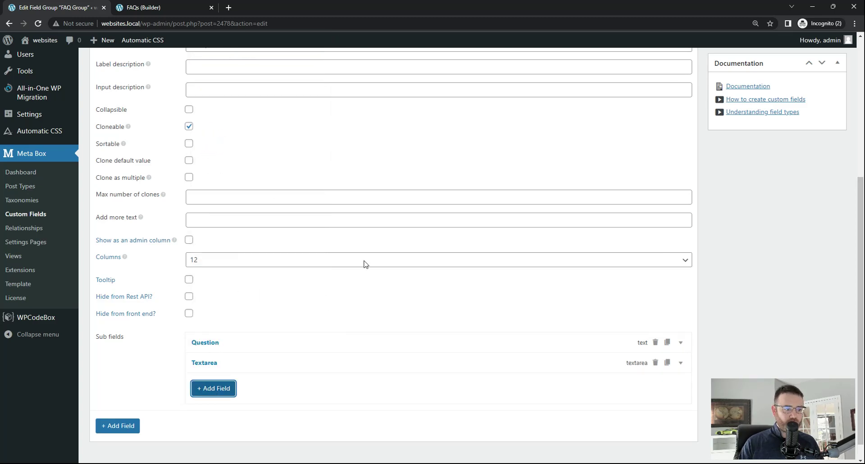
Label the Textarea sub field Answer and set its ID to faq-answer.
{"action": "left_click", "coordinate": [207, 364]}
{"action": "scroll", "coordinate": [222, 363], "scroll_direction": "down", "scroll_amount": 3}
{"action": "double_click", "coordinate": [329, 268]}
{"action": "type", "text": "A"}
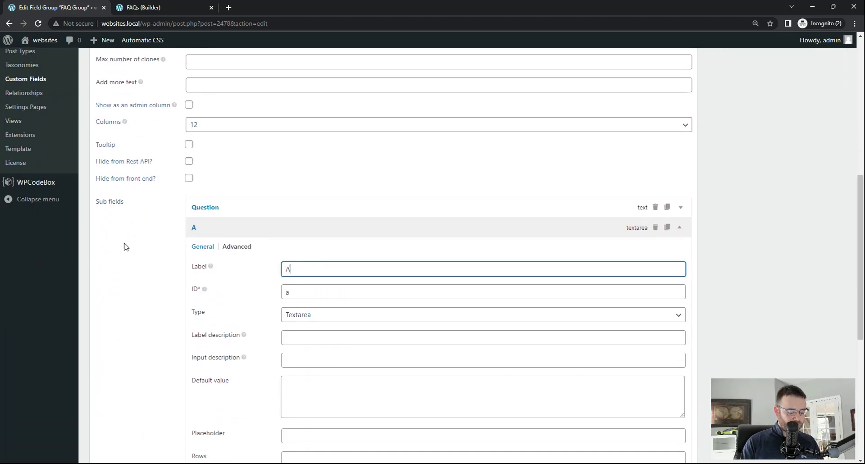
{"action": "type", "text": "nswer"}
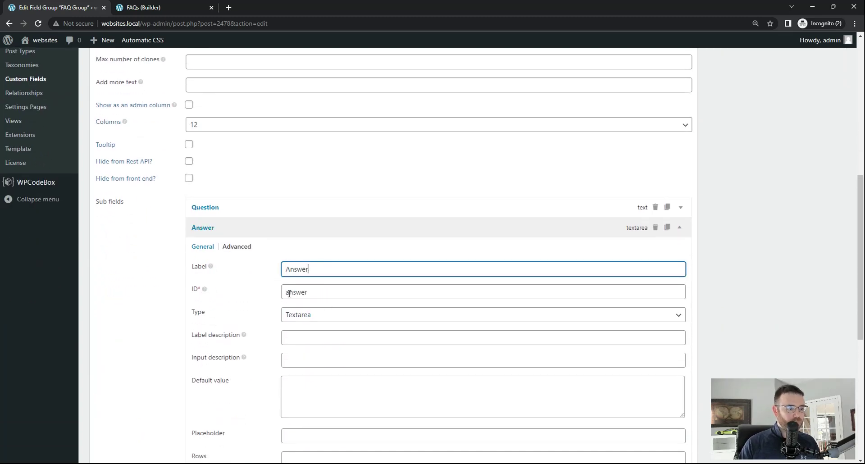
{"action": "left_click", "coordinate": [289, 293]}
{"action": "type", "text": "faq-"}
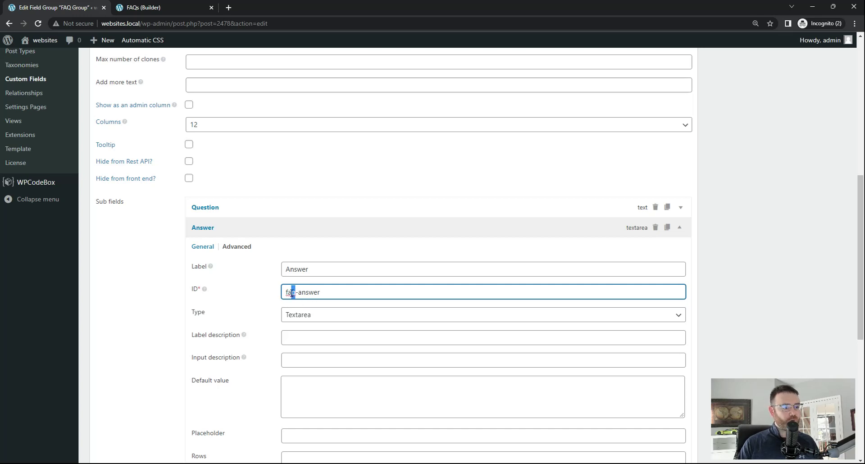
{"action": "left_click", "coordinate": [408, 291]}
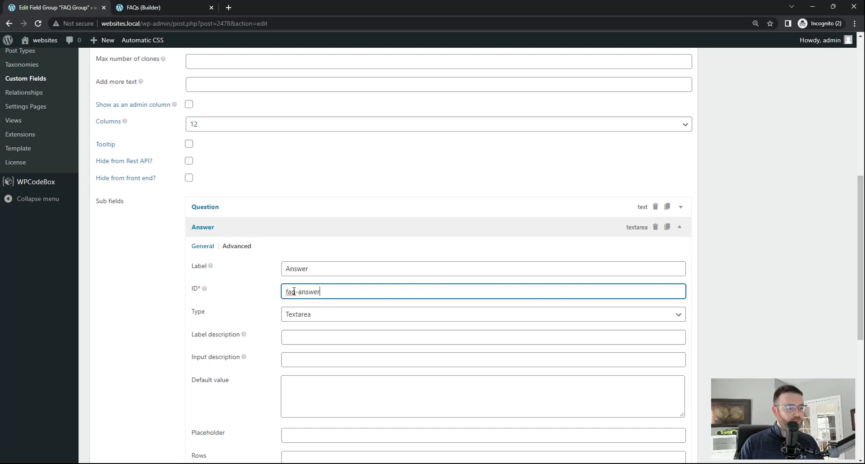
Update the FAQ Group field group to save the Answer sub field.
{"action": "scroll", "coordinate": [305, 283], "scroll_direction": "down", "scroll_amount": 2}
{"action": "scroll", "coordinate": [226, 257], "scroll_direction": "down", "scroll_amount": 3}
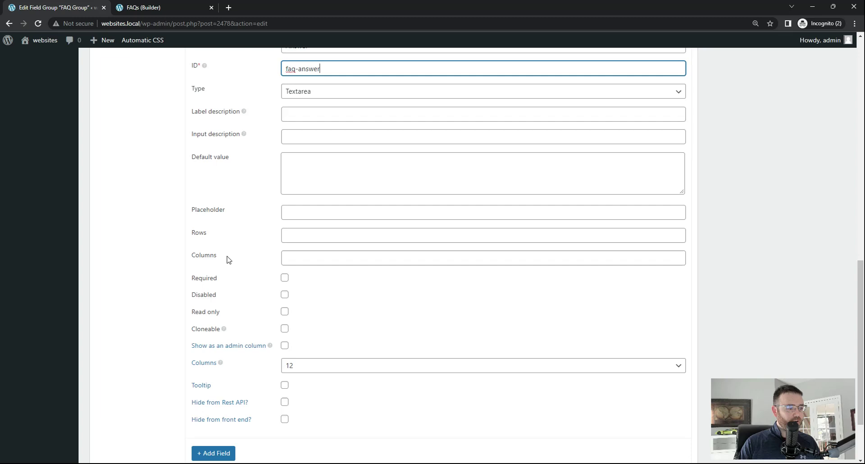
{"action": "scroll", "coordinate": [229, 260], "scroll_direction": "up", "scroll_amount": 2}
{"action": "scroll", "coordinate": [228, 259], "scroll_direction": "up", "scroll_amount": 15}
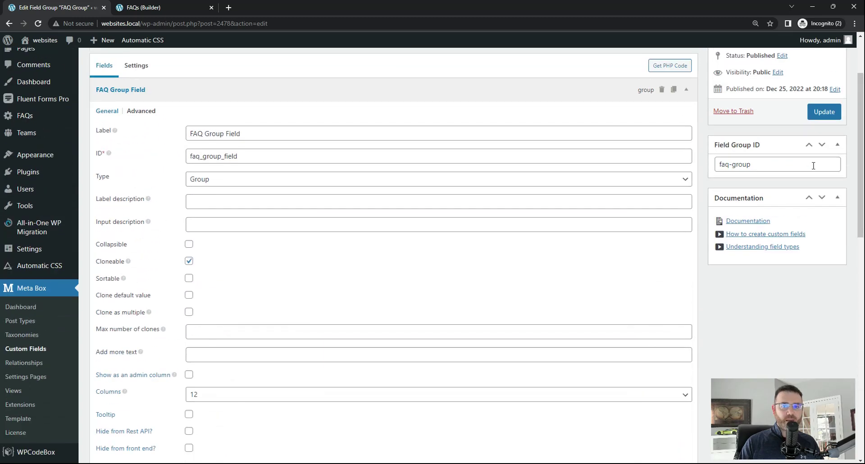
{"action": "left_click", "coordinate": [824, 112]}
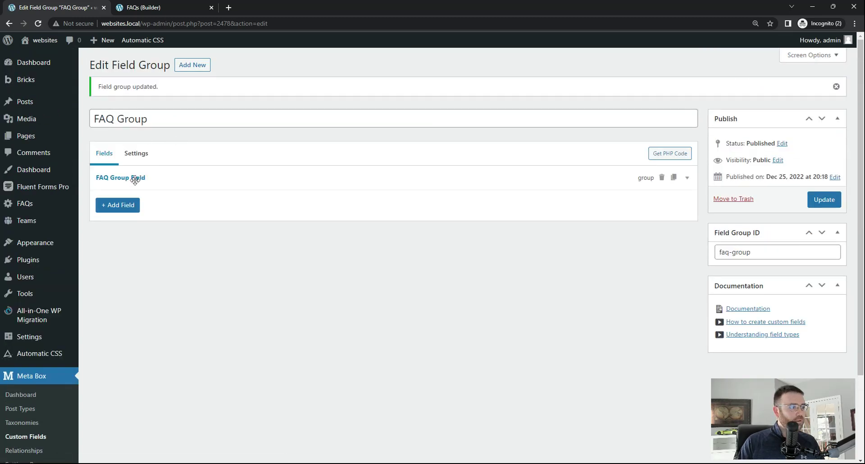
Change the field group's post type location from Post to FAQ (cpt-faq) and update the field group.
{"action": "left_click", "coordinate": [135, 178]}
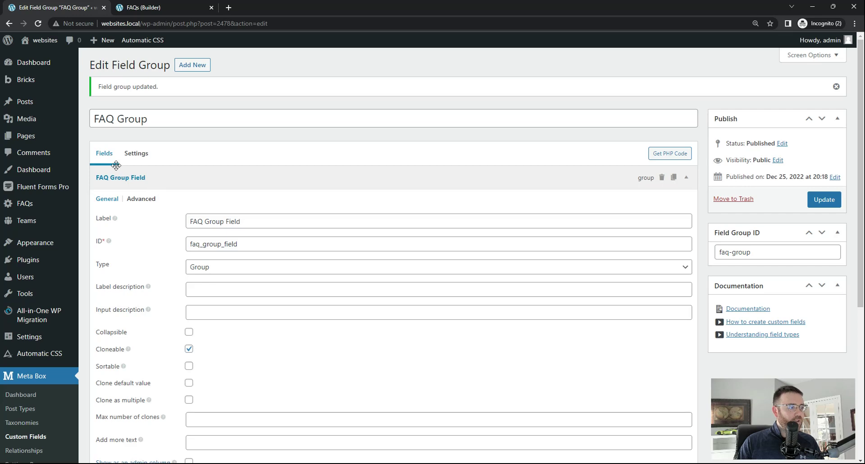
{"action": "left_click_drag", "start_coordinate": [95, 119], "coordinate": [166, 120]}
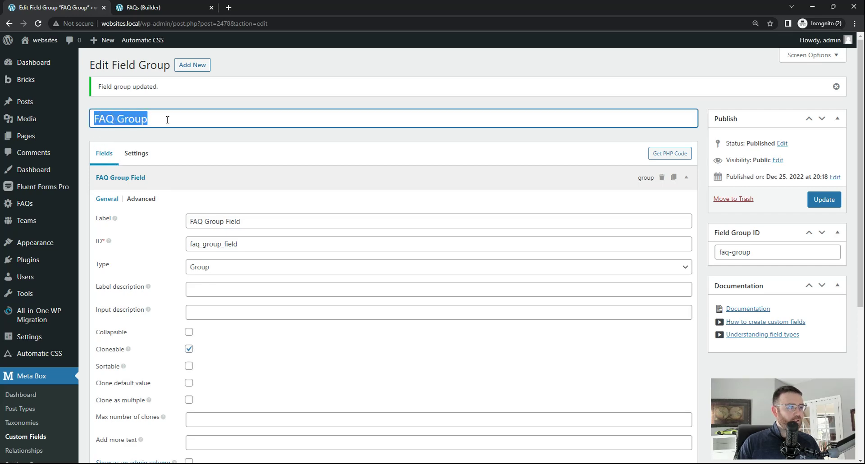
{"action": "left_click", "coordinate": [141, 158]}
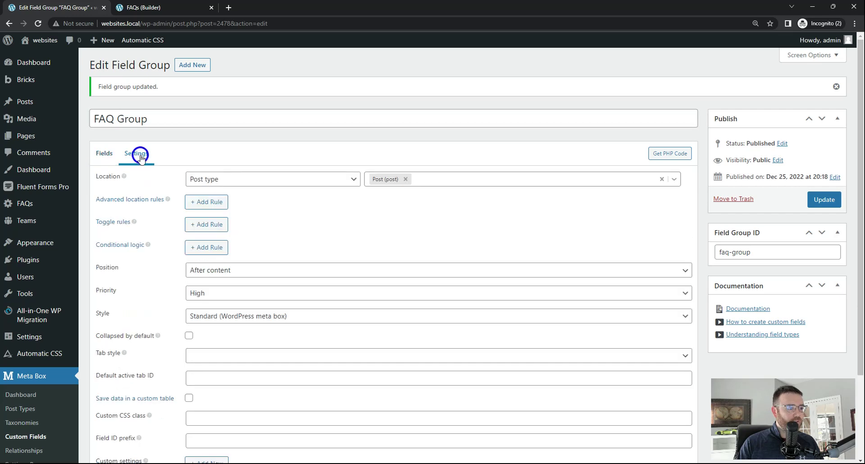
{"action": "left_click", "coordinate": [405, 180]}
{"action": "left_click", "coordinate": [418, 179]}
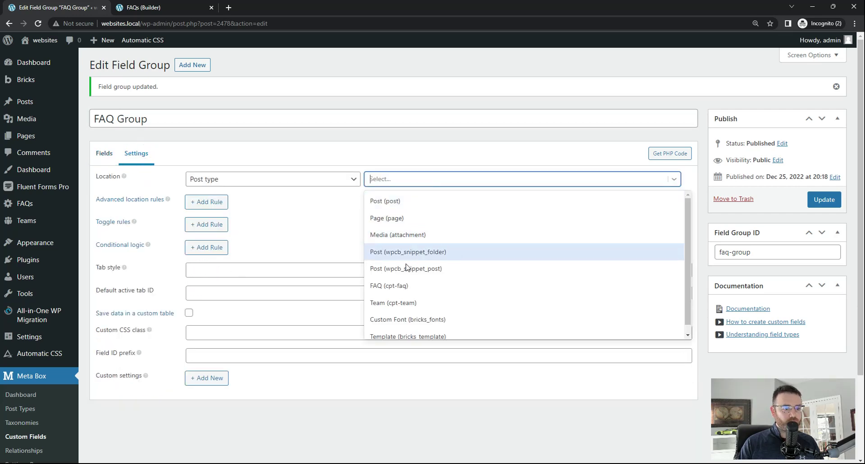
{"action": "left_click", "coordinate": [390, 291]}
{"action": "left_click", "coordinate": [825, 203]}
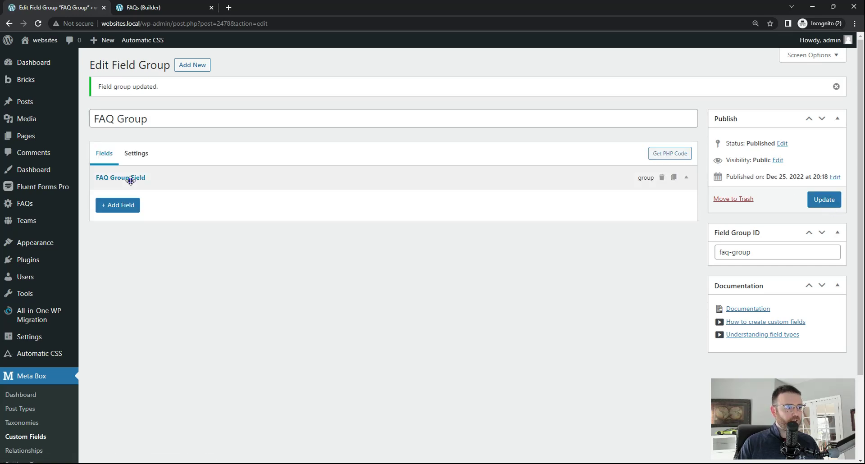
Review the FAQ Group Field's cloneable setting, its Question and Answer sub fields and the location rule, and update the field group.
{"action": "left_click", "coordinate": [129, 179]}
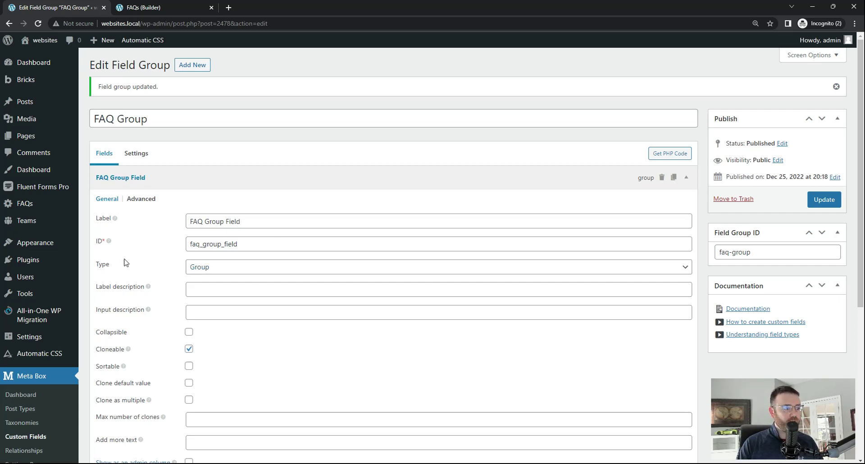
{"action": "scroll", "coordinate": [197, 270], "scroll_direction": "down", "scroll_amount": 5}
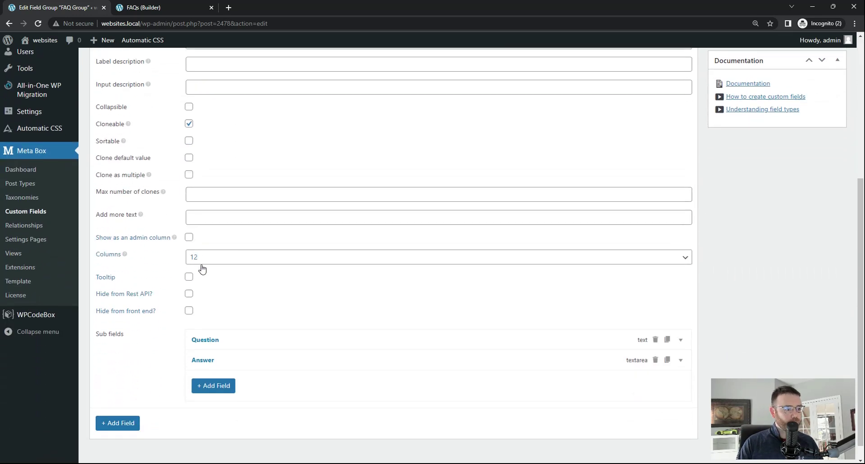
{"action": "left_click", "coordinate": [209, 340]}
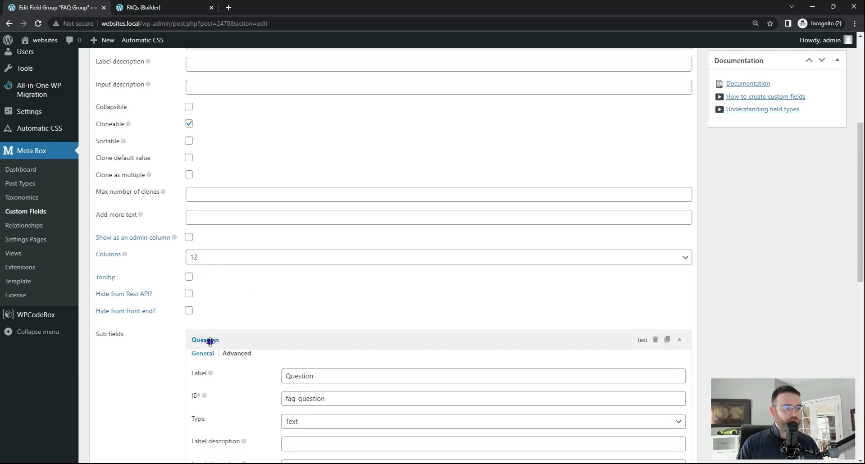
{"action": "scroll", "coordinate": [249, 340], "scroll_direction": "down", "scroll_amount": 4}
{"action": "scroll", "coordinate": [218, 382], "scroll_direction": "down", "scroll_amount": 1}
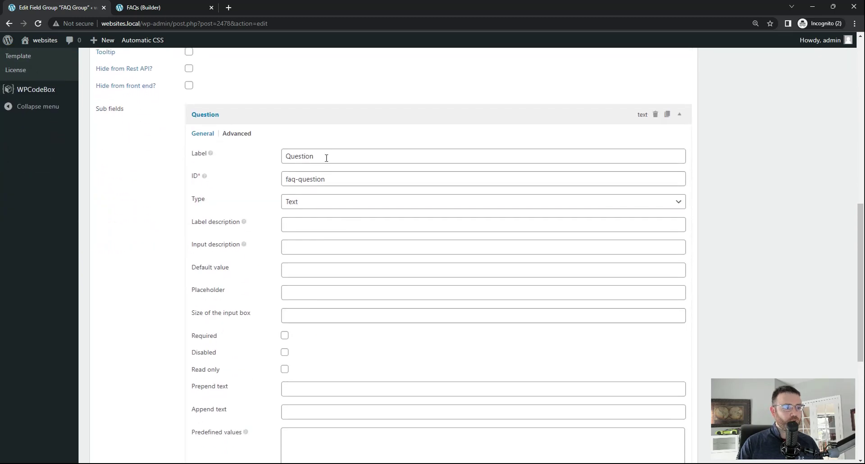
{"action": "scroll", "coordinate": [362, 226], "scroll_direction": "down", "scroll_amount": 6}
{"action": "left_click", "coordinate": [202, 341]}
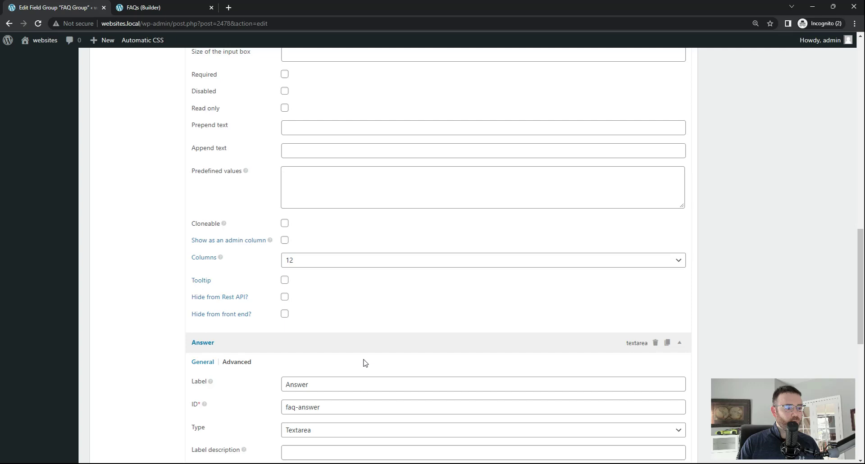
{"action": "scroll", "coordinate": [368, 363], "scroll_direction": "down", "scroll_amount": 4}
{"action": "scroll", "coordinate": [372, 363], "scroll_direction": "up", "scroll_amount": 18}
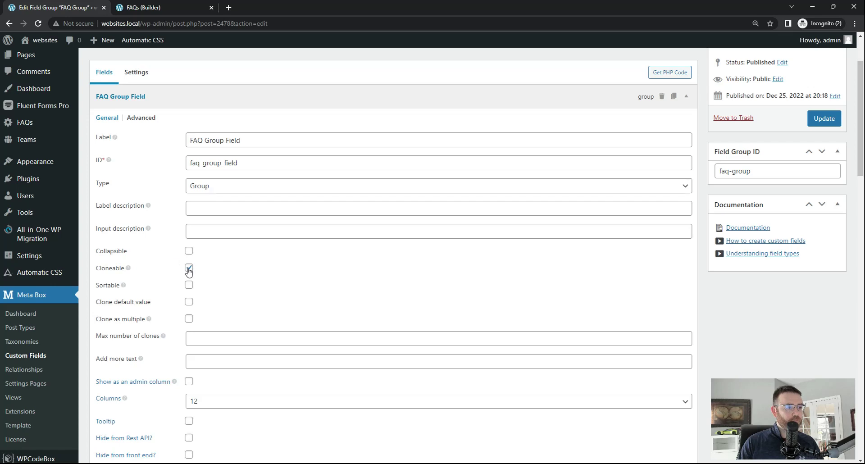
{"action": "scroll", "coordinate": [404, 289], "scroll_direction": "down", "scroll_amount": 1}
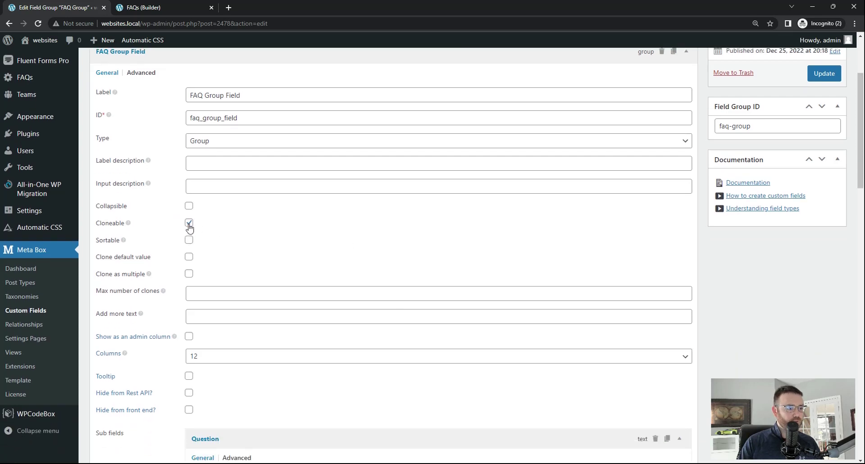
{"action": "scroll", "coordinate": [317, 242], "scroll_direction": "down", "scroll_amount": 6}
{"action": "left_click", "coordinate": [222, 171]}
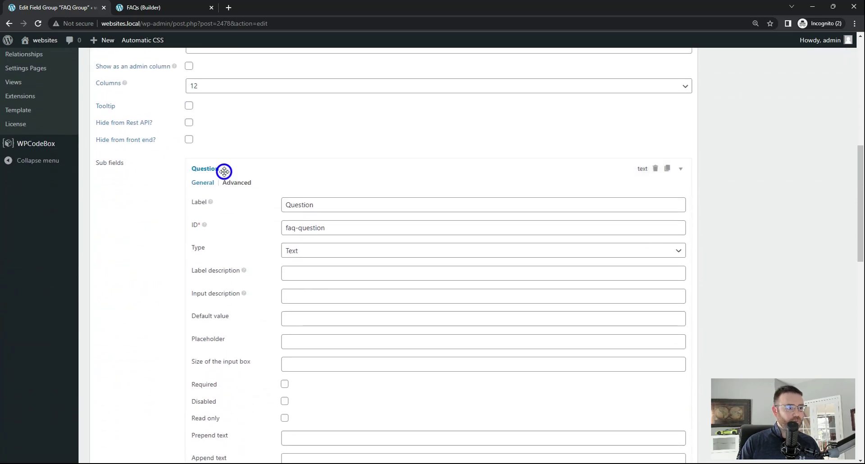
{"action": "left_click", "coordinate": [208, 189]}
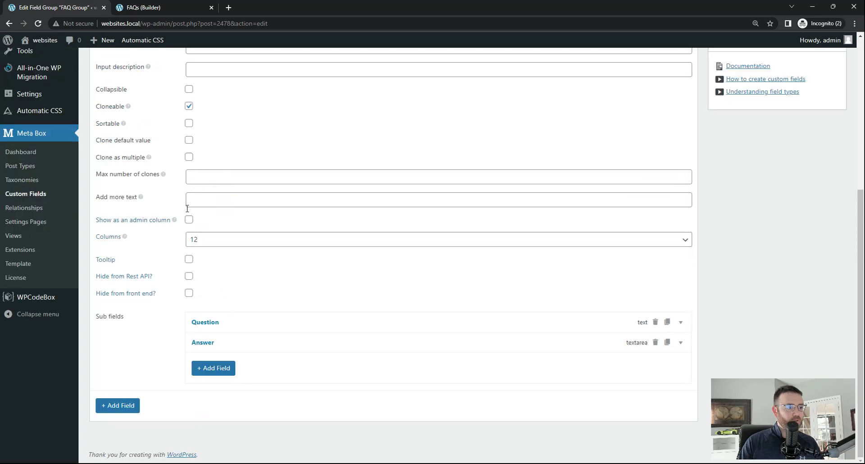
{"action": "scroll", "coordinate": [411, 345], "scroll_direction": "up", "scroll_amount": 8}
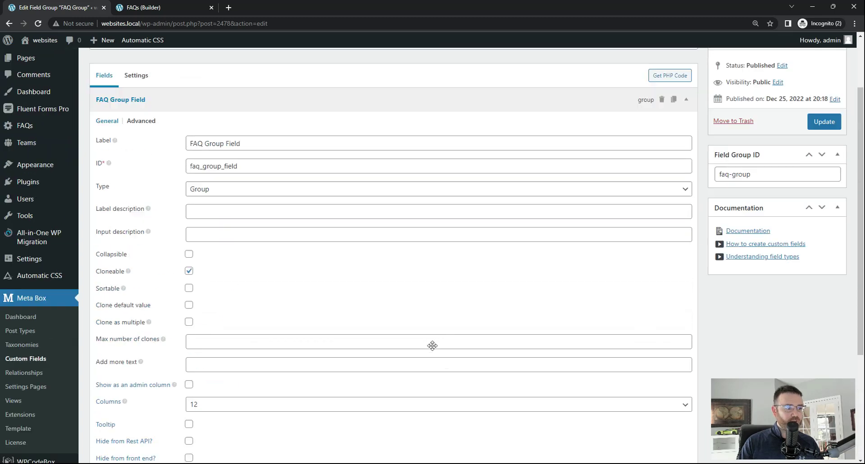
{"action": "left_click", "coordinate": [147, 154]}
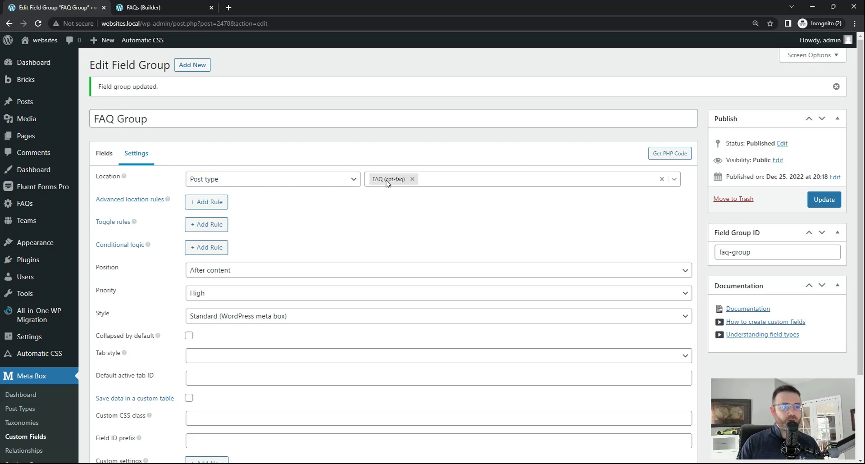
{"action": "left_click", "coordinate": [824, 199]}
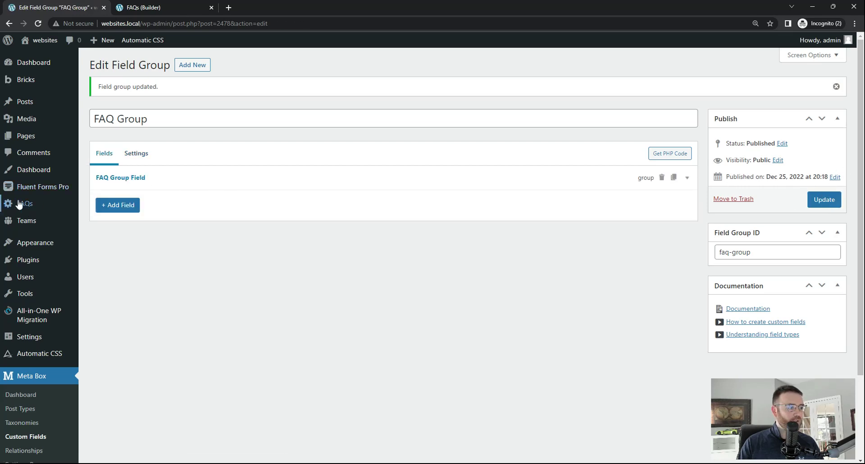
Create a new FAQ entry titled General FAQs and publish it.
{"action": "mouse_move", "coordinate": [27, 211]}
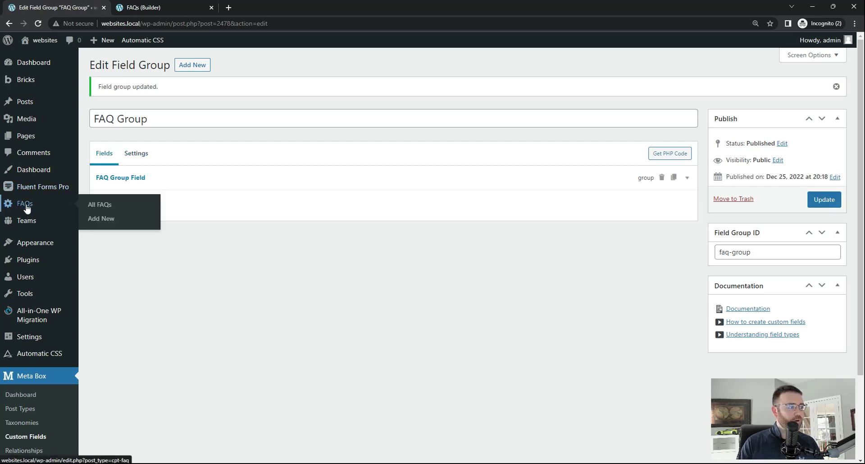
{"action": "left_click", "coordinate": [26, 206]}
{"action": "left_click", "coordinate": [138, 68]}
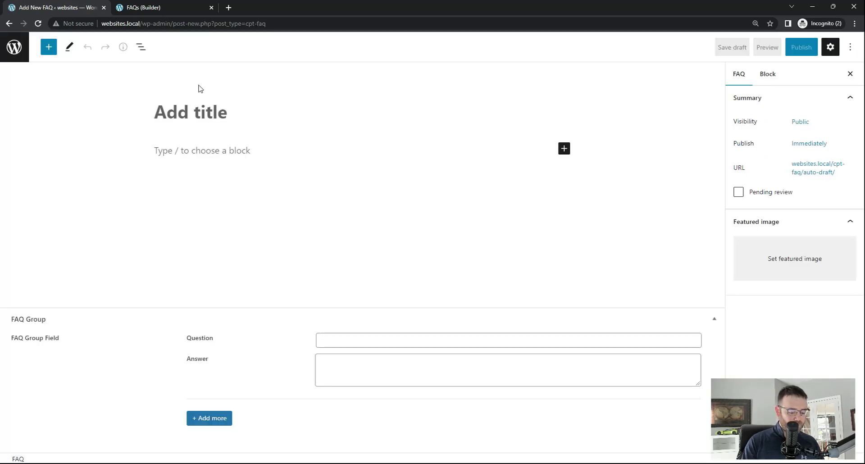
{"action": "type", "text": "General F"}
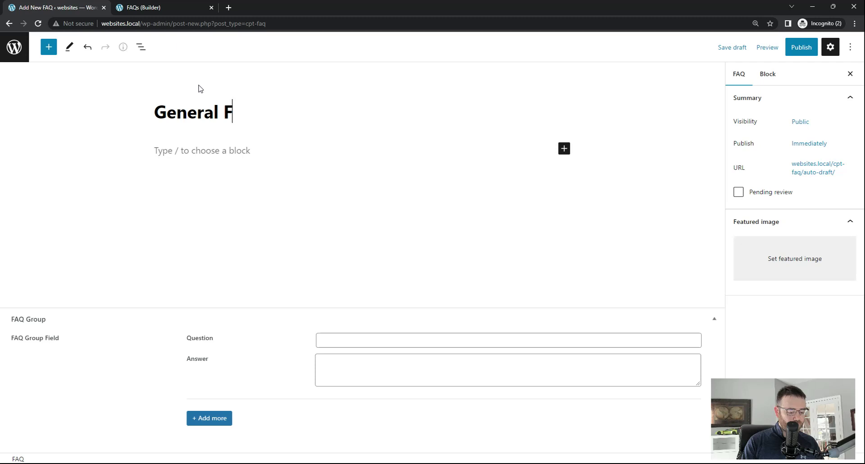
{"action": "type", "text": "AQs"}
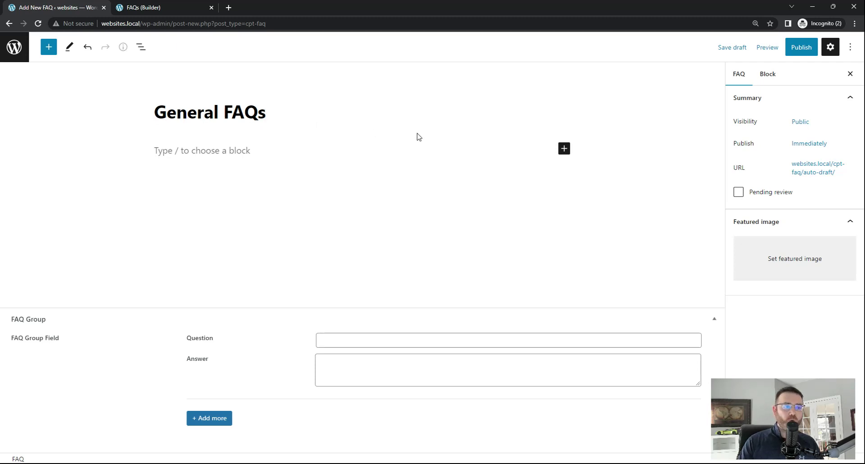
{"action": "left_click", "coordinate": [801, 47]}
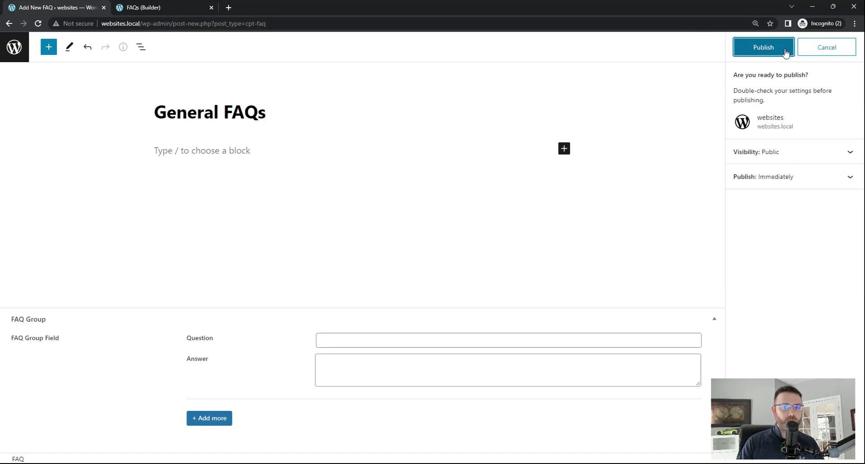
{"action": "left_click", "coordinate": [768, 50]}
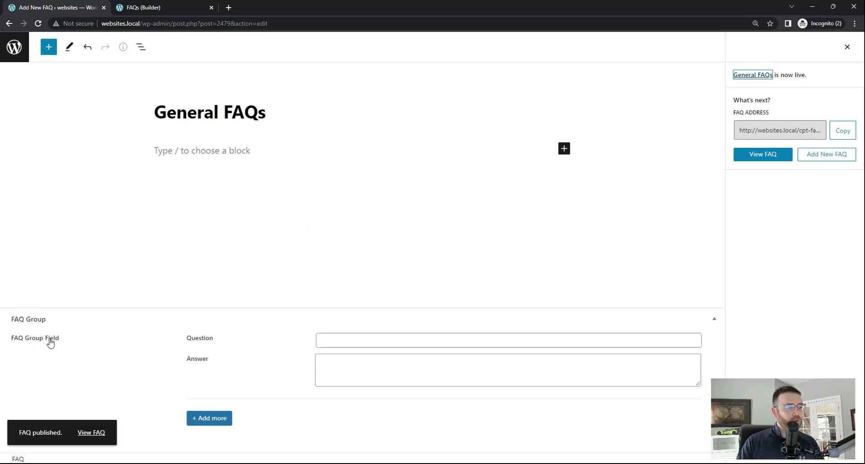
Fill the first FAQ group of General FAQs with the question "Question #1" and the answer "Answer #1".
{"action": "left_click", "coordinate": [354, 340]}
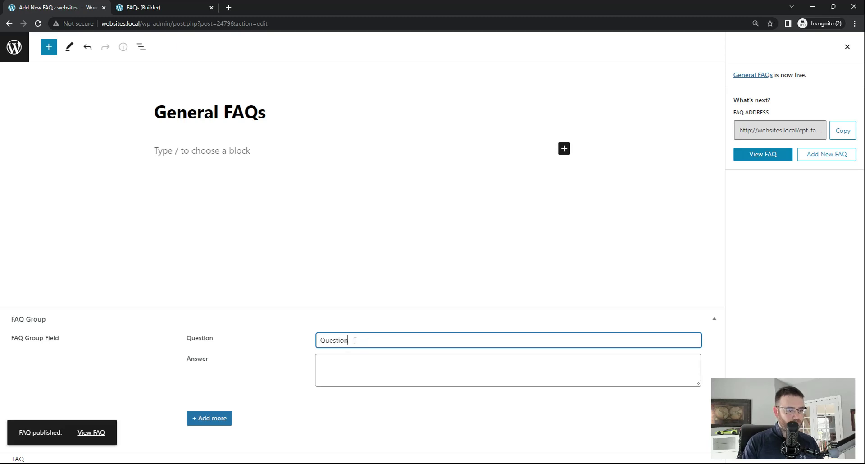
{"action": "type", "text": "Question #"}
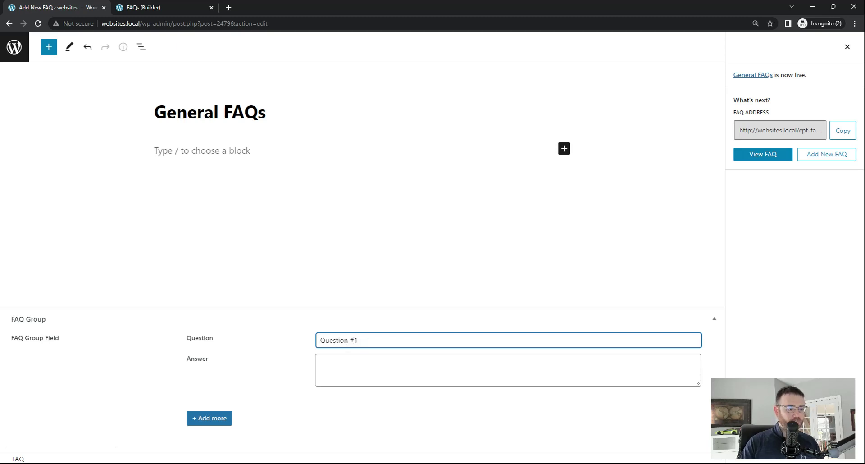
{"action": "left_click_drag", "start_coordinate": [354, 341], "coordinate": [261, 359]}
{"action": "key", "text": "ctrl+c"}
{"action": "left_click", "coordinate": [364, 365]}
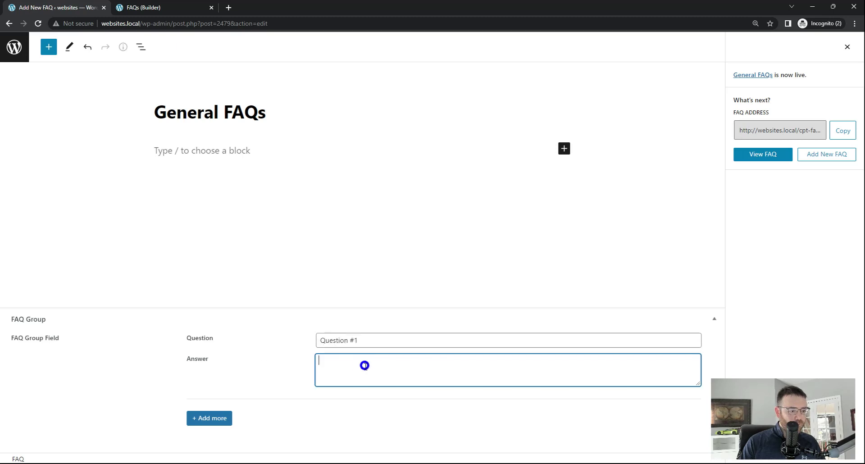
{"action": "key", "text": "ctrl+v"}
{"action": "double_click", "coordinate": [335, 360]}
{"action": "key", "text": "BackSpace"}
{"action": "type", "text": "Answer "}
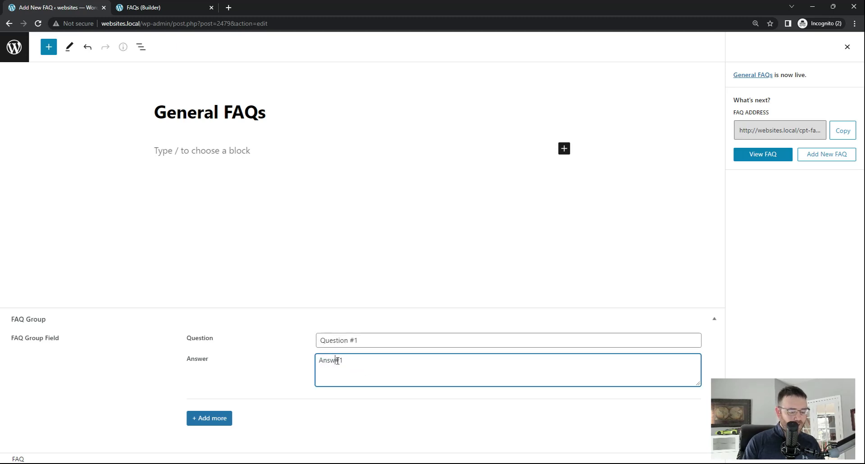
{"action": "type", "text": "er"}
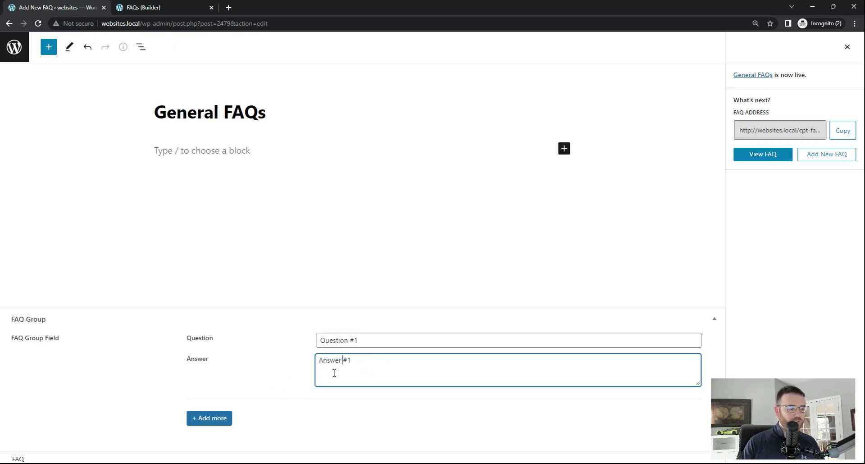
Add a second FAQ group to General FAQs and enter "Question #2" as its question.
{"action": "left_click", "coordinate": [213, 417]}
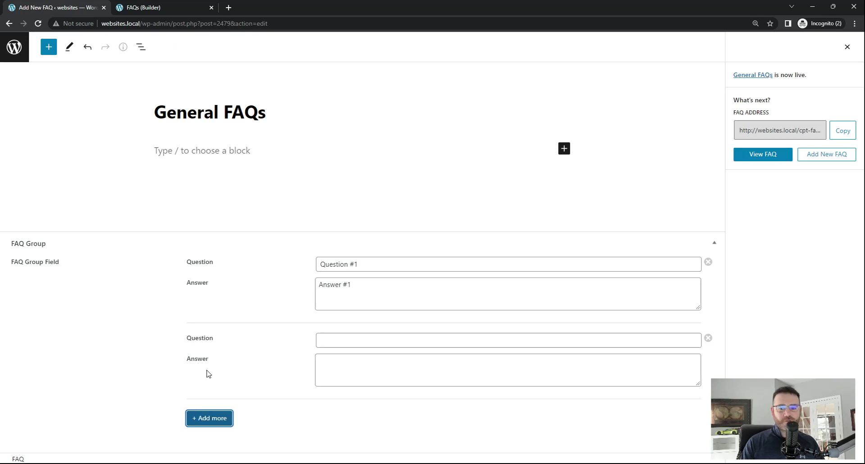
{"action": "left_click", "coordinate": [336, 342]}
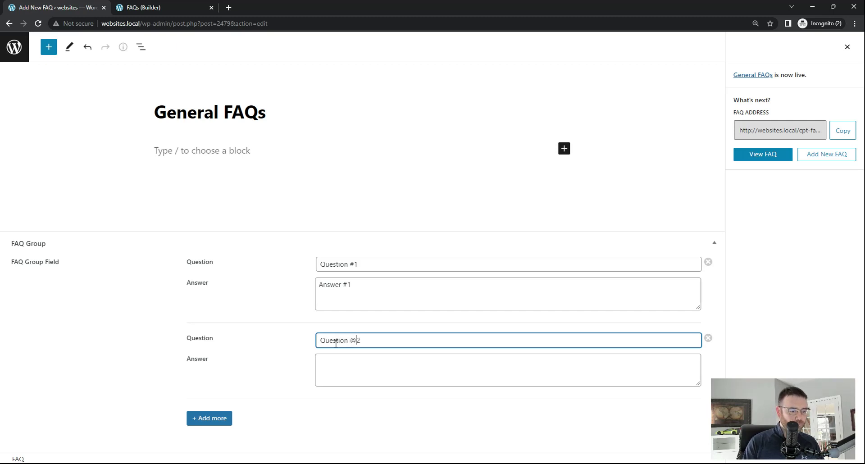
{"action": "left_click", "coordinate": [368, 370]}
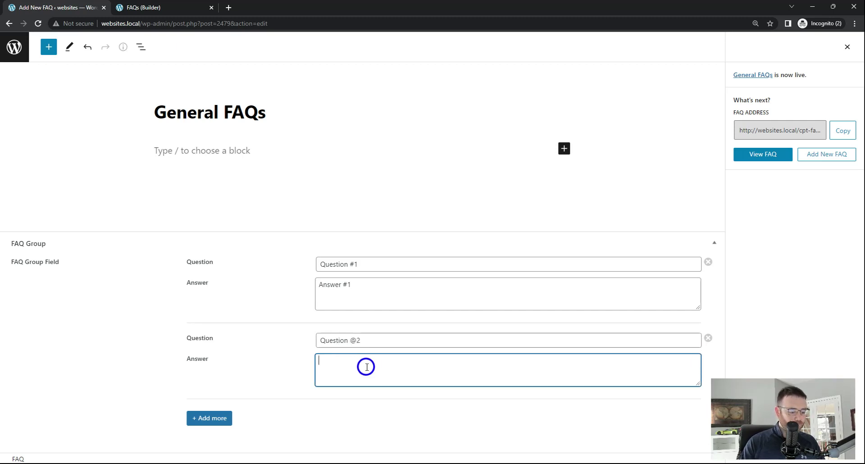
{"action": "left_click", "coordinate": [356, 340]}
{"action": "key", "text": "BackSpace"}
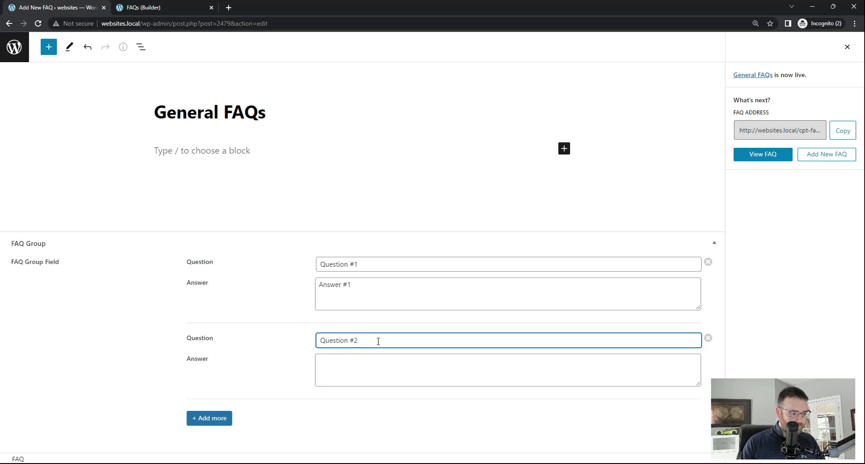
Add two more FAQ groups and copy the "Question #2" text into both of their question fields.
{"action": "left_click_drag", "start_coordinate": [377, 341], "coordinate": [103, 355]}
{"action": "key", "text": "ctrl+c"}
{"action": "left_click", "coordinate": [224, 419]}
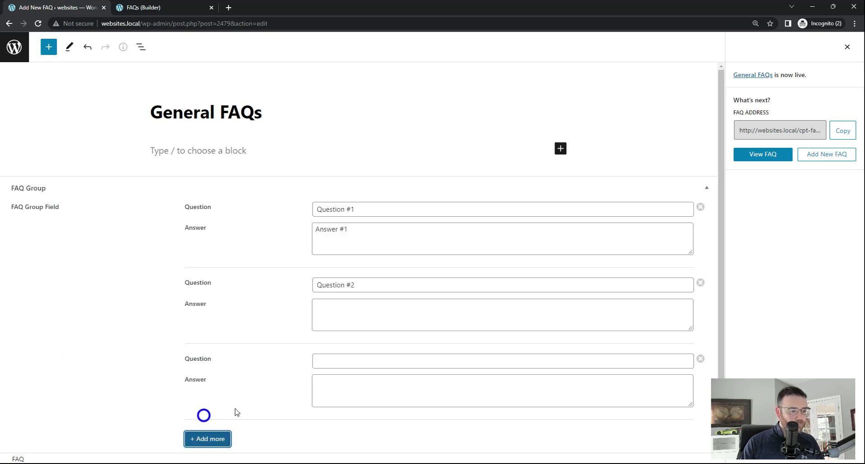
{"action": "left_click", "coordinate": [208, 438]}
{"action": "scroll", "coordinate": [324, 290], "scroll_direction": "down", "scroll_amount": 1}
{"action": "left_click", "coordinate": [328, 321]}
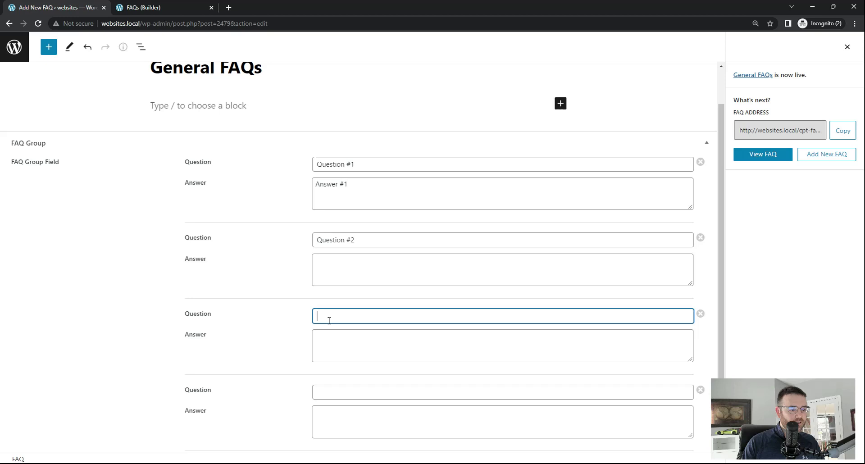
{"action": "key", "text": "ctrl+v"}
{"action": "scroll", "coordinate": [329, 333], "scroll_direction": "down", "scroll_amount": 1}
{"action": "left_click", "coordinate": [328, 342]}
{"action": "key", "text": "ctrl+v"}
Renumber the questions of the third and fourth FAQ groups as "Question #3" and "Question #4".
{"action": "left_click", "coordinate": [359, 263]}
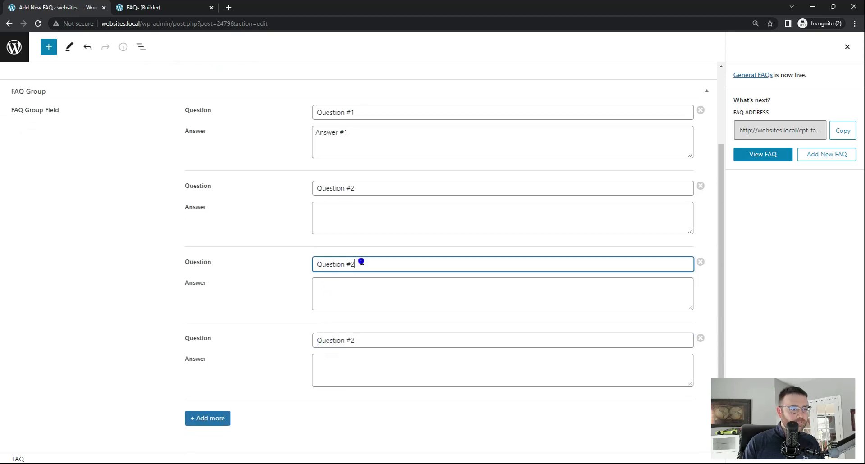
{"action": "left_click", "coordinate": [362, 339]}
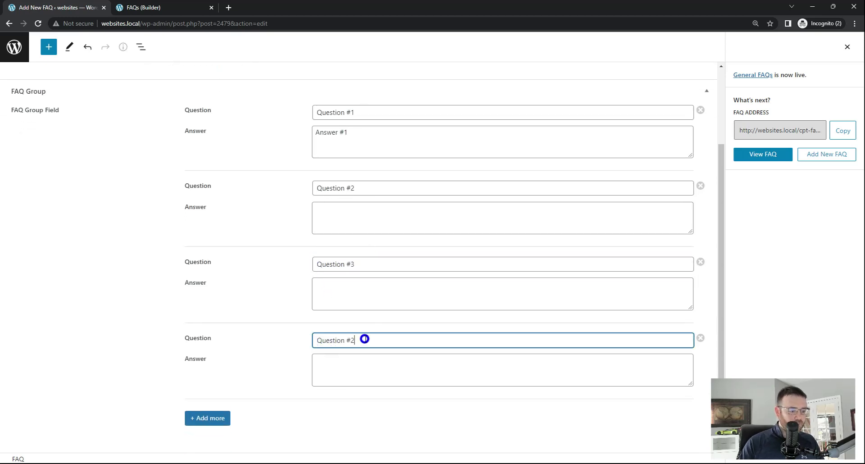
{"action": "key", "text": "BackSpace"}
{"action": "type", "text": "4"}
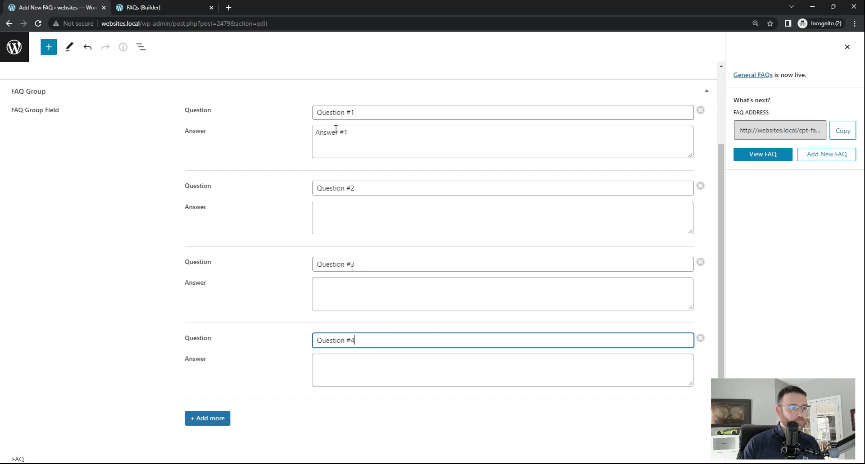
Copy the "Answer #1" text into the answer fields of the second, third and fourth FAQ groups.
{"action": "triple_click", "coordinate": [349, 134]}
{"action": "key", "text": "ctrl+c"}
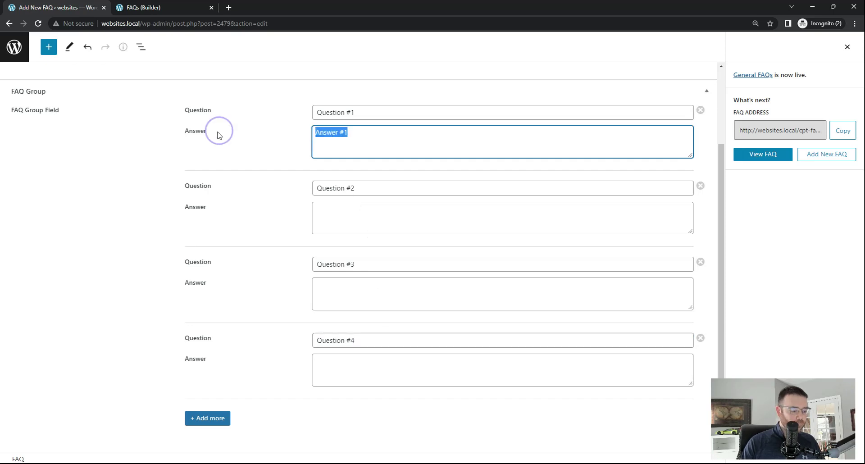
{"action": "left_click", "coordinate": [335, 218]}
{"action": "key", "text": "ctrl+v"}
{"action": "left_click", "coordinate": [353, 290]}
{"action": "key", "text": "ctrl+v"}
{"action": "left_click", "coordinate": [349, 363]}
{"action": "key", "text": "ctrl+v"}
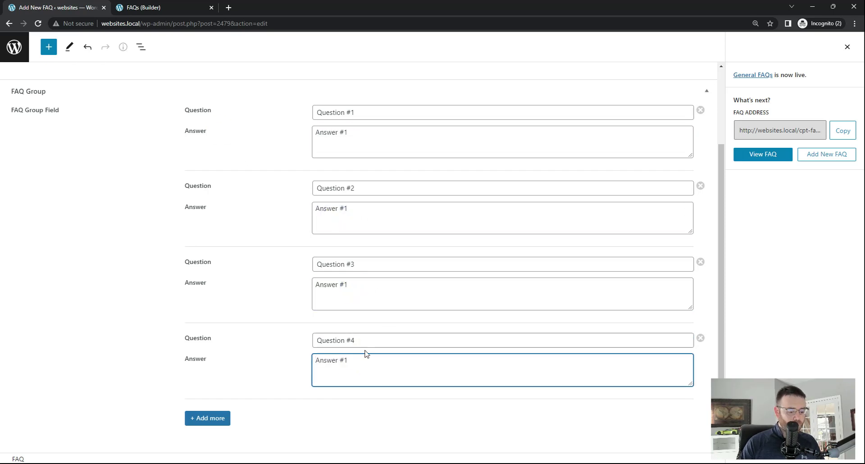
Renumber the copied answers as "Answer #4", "Answer #3" and "Answer #2" to match their questions.
{"action": "left_click", "coordinate": [356, 282]}
{"action": "key", "text": "BackSpace"}
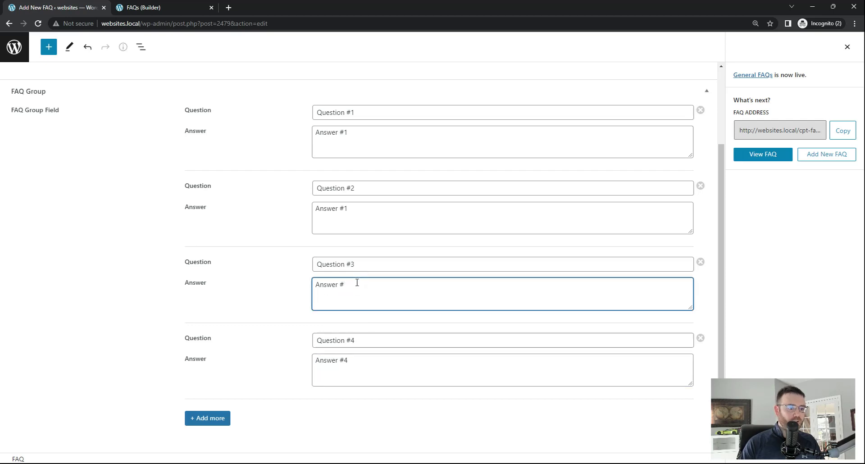
{"action": "left_click", "coordinate": [355, 207]}
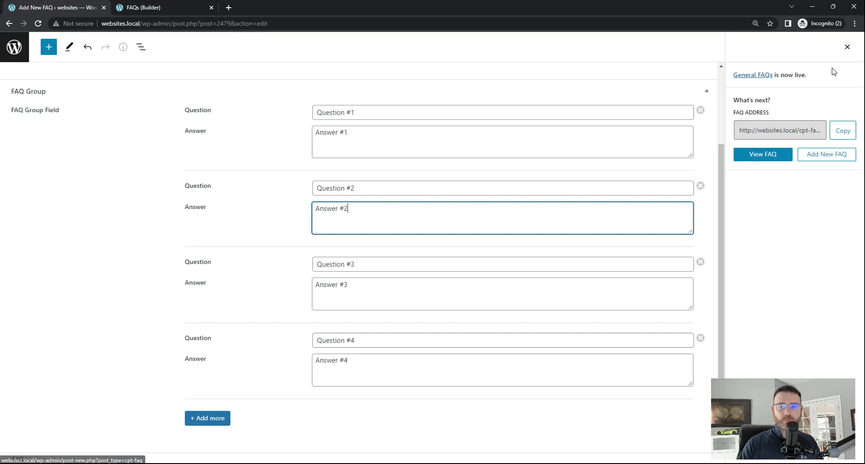
Close the post-publish summary, update the General FAQs entry and check its four question-and-answer groups.
{"action": "left_click", "coordinate": [846, 48]}
{"action": "left_click", "coordinate": [801, 47]}
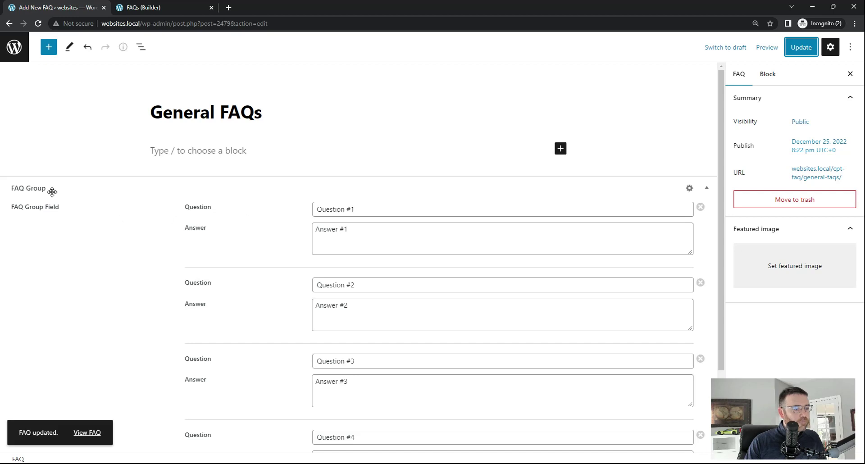
{"action": "scroll", "coordinate": [193, 204], "scroll_direction": "down", "scroll_amount": 3}
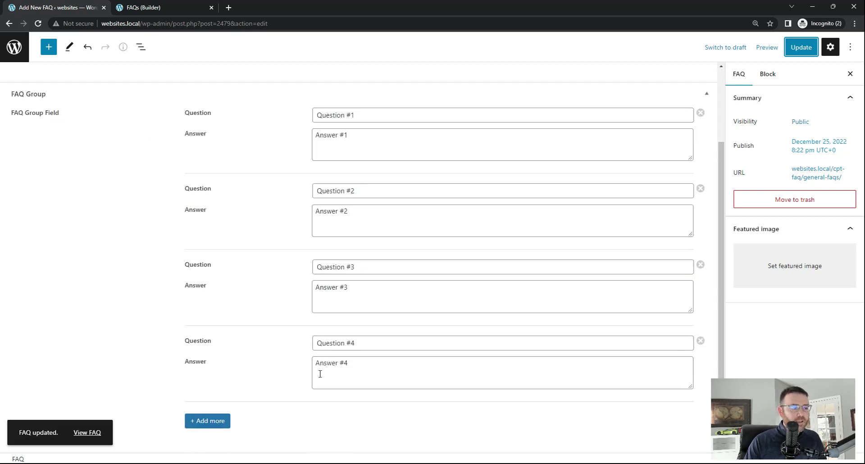
{"action": "scroll", "coordinate": [328, 375], "scroll_direction": "up", "scroll_amount": 3}
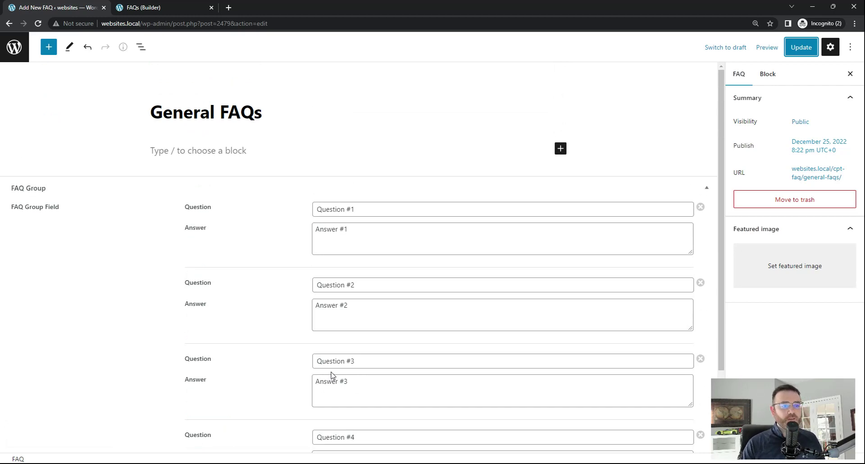
{"action": "scroll", "coordinate": [379, 319], "scroll_direction": "down", "scroll_amount": 3}
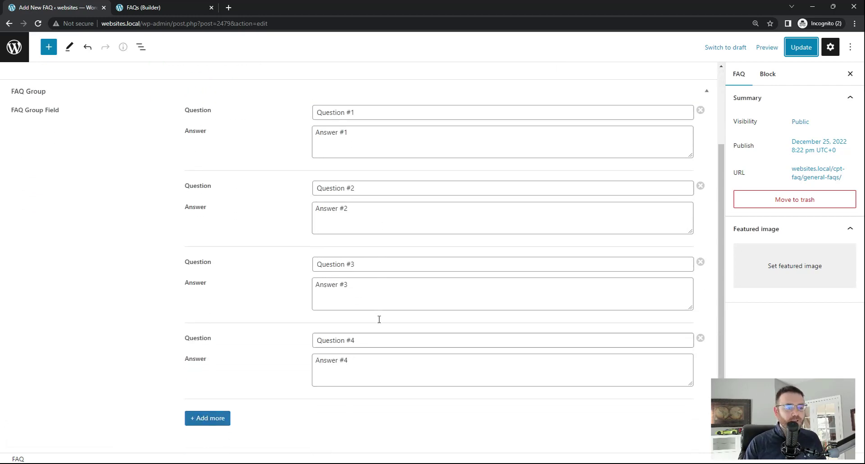
{"action": "scroll", "coordinate": [379, 320], "scroll_direction": "up", "scroll_amount": 3}
{"action": "left_click", "coordinate": [802, 49]}
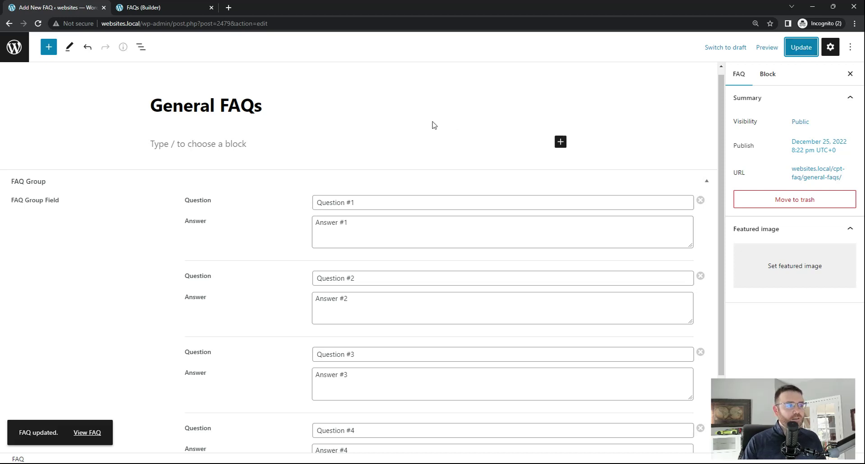
Reload the FAQs page in the Bricks builder and add an Accordion (Nestable) element to the heading's container.
{"action": "left_click", "coordinate": [162, 10]}
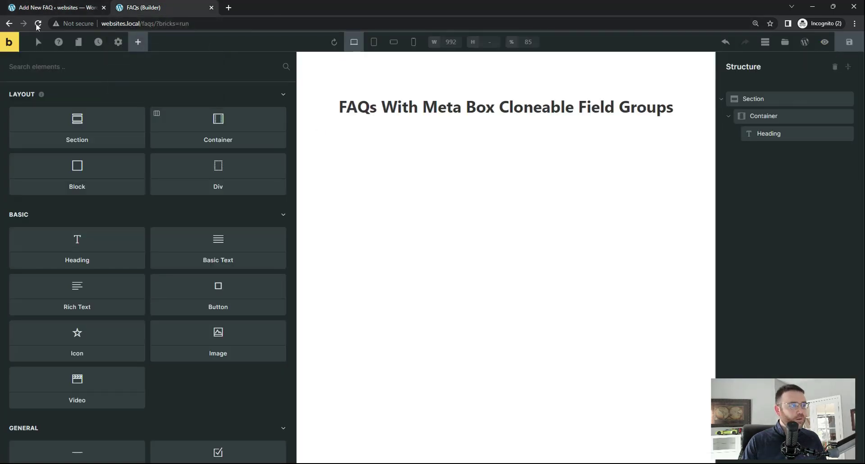
{"action": "left_click", "coordinate": [38, 24]}
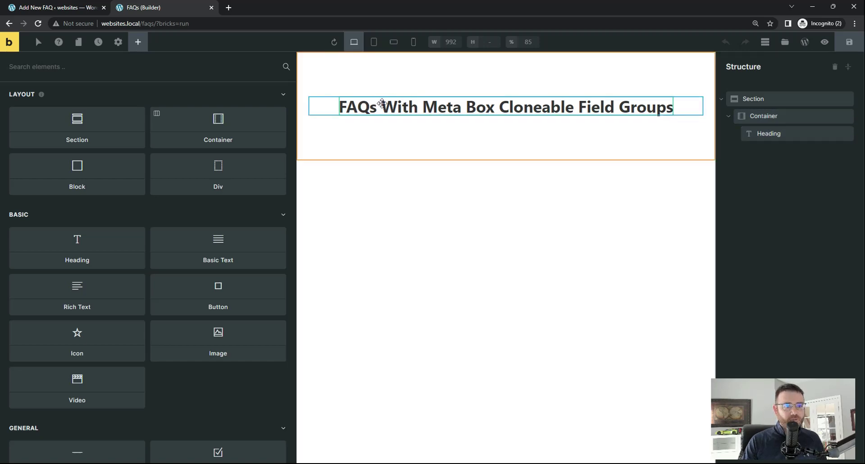
{"action": "left_click", "coordinate": [765, 118]}
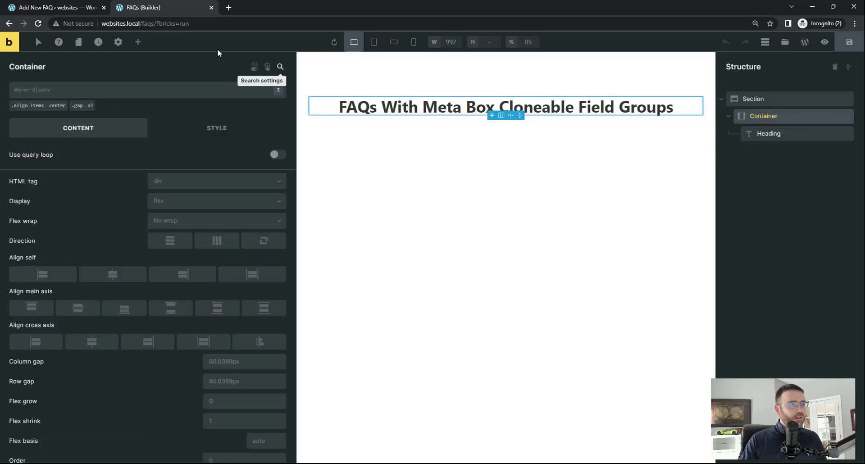
{"action": "left_click", "coordinate": [139, 43]}
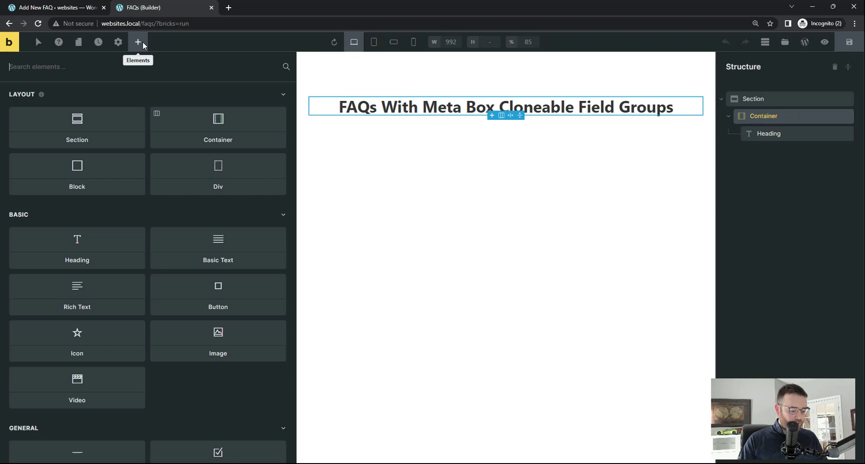
{"action": "type", "text": "ac"}
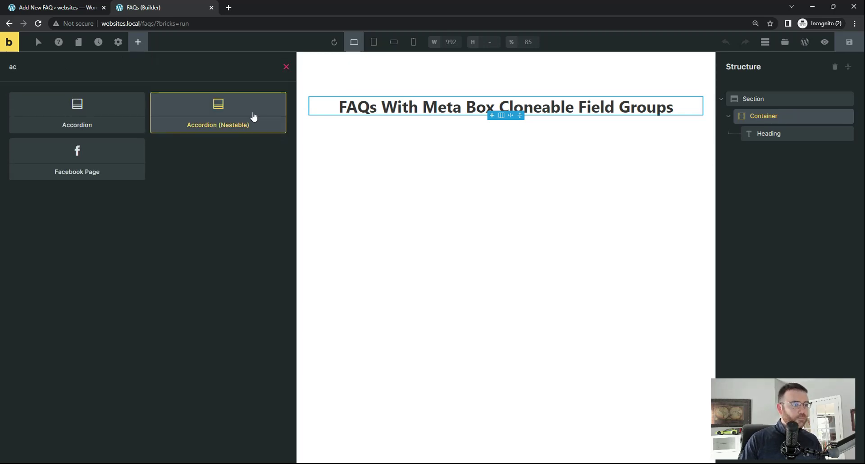
{"action": "left_click", "coordinate": [230, 116]}
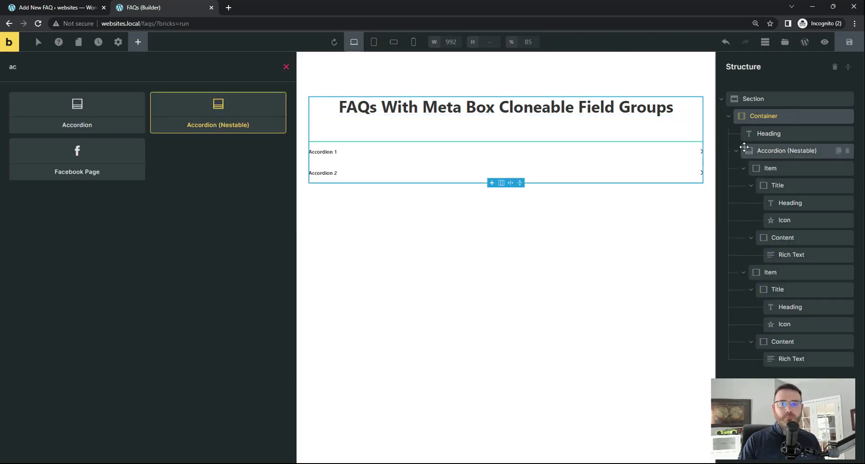
Delete the second Item from the nestable accordion, leaving a single item.
{"action": "left_click", "coordinate": [766, 153]}
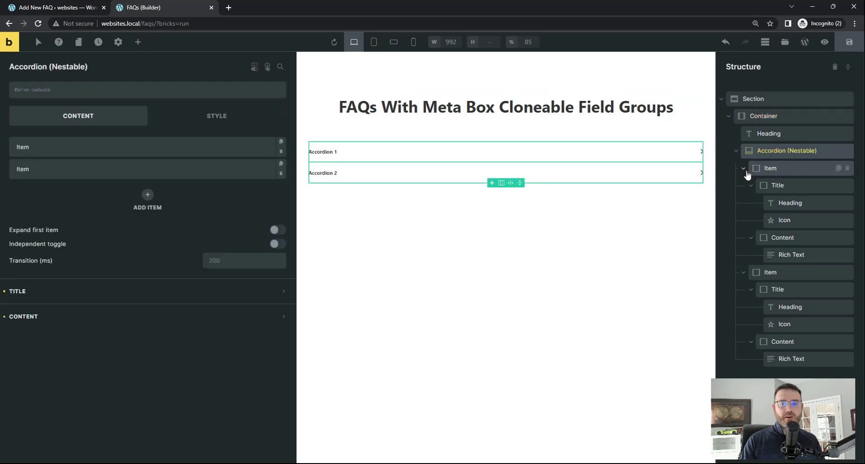
{"action": "left_click", "coordinate": [743, 169]}
{"action": "left_click", "coordinate": [744, 186]}
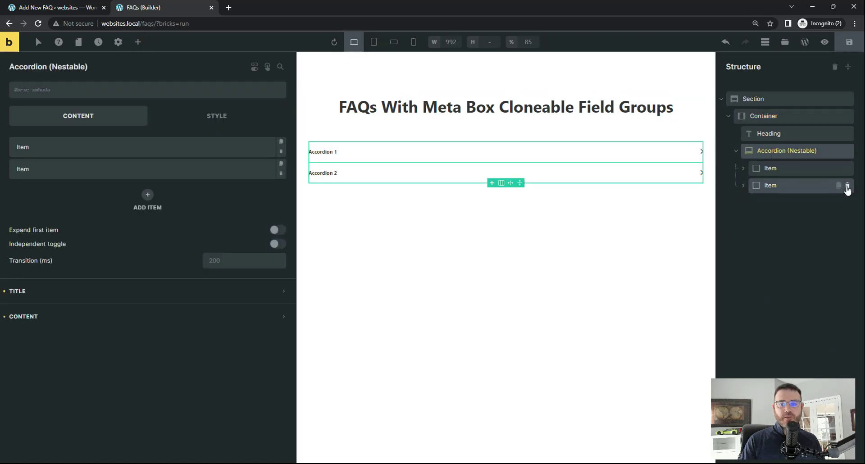
{"action": "left_click", "coordinate": [847, 186]}
Wrap the remaining accordion item's Title element in a Block.
{"action": "left_click", "coordinate": [743, 168]}
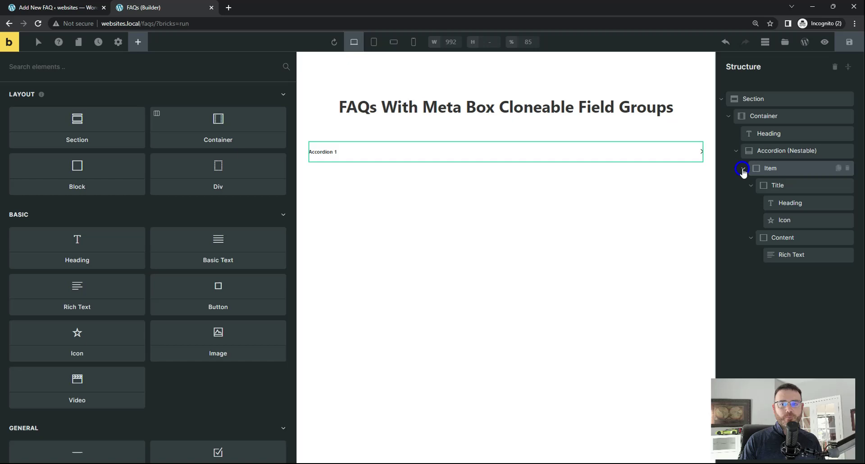
{"action": "left_click", "coordinate": [750, 186]}
{"action": "left_click", "coordinate": [750, 202]}
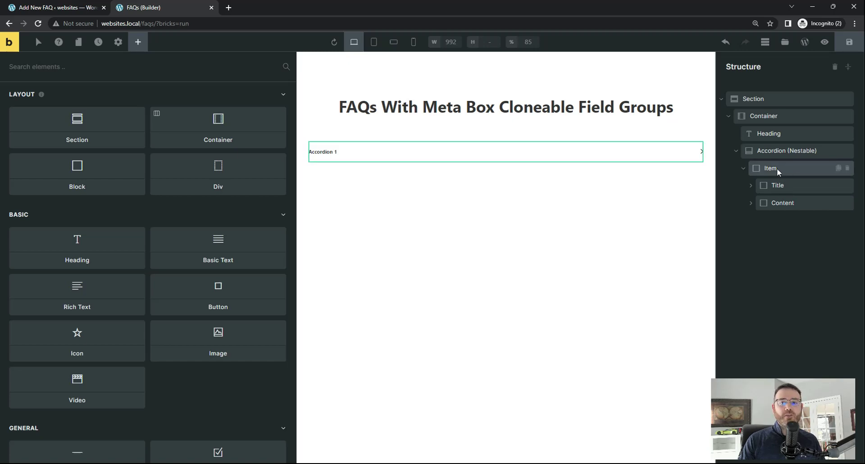
{"action": "right_click", "coordinate": [782, 188]}
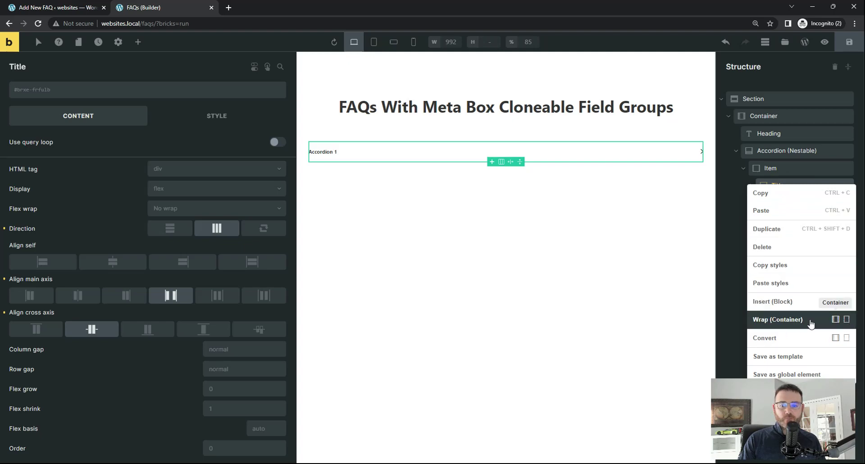
{"action": "left_click", "coordinate": [766, 322]}
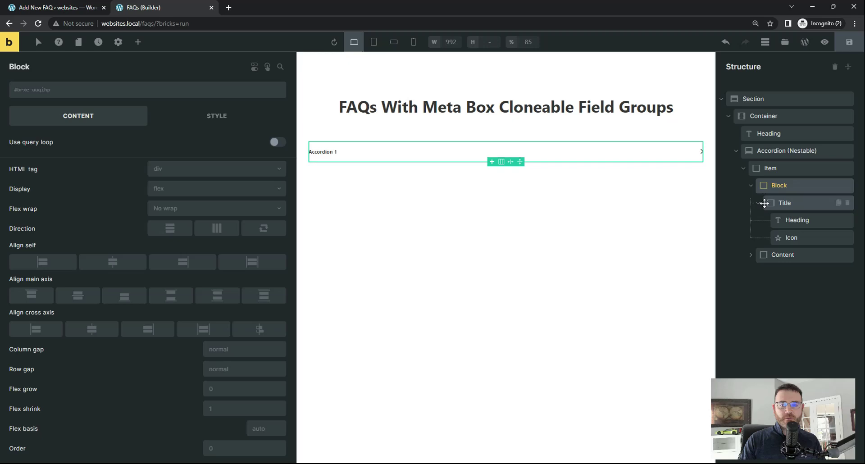
Move the Content element into the new Block so that it sits beneath Title.
{"action": "left_click", "coordinate": [758, 203]}
{"action": "left_click_drag", "start_coordinate": [755, 220], "coordinate": [780, 216]}
{"action": "left_click", "coordinate": [759, 219]}
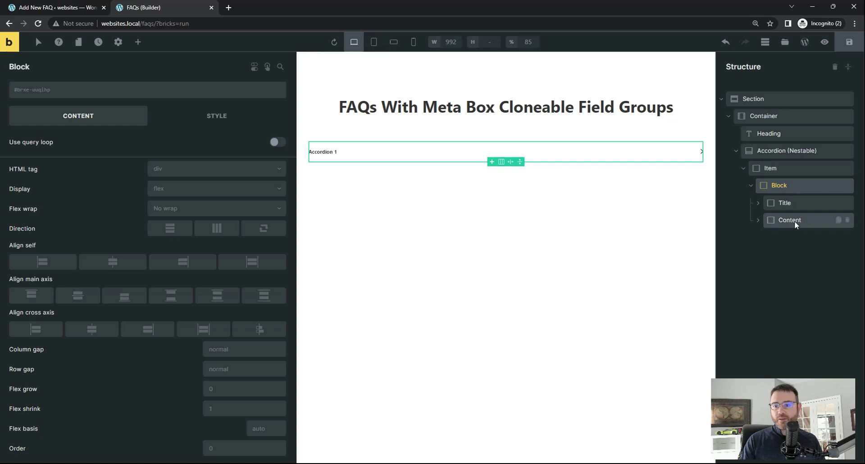
{"action": "left_click", "coordinate": [769, 169]}
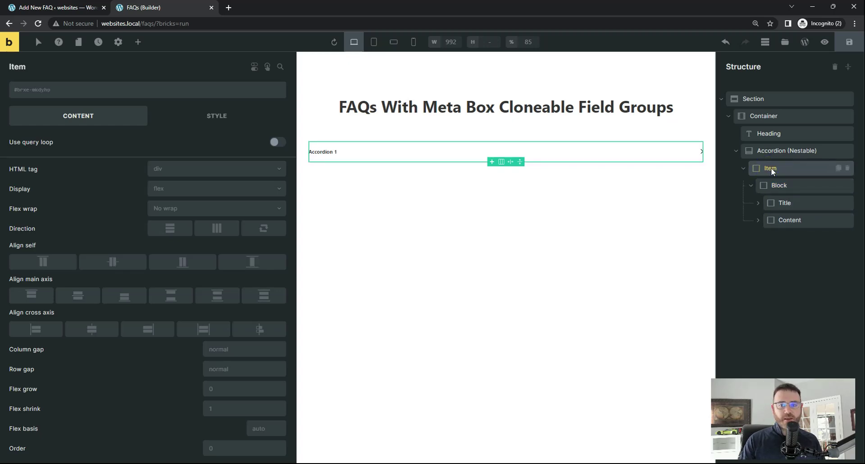
{"action": "left_click", "coordinate": [779, 187]}
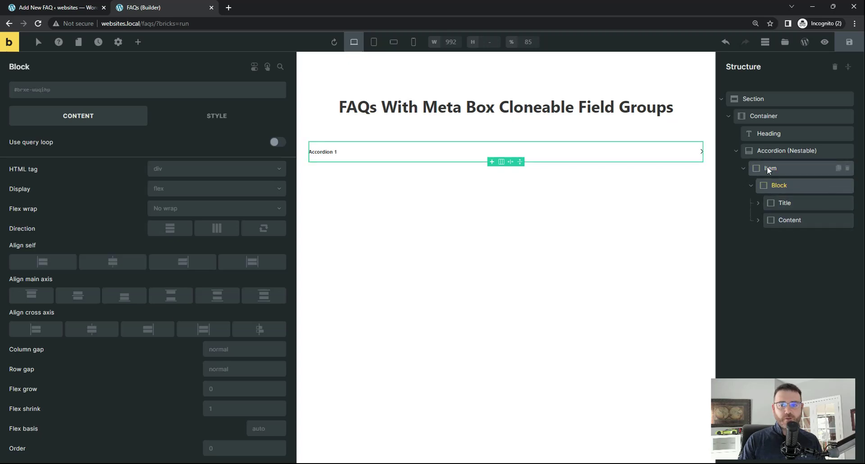
{"action": "left_click", "coordinate": [765, 153]}
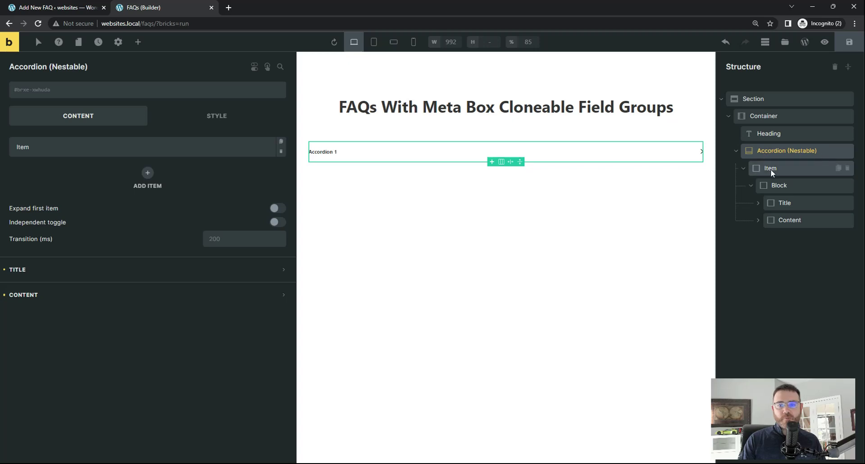
Rename the accordion's Item element as FAQ CPT in the page structure.
{"action": "double_click", "coordinate": [771, 170]}
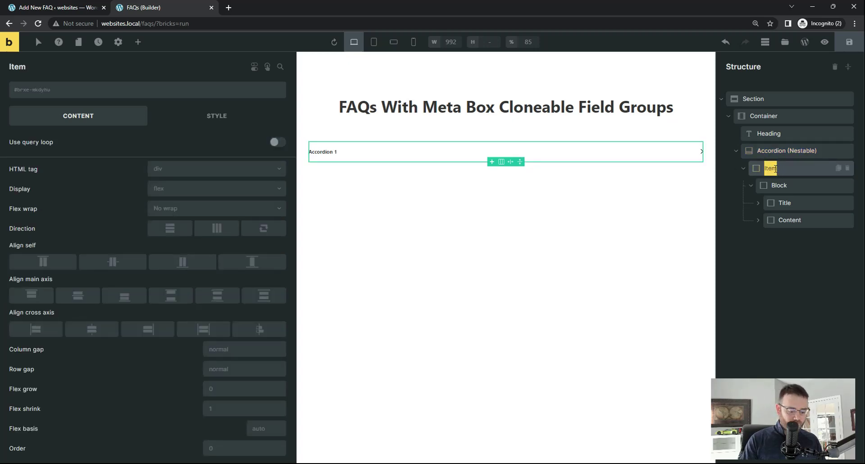
{"action": "type", "text": "BlockFA"}
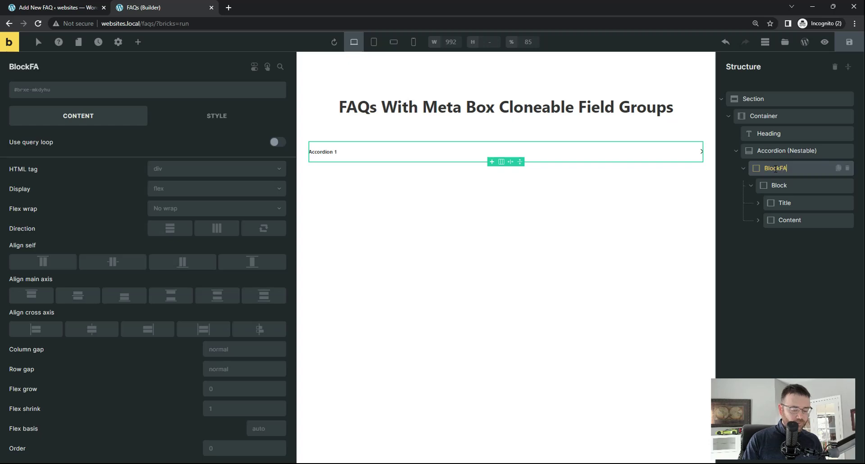
{"action": "type", "text": "Q"}
{"action": "double_click", "coordinate": [775, 168]}
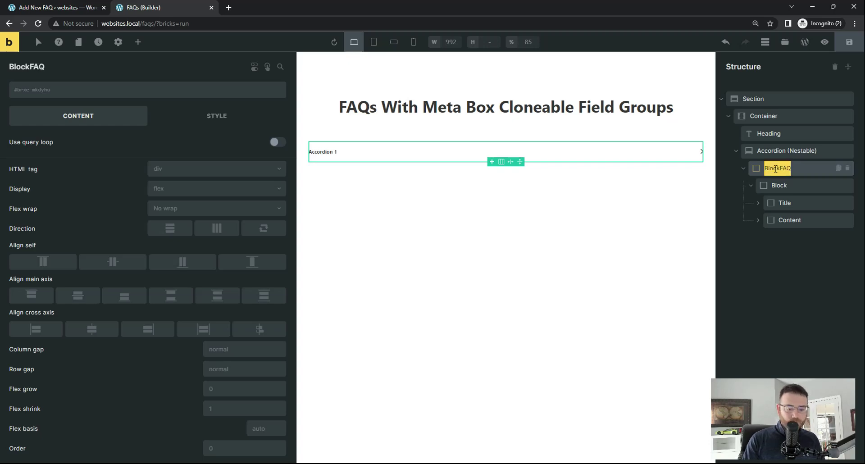
{"action": "type", "text": "FAQ CPT"}
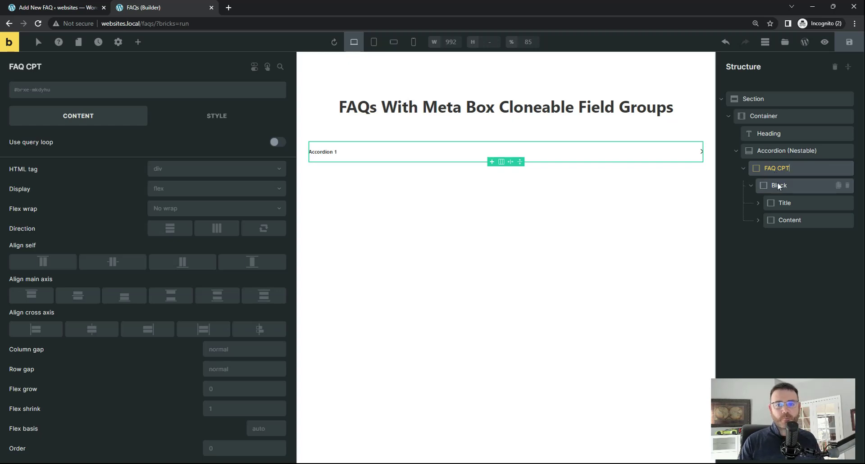
Rename the Block that wraps Title and Content as FAQ Field Group.
{"action": "left_click", "coordinate": [778, 185]}
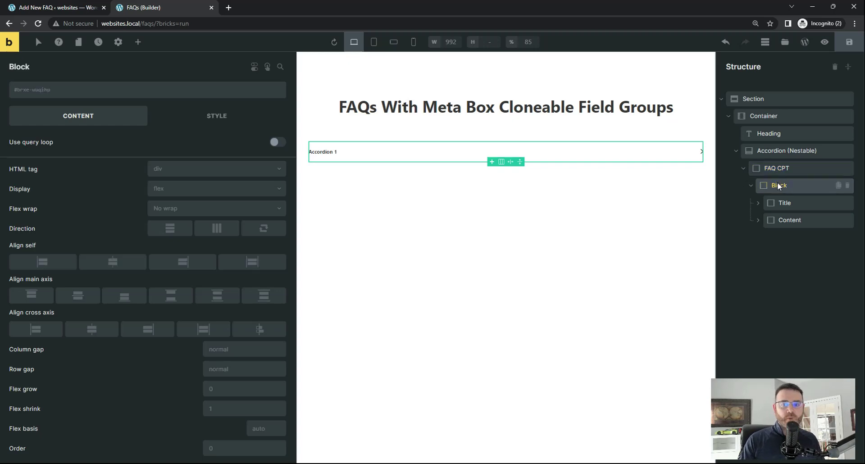
{"action": "double_click", "coordinate": [779, 185]}
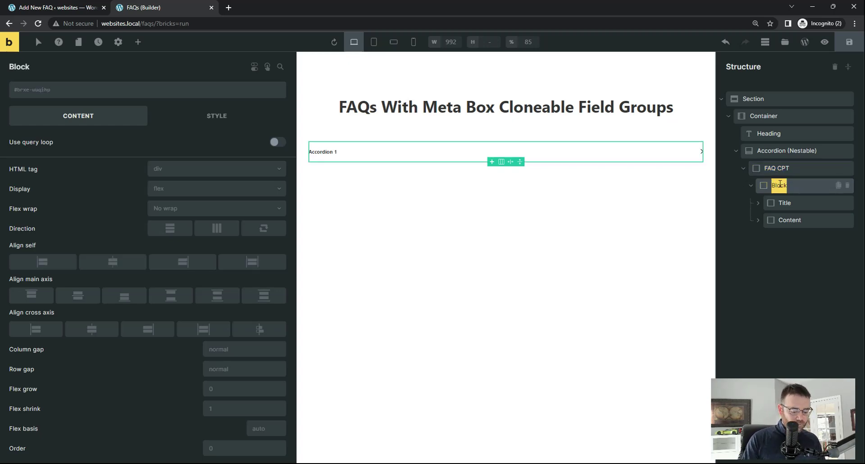
{"action": "type", "text": "FAQ Grop"}
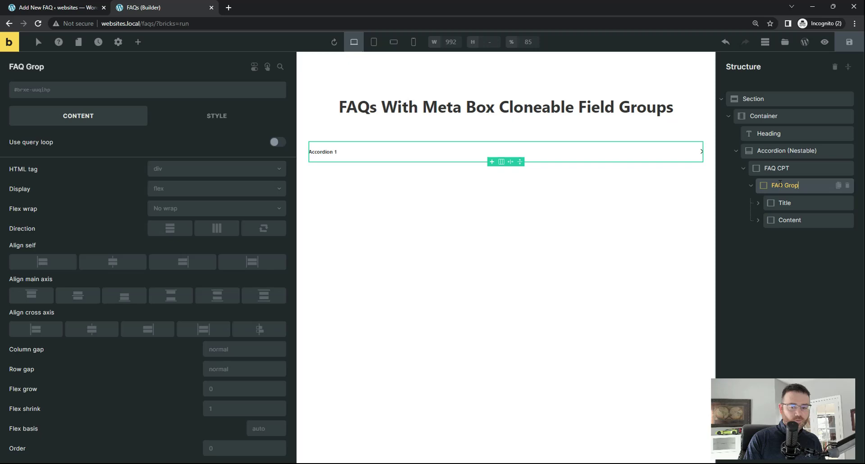
{"action": "key", "text": "BackSpace"}
{"action": "key", "text": "BackSpace"}
{"action": "key", "text": "BackSpace"}
{"action": "key", "text": "BackSpace"}
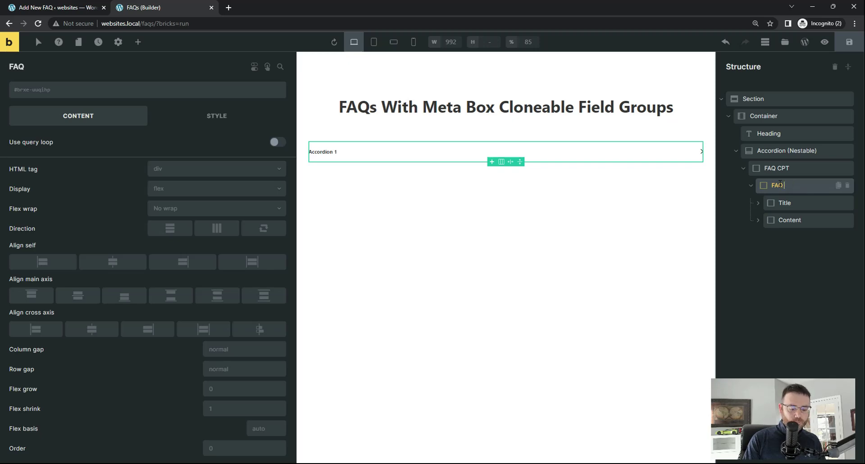
{"action": "type", "text": "Field Group"}
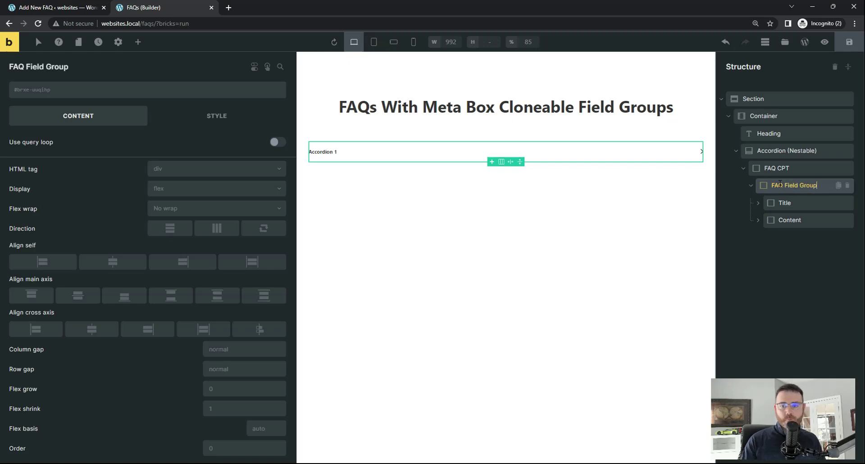
{"action": "key", "text": "Return"}
Enable a query loop on FAQ CPT with type Posts and post type FAQs, and save the page.
{"action": "left_click", "coordinate": [785, 171]}
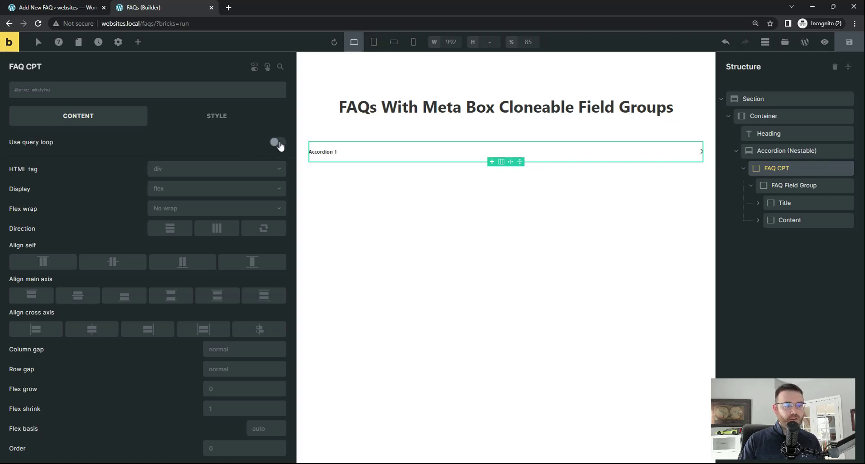
{"action": "left_click", "coordinate": [278, 143]}
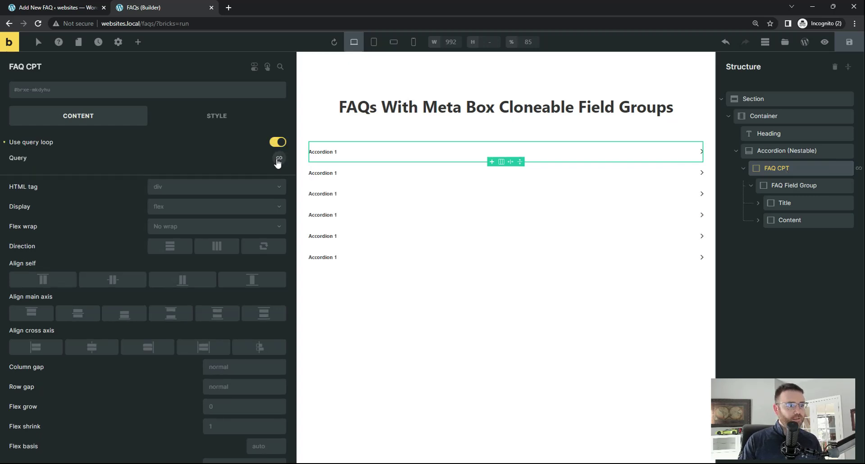
{"action": "left_click", "coordinate": [278, 158]}
{"action": "left_click", "coordinate": [270, 186]}
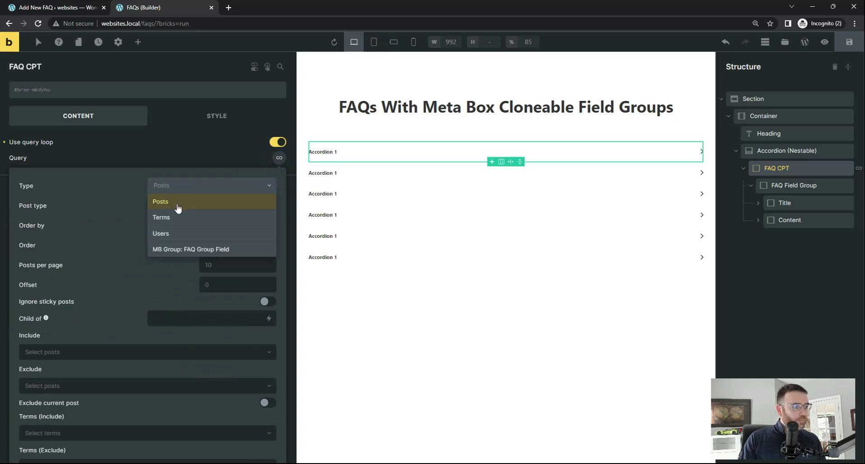
{"action": "left_click", "coordinate": [177, 204]}
{"action": "left_click", "coordinate": [192, 205]}
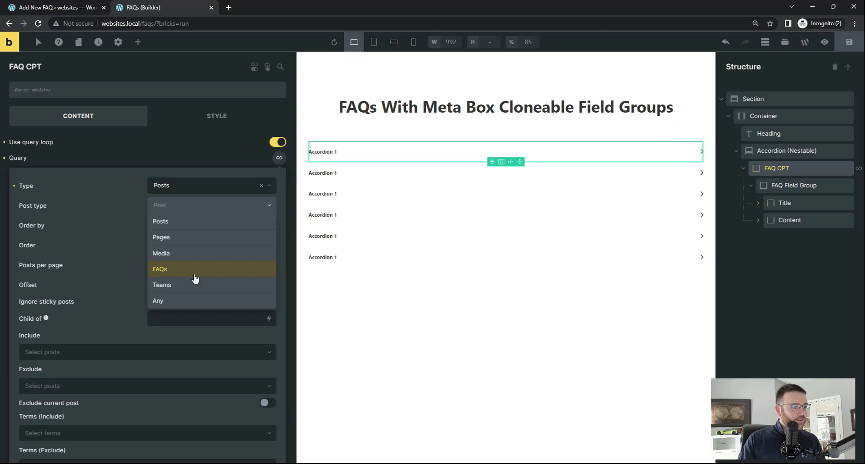
{"action": "left_click", "coordinate": [195, 278]}
{"action": "left_click", "coordinate": [849, 42]}
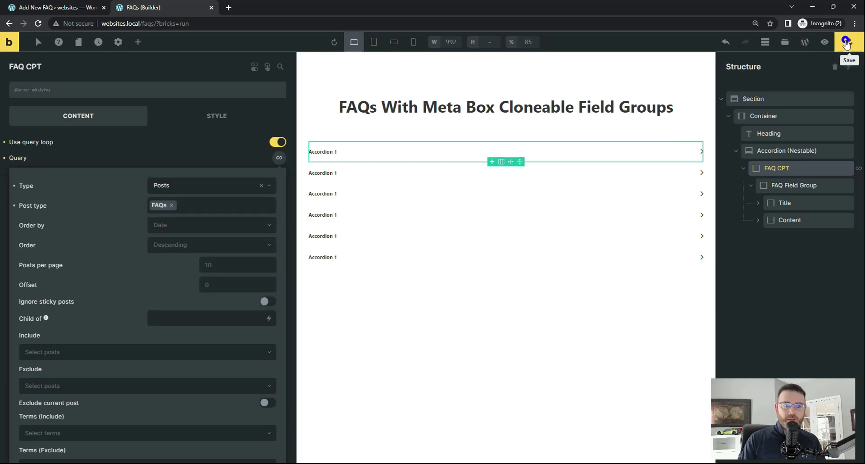
Enable a query loop on FAQ Field Group with type MB Group: FAQ Group Field, and save the page.
{"action": "left_click", "coordinate": [784, 189]}
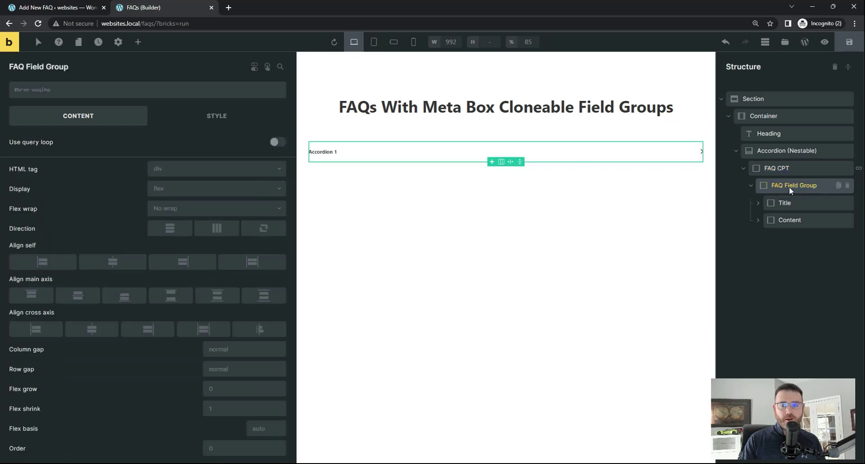
{"action": "left_click", "coordinate": [277, 143]}
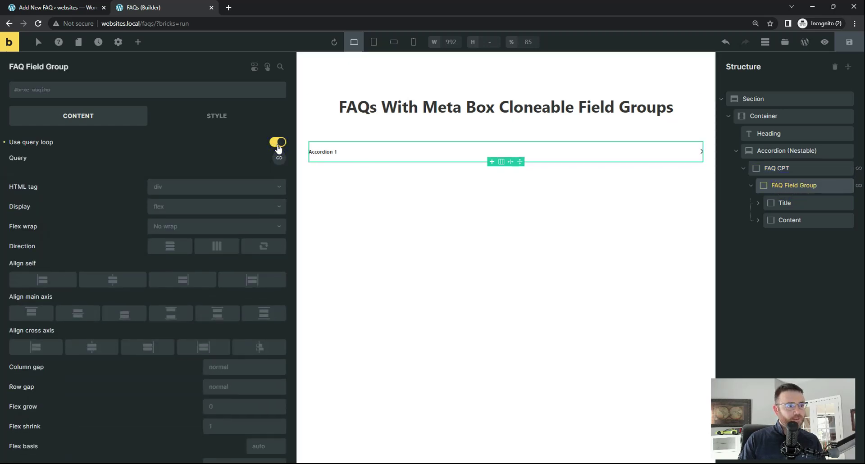
{"action": "left_click", "coordinate": [279, 158]}
{"action": "left_click", "coordinate": [264, 185]}
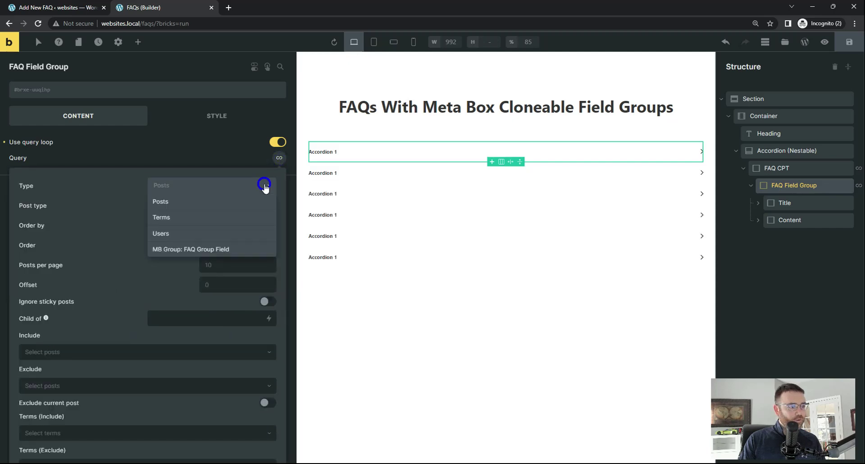
{"action": "left_click", "coordinate": [219, 251]}
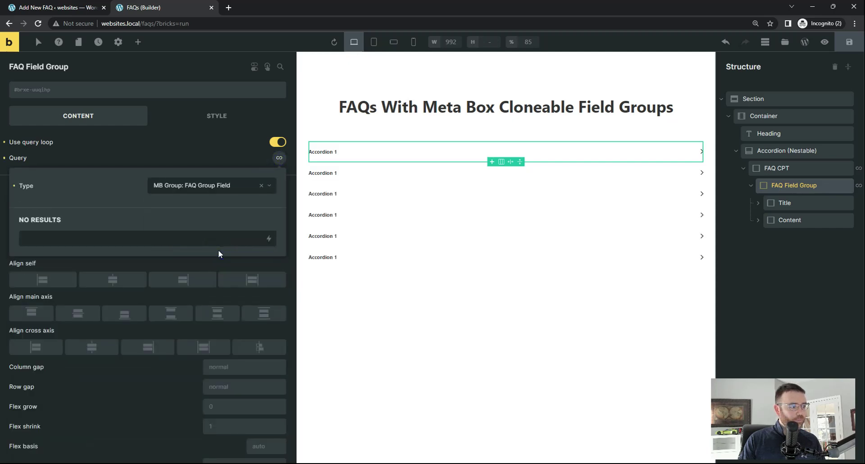
{"action": "left_click", "coordinate": [849, 42]}
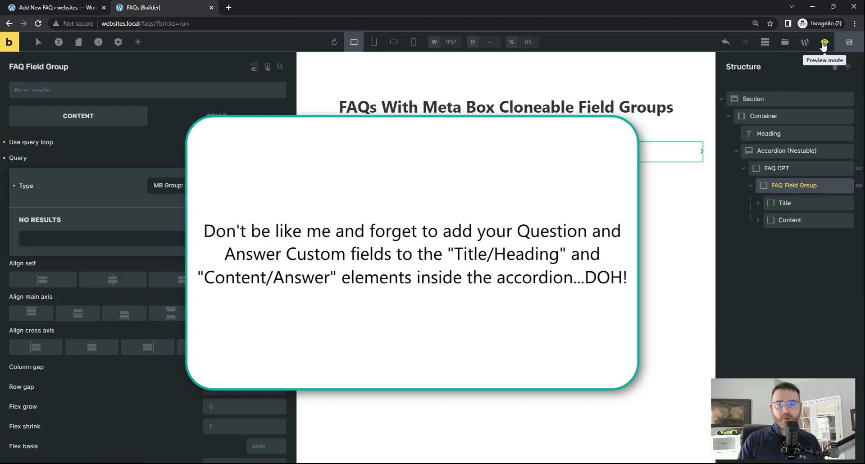
View the FAQs page on the front end, test opening and closing each accordion item, and return to editing in the builder.
{"action": "left_click", "coordinate": [824, 43]}
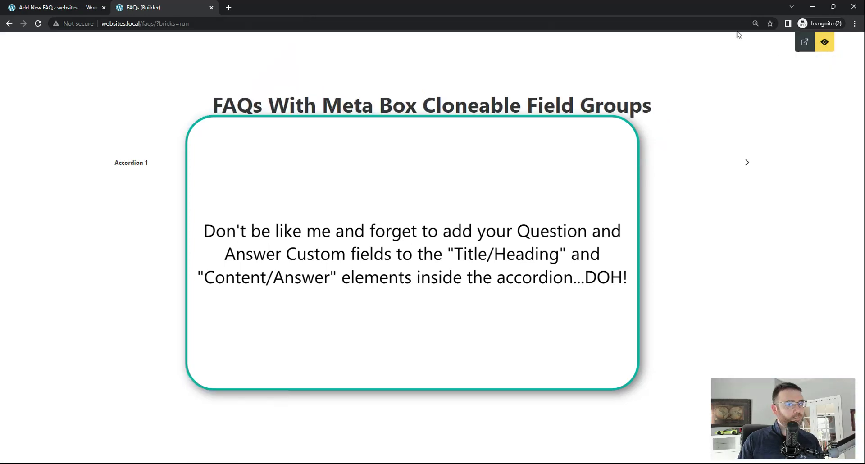
{"action": "left_click", "coordinate": [804, 42]}
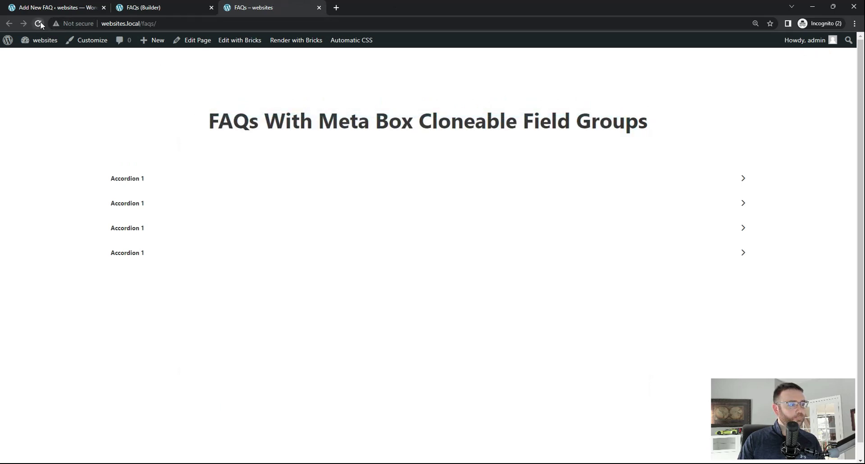
{"action": "left_click", "coordinate": [218, 179]}
{"action": "left_click", "coordinate": [217, 181]}
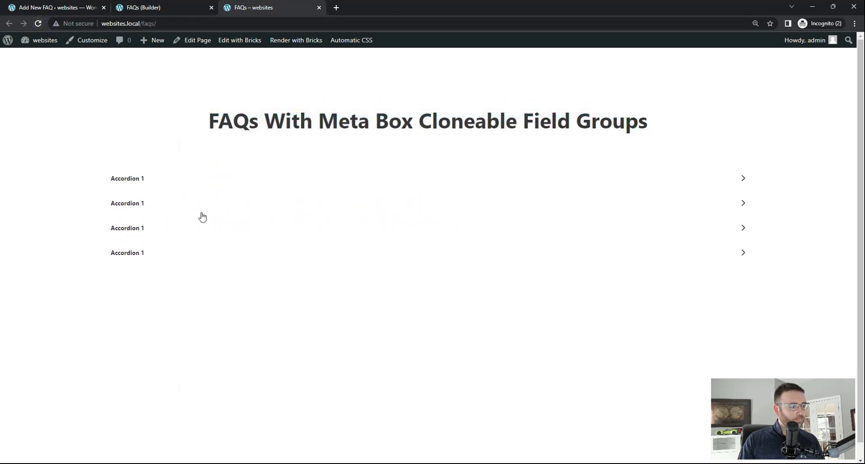
{"action": "left_click", "coordinate": [201, 203]}
{"action": "left_click", "coordinate": [200, 203]}
{"action": "left_click", "coordinate": [190, 236]}
{"action": "left_click", "coordinate": [191, 233]}
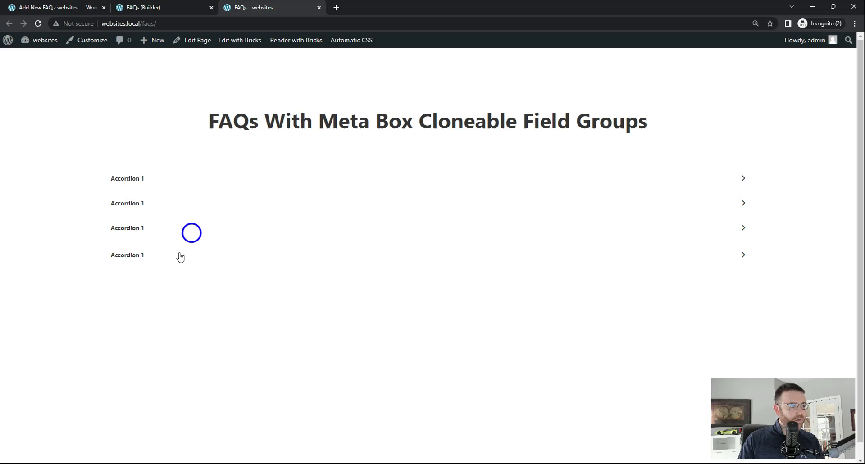
{"action": "left_click", "coordinate": [177, 248]}
{"action": "left_click", "coordinate": [177, 252]}
{"action": "left_click", "coordinate": [154, 6]}
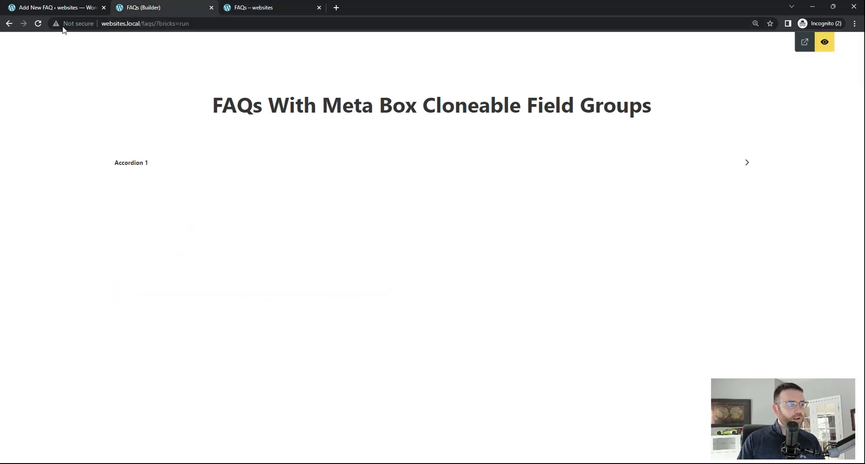
{"action": "left_click", "coordinate": [825, 43]}
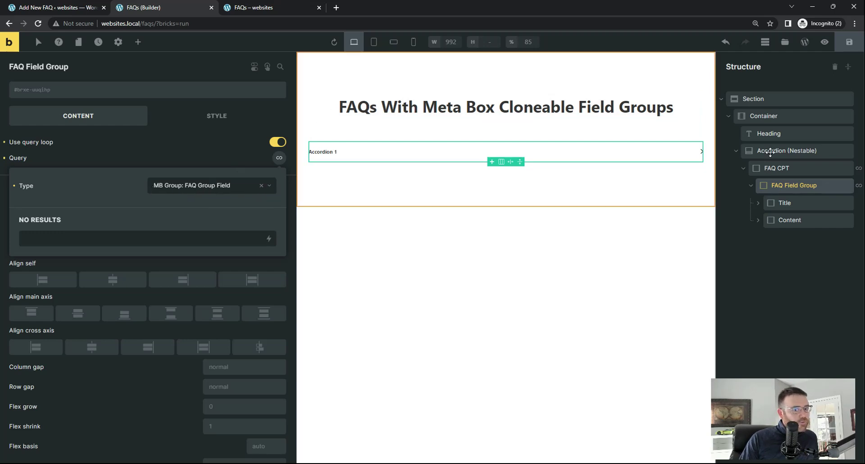
Replace the accordion title Heading's text with the dynamic Meta Box FAQs field Question (FAQ Group Field).
{"action": "left_click", "coordinate": [758, 204]}
{"action": "left_click", "coordinate": [758, 255]}
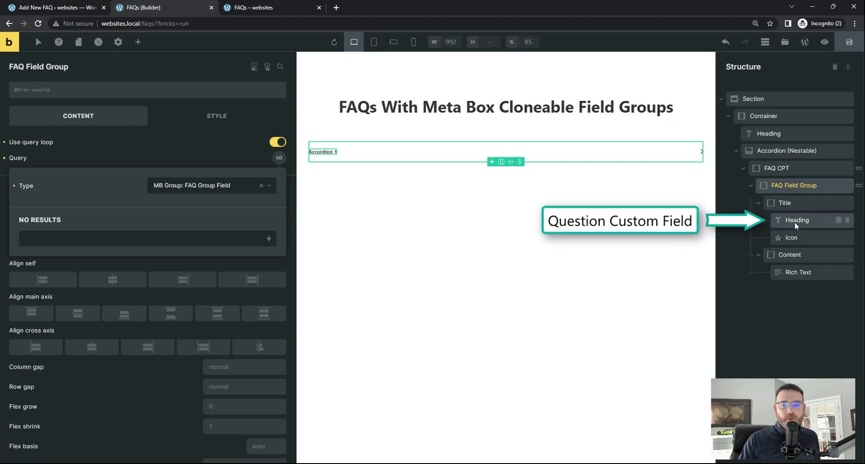
{"action": "left_click", "coordinate": [793, 221]}
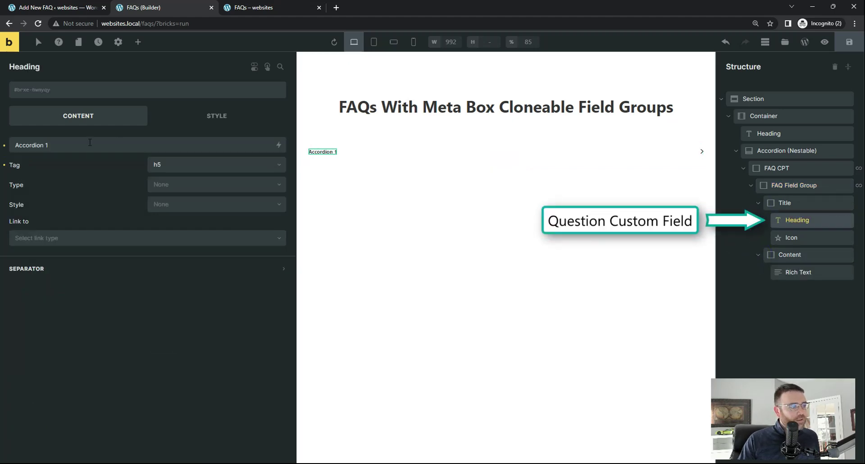
{"action": "left_click", "coordinate": [216, 146]}
{"action": "key", "text": "BackSpace"}
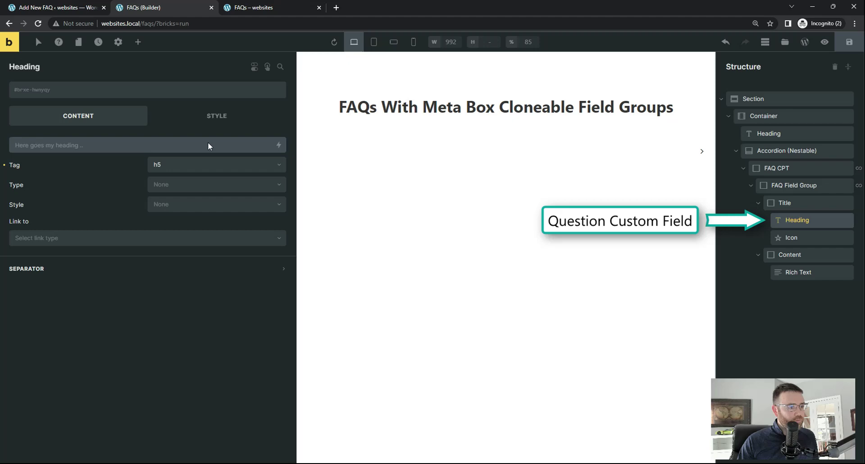
{"action": "left_click", "coordinate": [279, 148]}
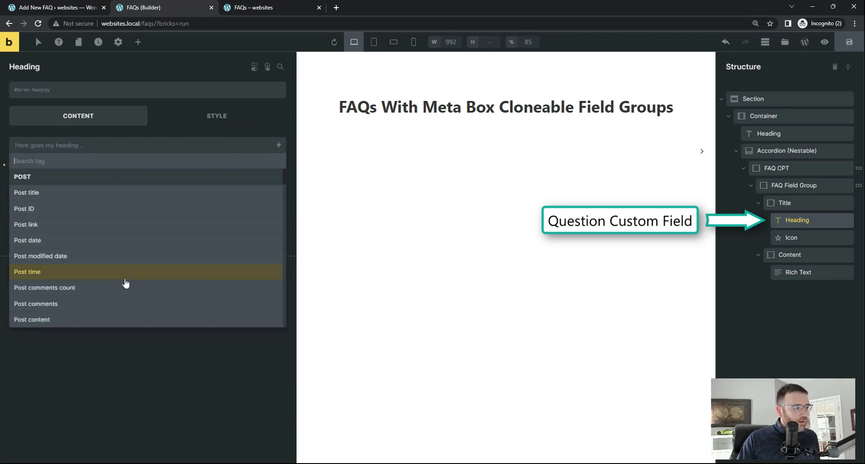
{"action": "scroll", "coordinate": [126, 283], "scroll_direction": "down", "scroll_amount": 15}
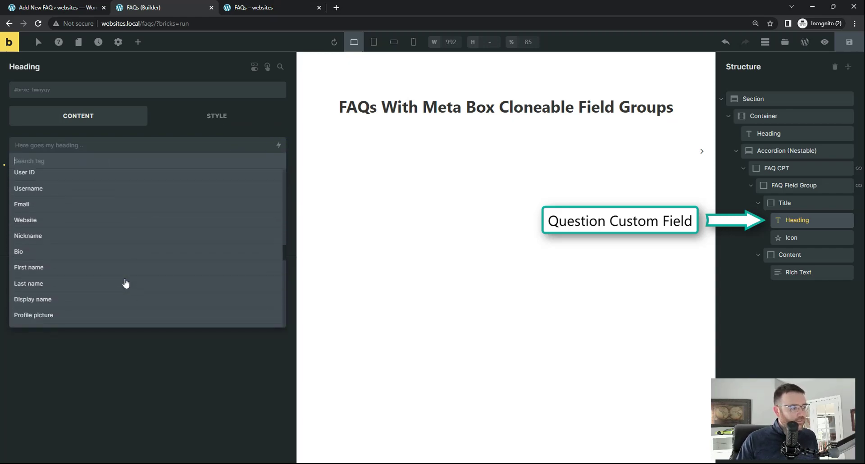
{"action": "scroll", "coordinate": [126, 282], "scroll_direction": "down", "scroll_amount": 15}
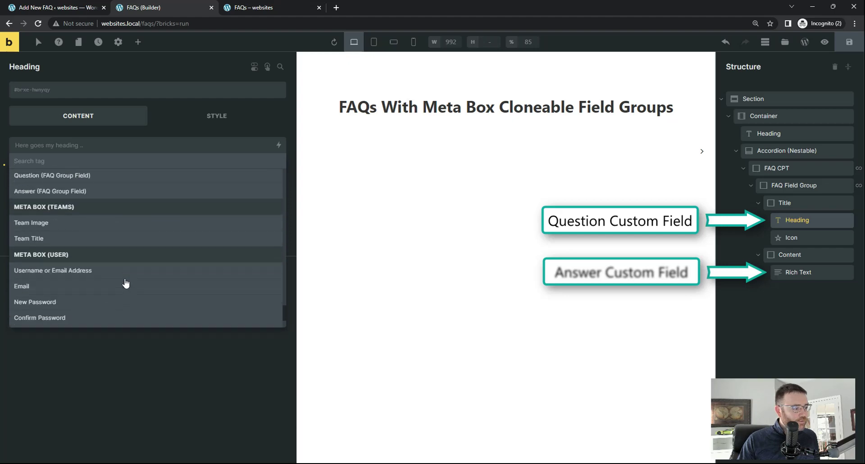
{"action": "scroll", "coordinate": [85, 274], "scroll_direction": "down", "scroll_amount": 2}
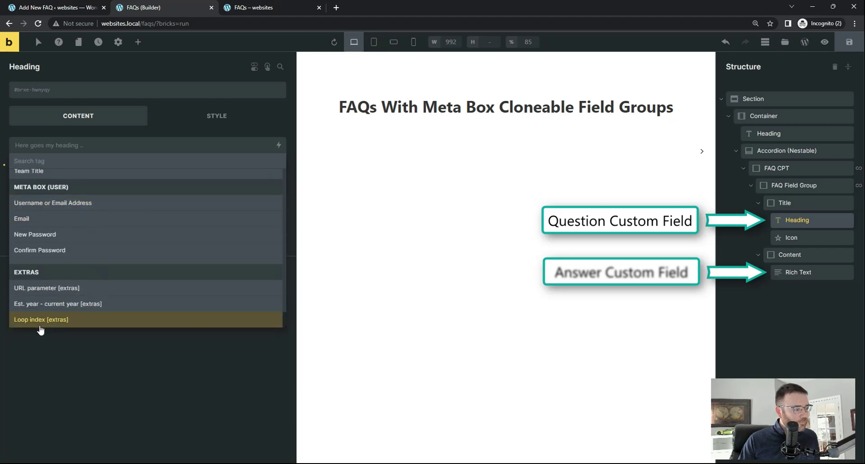
{"action": "scroll", "coordinate": [89, 238], "scroll_direction": "up", "scroll_amount": 3}
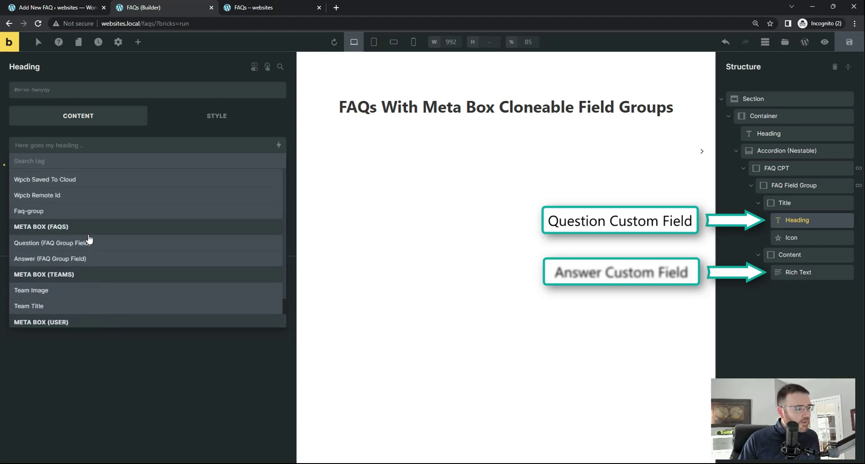
{"action": "left_click", "coordinate": [72, 248]}
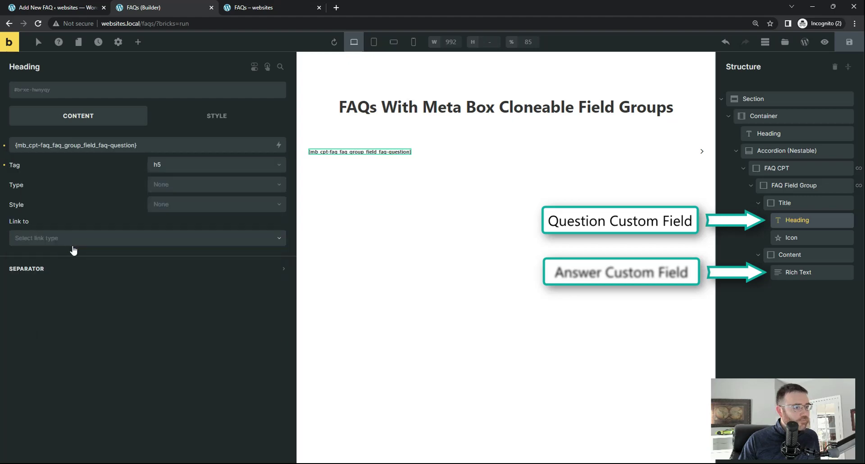
Replace the accordion Content's Rich Text with the dynamic Meta Box FAQs field Answer (FAQ Group Field), and save the page.
{"action": "left_click", "coordinate": [793, 272]}
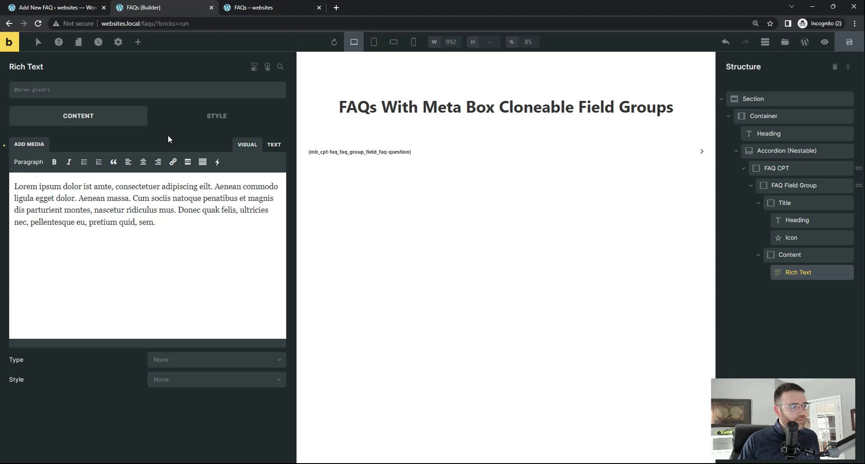
{"action": "left_click", "coordinate": [207, 223]}
{"action": "key", "text": "ctrl+a"}
{"action": "key", "text": "BackSpace"}
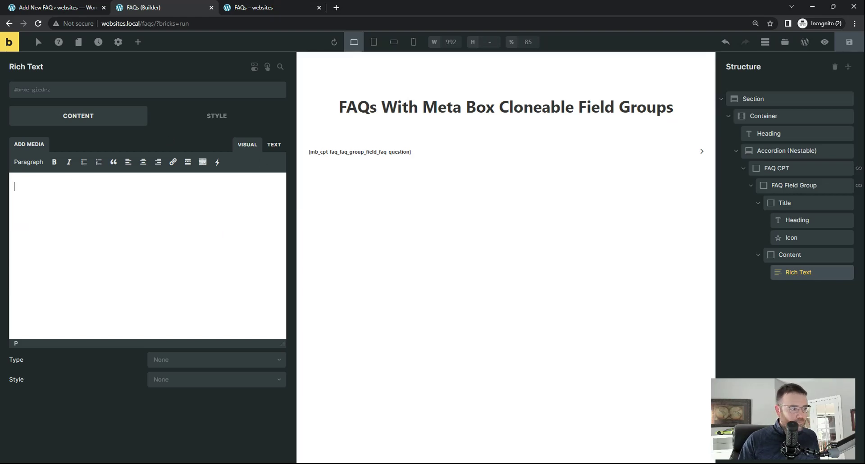
{"action": "left_click", "coordinate": [217, 162]}
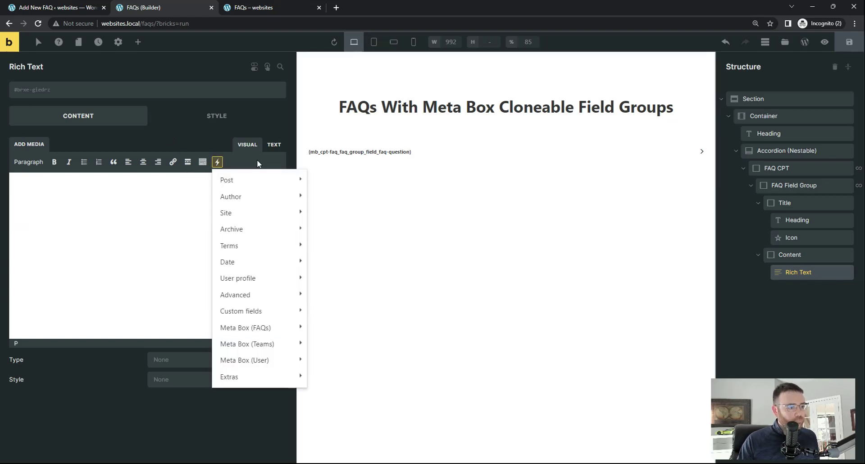
{"action": "mouse_move", "coordinate": [279, 328]}
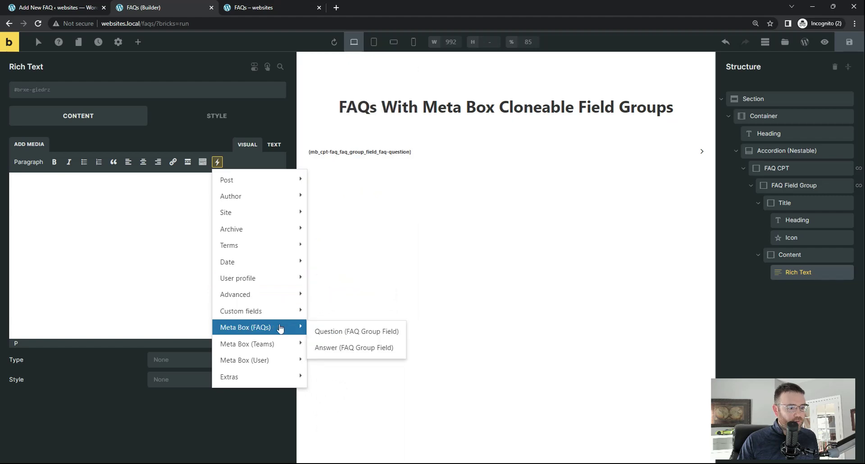
{"action": "left_click", "coordinate": [362, 346]}
{"action": "left_click", "coordinate": [848, 43]}
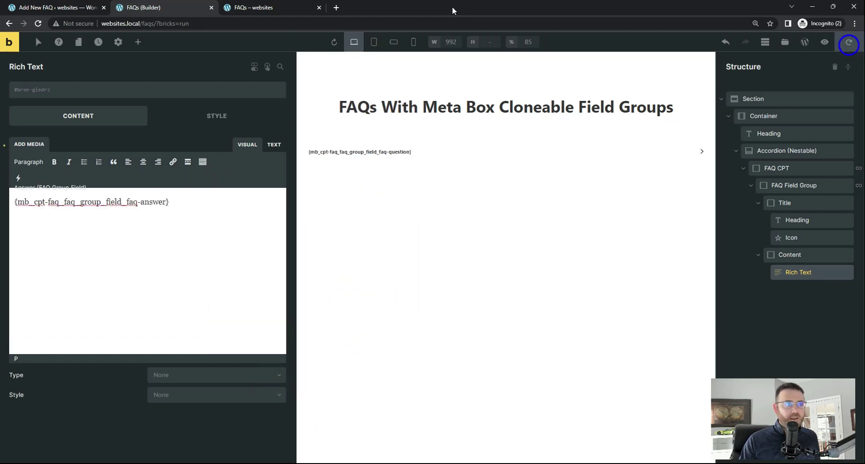
Reload the FAQs page on the front end and open and close the accordion questions to check their answers.
{"action": "left_click", "coordinate": [269, 8]}
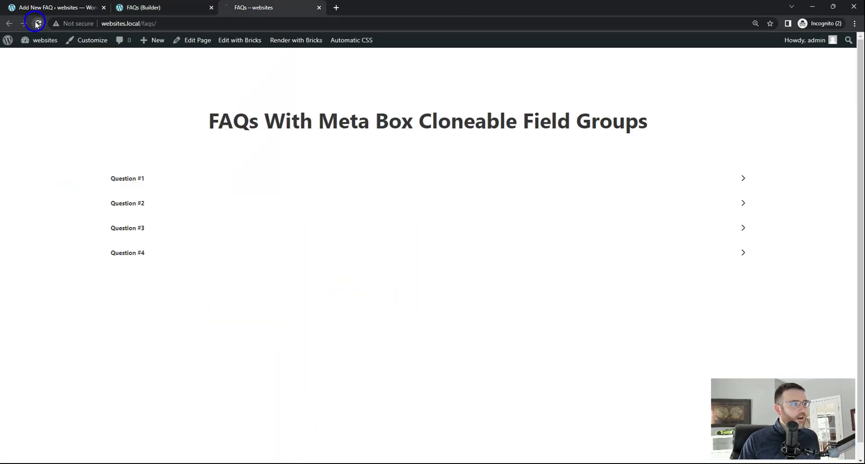
{"action": "left_click", "coordinate": [179, 182]}
{"action": "left_click", "coordinate": [177, 181]}
{"action": "left_click", "coordinate": [171, 203]}
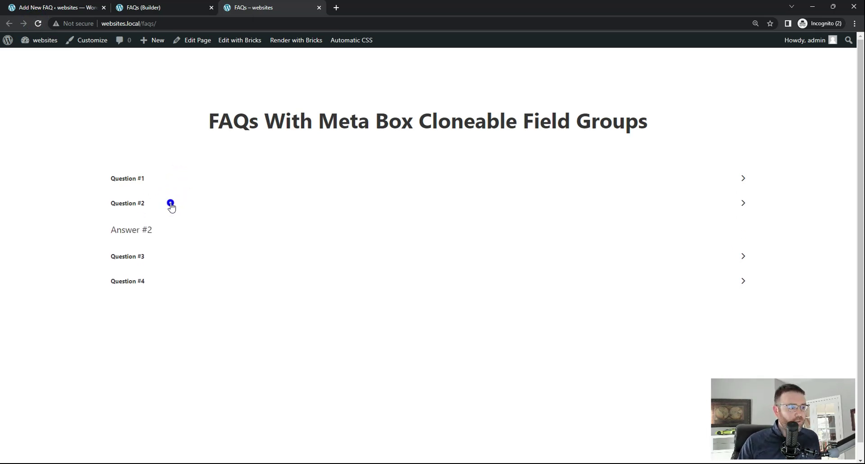
{"action": "left_click", "coordinate": [157, 228]}
{"action": "left_click", "coordinate": [187, 230]}
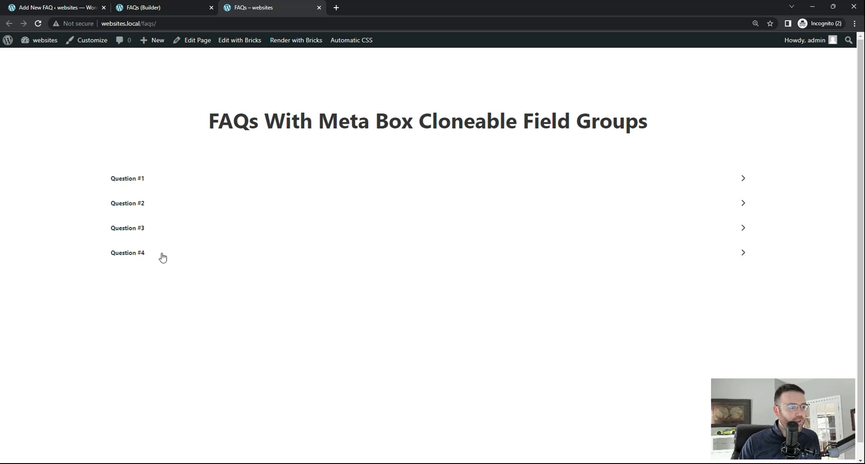
{"action": "left_click", "coordinate": [162, 256]}
{"action": "left_click", "coordinate": [158, 258]}
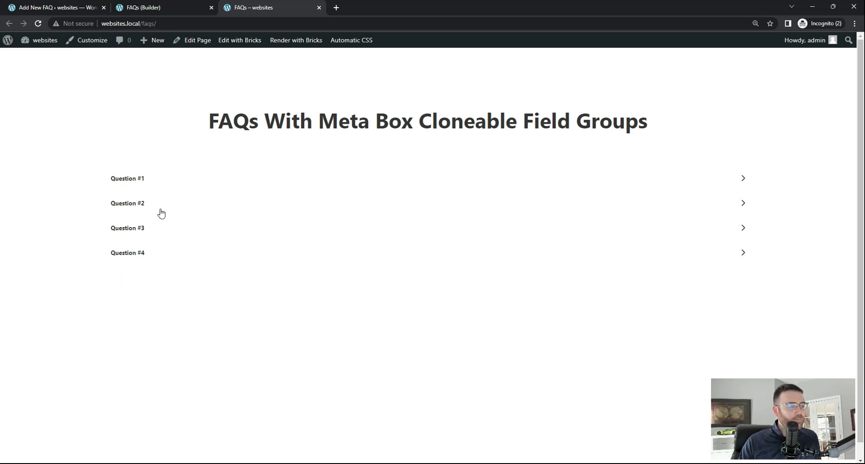
{"action": "right_click", "coordinate": [161, 170]}
{"action": "left_click", "coordinate": [312, 145]}
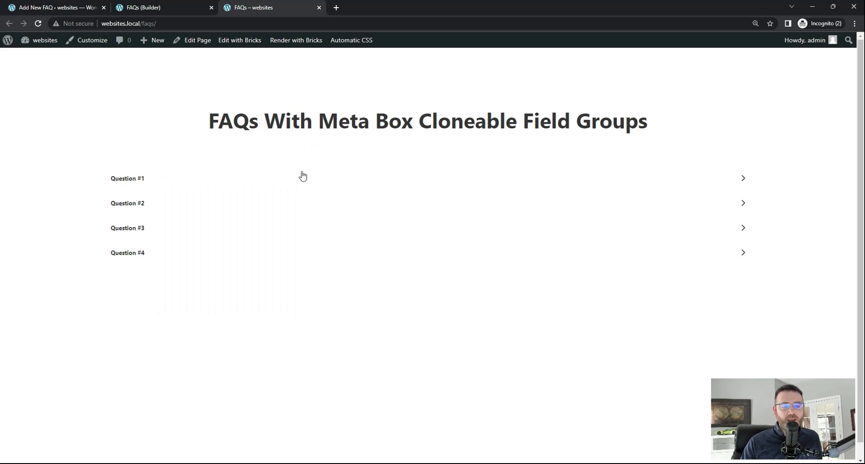
{"action": "left_click", "coordinate": [149, 179]}
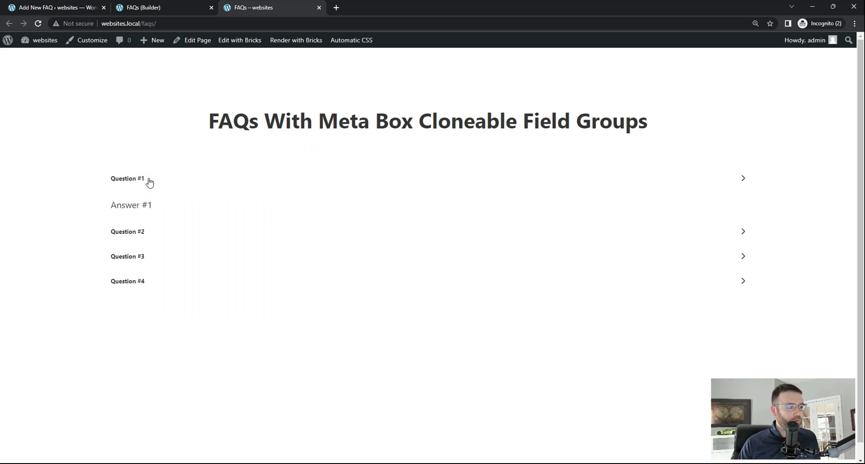
{"action": "left_click", "coordinate": [154, 231]}
{"action": "left_click", "coordinate": [158, 255]}
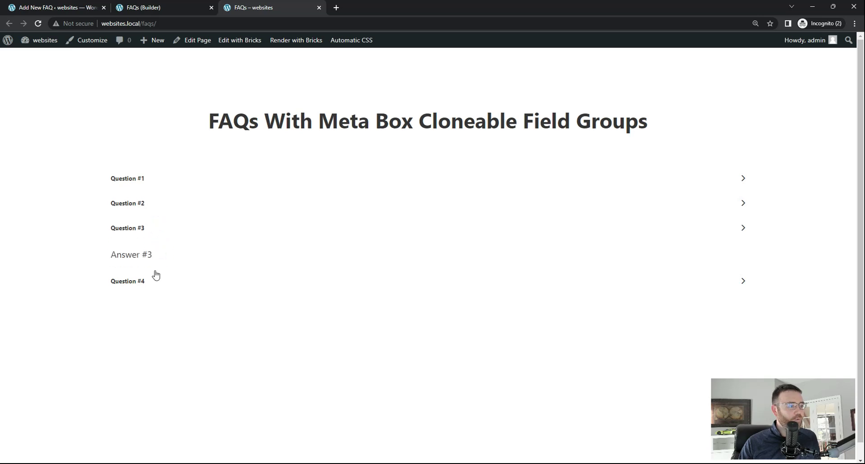
{"action": "left_click", "coordinate": [154, 279]}
{"action": "left_click", "coordinate": [161, 253]}
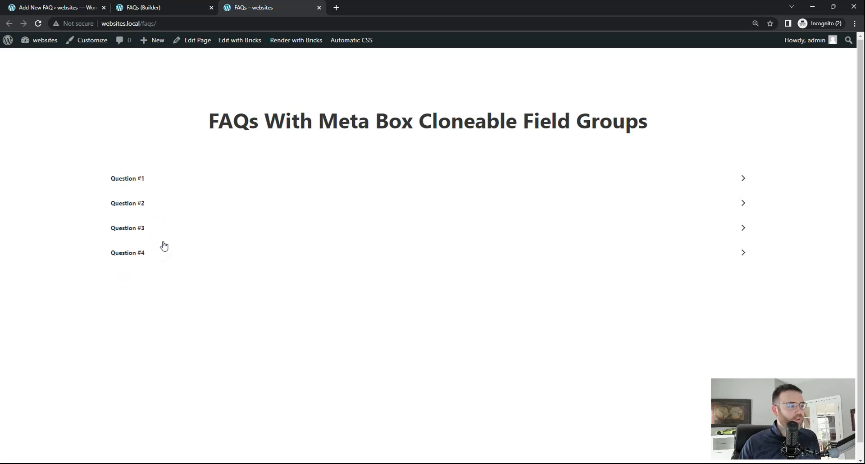
{"action": "left_click", "coordinate": [183, 176]}
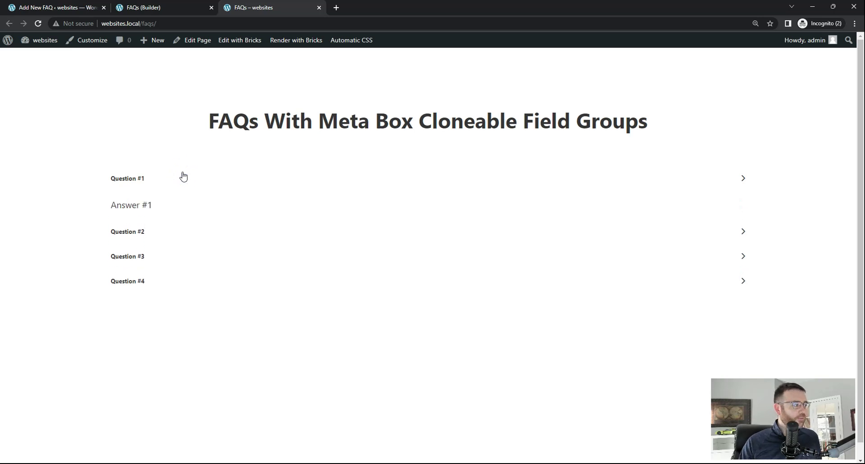
{"action": "left_click", "coordinate": [190, 177]}
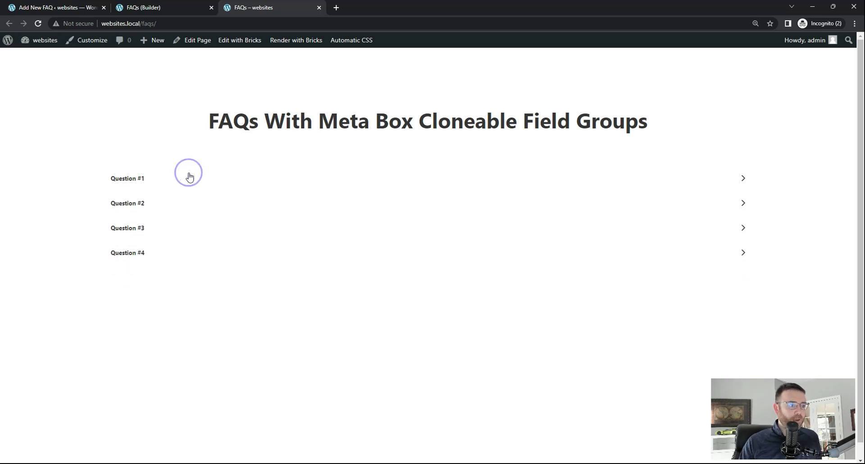
In the FAQ post, add another question-and-answer entry and copy the text Question #4 into its Question field.
{"action": "left_click", "coordinate": [65, 8]}
{"action": "scroll", "coordinate": [286, 175], "scroll_direction": "down", "scroll_amount": 2}
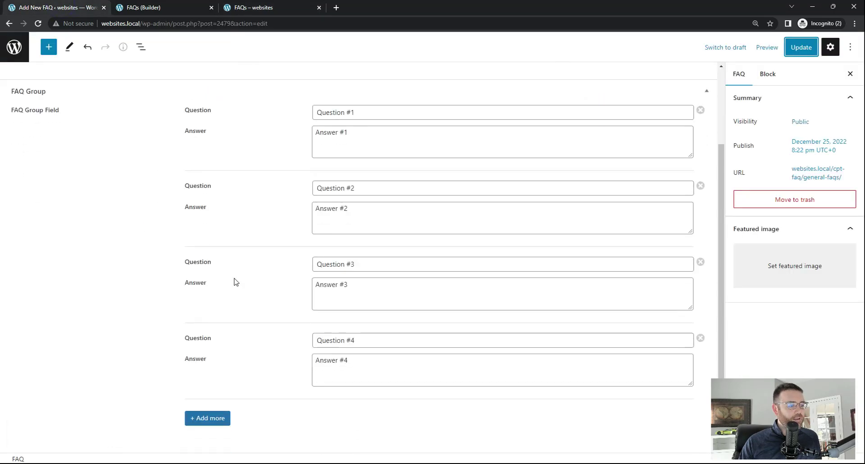
{"action": "left_click", "coordinate": [205, 417]}
{"action": "left_click_drag", "start_coordinate": [386, 341], "coordinate": [242, 341]}
{"action": "key", "text": "ctrl+c"}
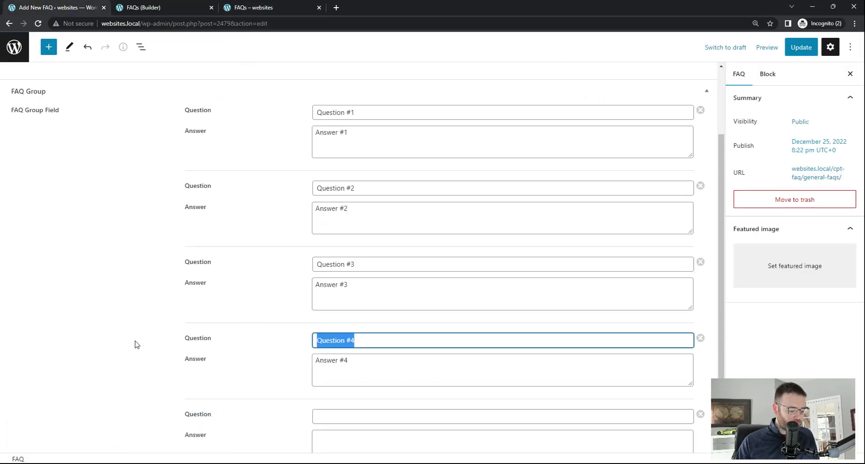
{"action": "left_click", "coordinate": [358, 416]}
{"action": "key", "text": "ctrl+v"}
{"action": "scroll", "coordinate": [358, 355], "scroll_direction": "down", "scroll_amount": 2}
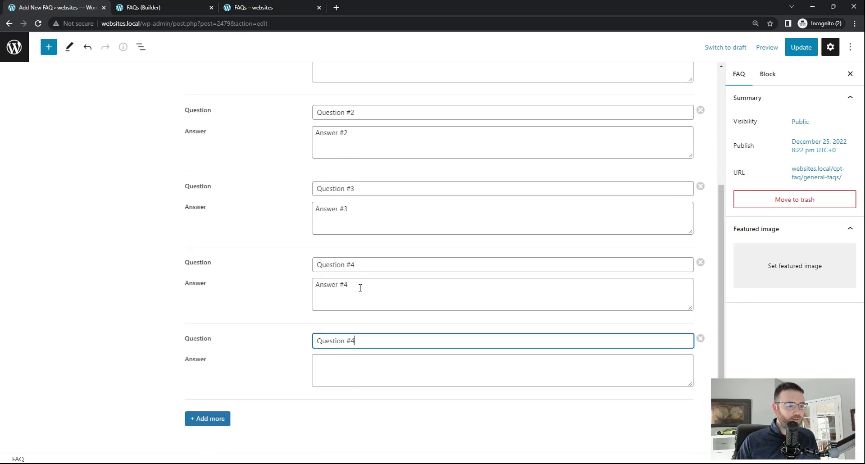
Copy the text Answer #4 into the new entry's Answer field and update the FAQ post.
{"action": "left_click_drag", "start_coordinate": [361, 287], "coordinate": [172, 287]}
{"action": "key", "text": "ctrl+c"}
{"action": "left_click", "coordinate": [359, 374]}
{"action": "key", "text": "ctrl+v"}
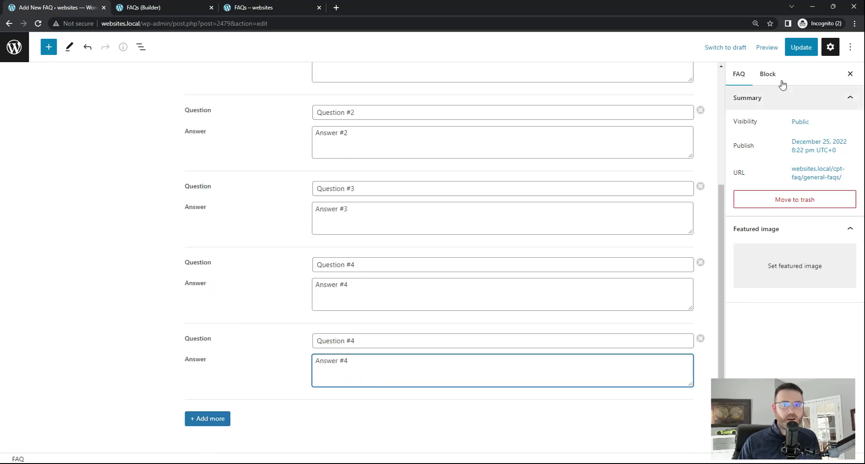
{"action": "left_click", "coordinate": [794, 48]}
Change the last entry's texts to Question #5 and Answer #5, and update the FAQ post.
{"action": "left_click", "coordinate": [377, 338]}
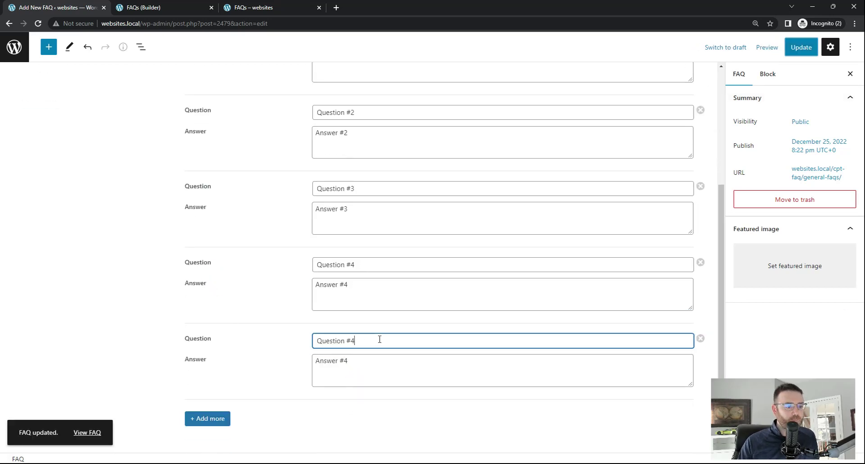
{"action": "left_click", "coordinate": [379, 360]}
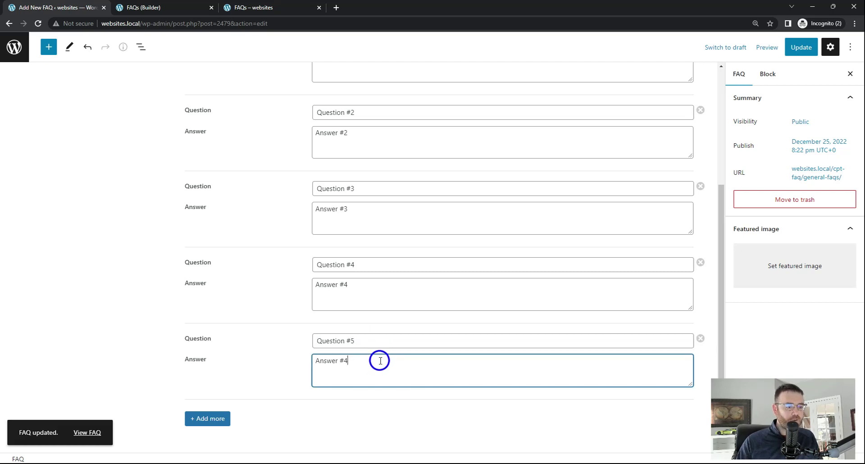
{"action": "left_click", "coordinate": [801, 47]}
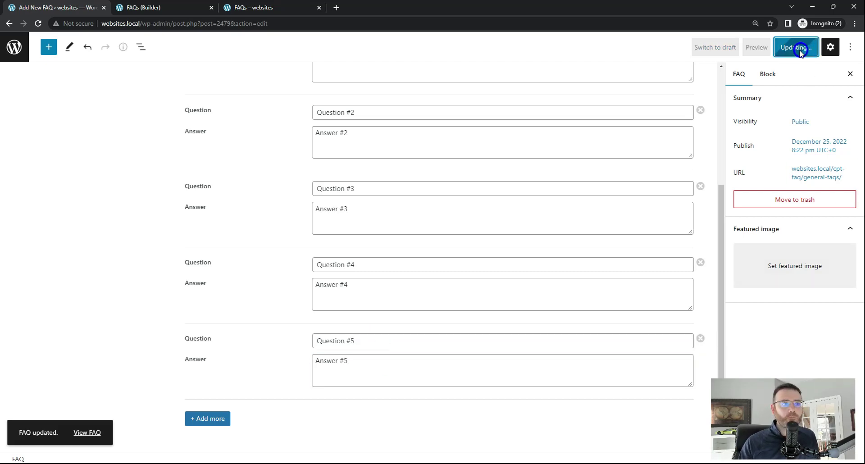
Reload the front-end FAQs page, open and close Question #5, and return to the page in the builder.
{"action": "left_click", "coordinate": [270, 7]}
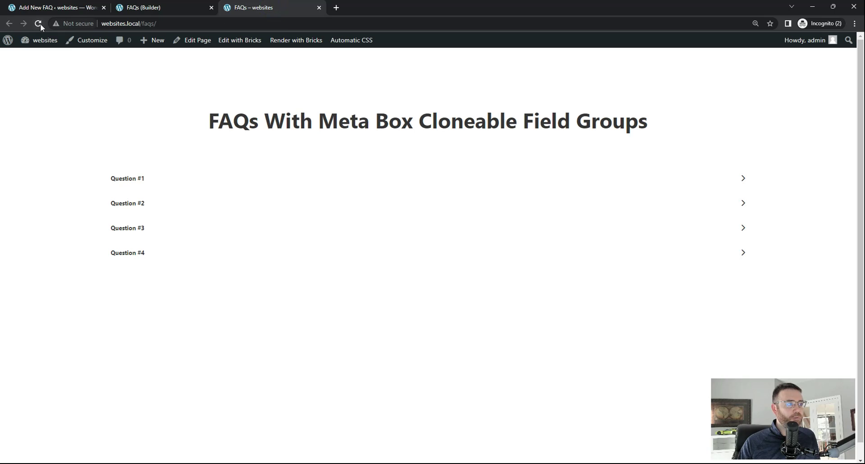
{"action": "left_click", "coordinate": [163, 280]}
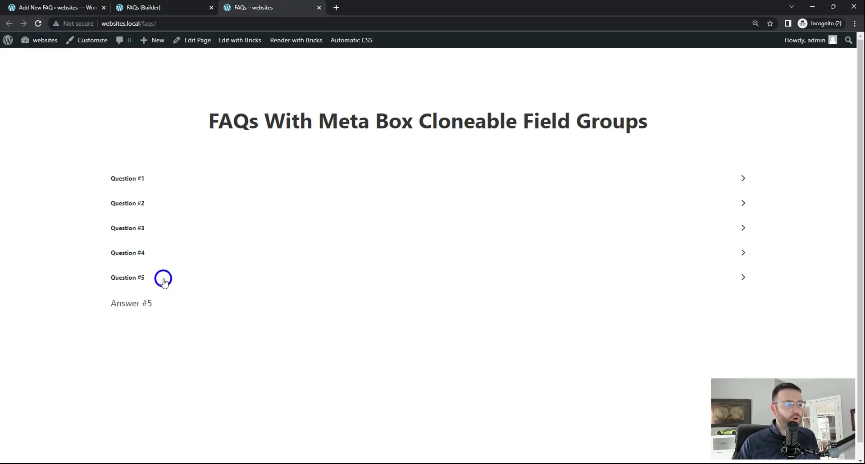
{"action": "left_click", "coordinate": [315, 273]}
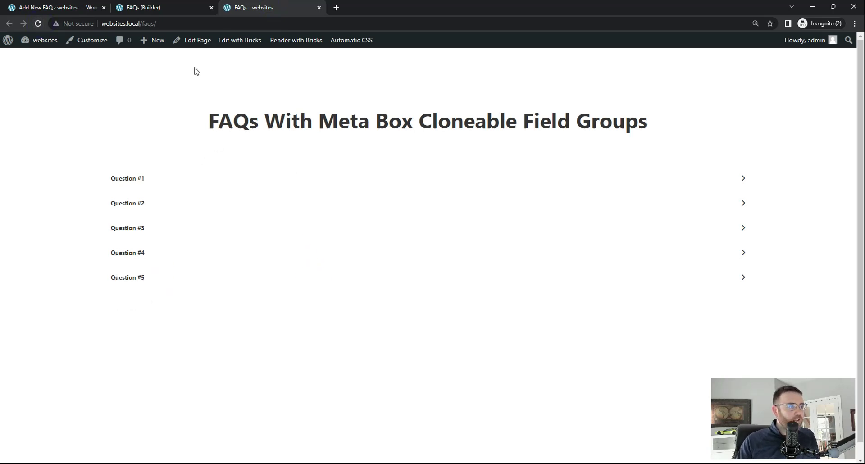
{"action": "left_click", "coordinate": [155, 8]}
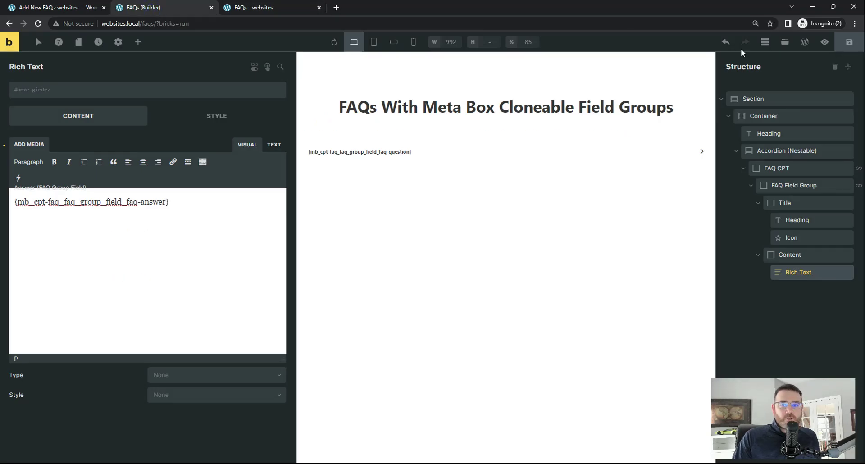
Duplicate the whole FAQ section and delete the nestable accordion from the copy.
{"action": "left_click", "coordinate": [758, 98]}
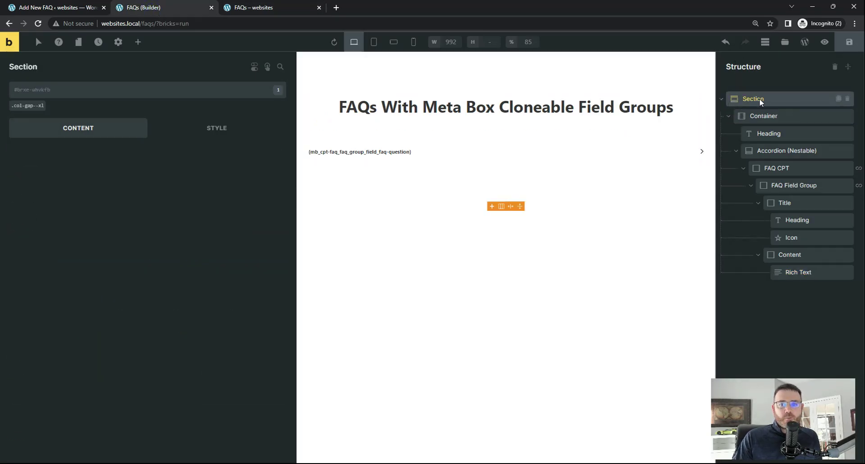
{"action": "left_click", "coordinate": [838, 100]}
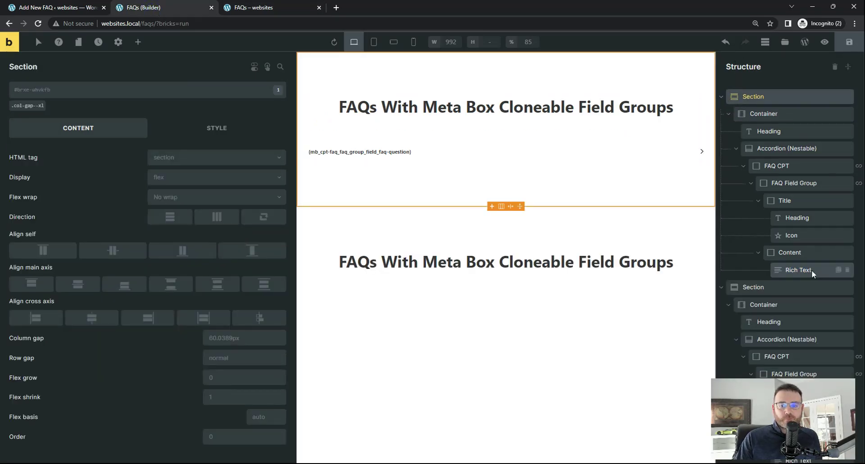
{"action": "scroll", "coordinate": [806, 297], "scroll_direction": "down", "scroll_amount": 1}
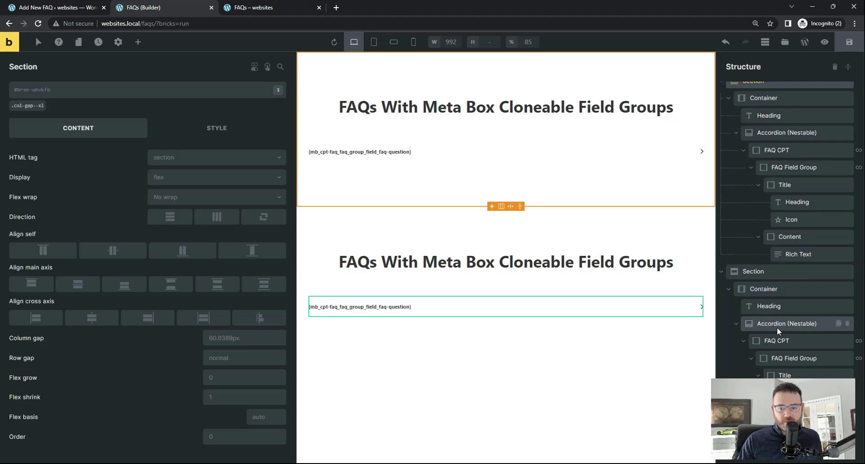
{"action": "left_click", "coordinate": [846, 325]}
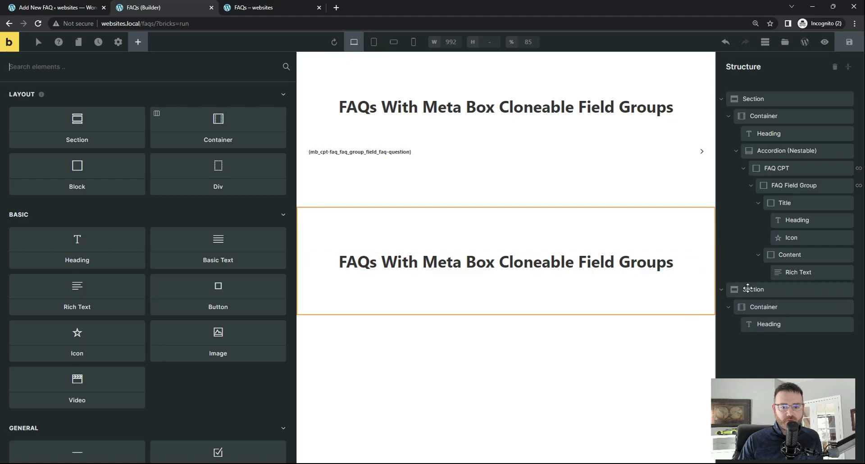
Append the word Accordion to the first section's heading so it reads "FAQs With Meta Box Cloneable Field Groups Accordion".
{"action": "left_click", "coordinate": [537, 269]}
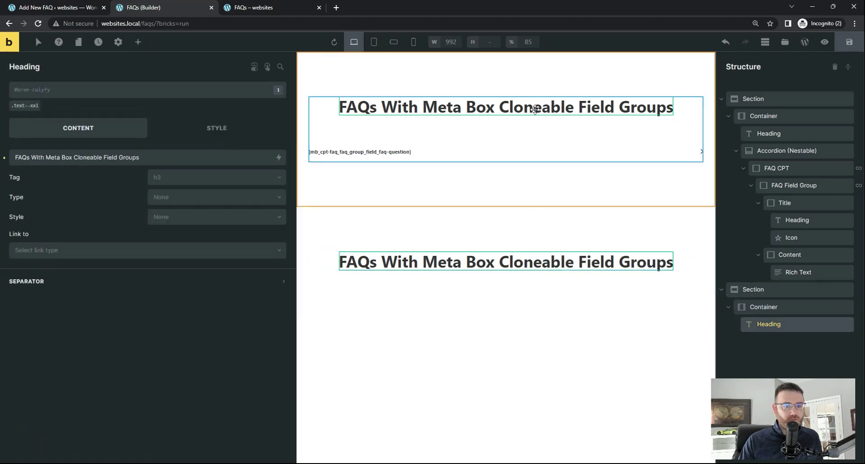
{"action": "left_click", "coordinate": [551, 108]}
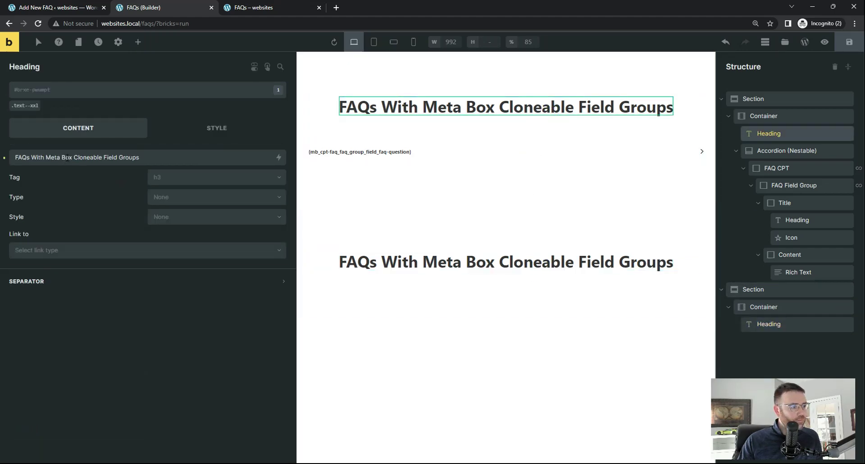
{"action": "left_click_drag", "start_coordinate": [103, 157], "coordinate": [288, 142]}
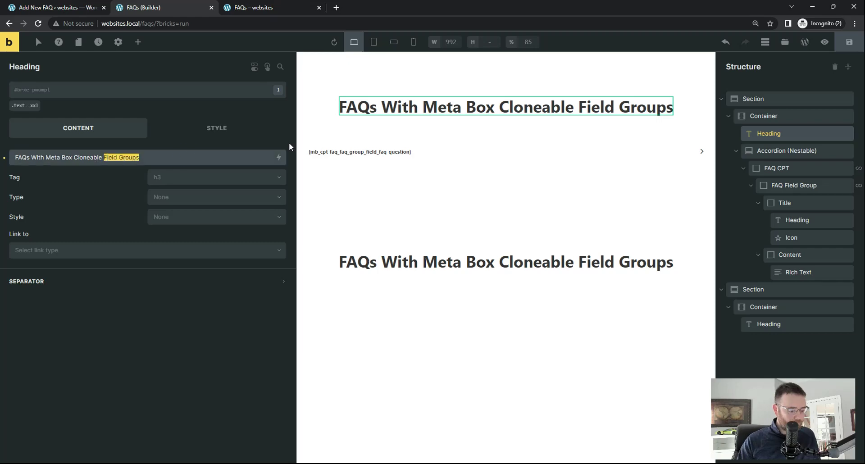
{"action": "key", "text": "Right"}
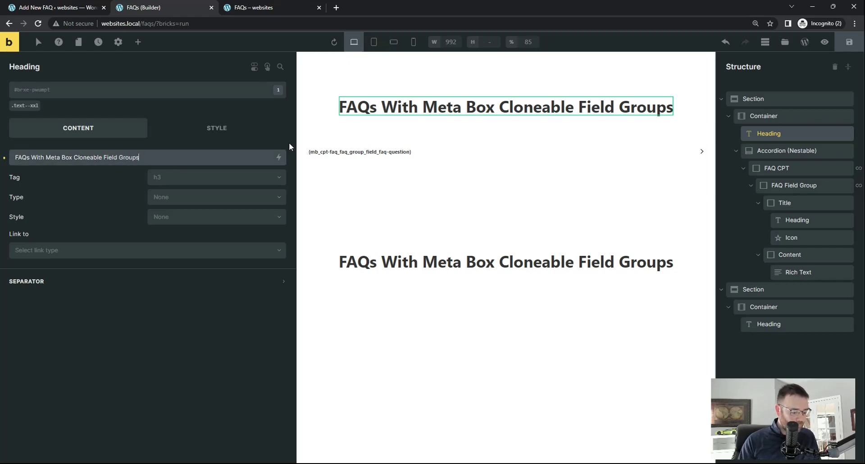
{"action": "type", "text": "Accordion"}
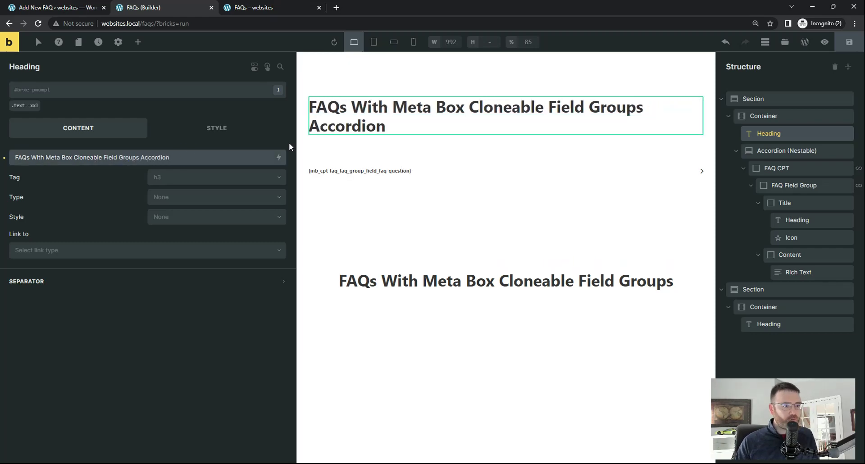
Change the second section's heading to "FAQs With Meta Box Cloneable Field Groups Plain" and save the page.
{"action": "left_click", "coordinate": [539, 277]}
{"action": "left_click", "coordinate": [158, 160]}
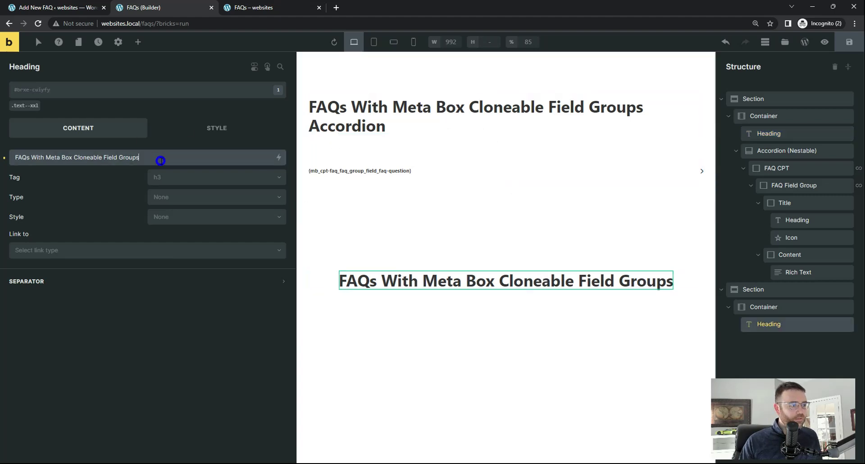
{"action": "type", "text": "Plain"}
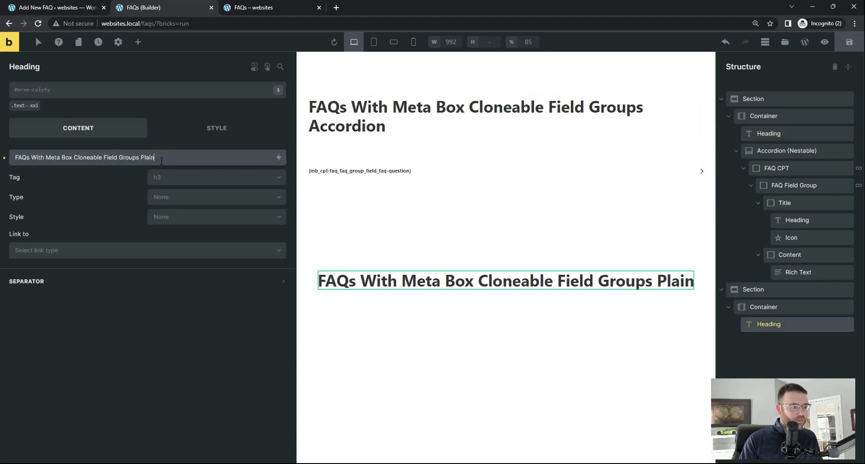
{"action": "left_click", "coordinate": [849, 42]}
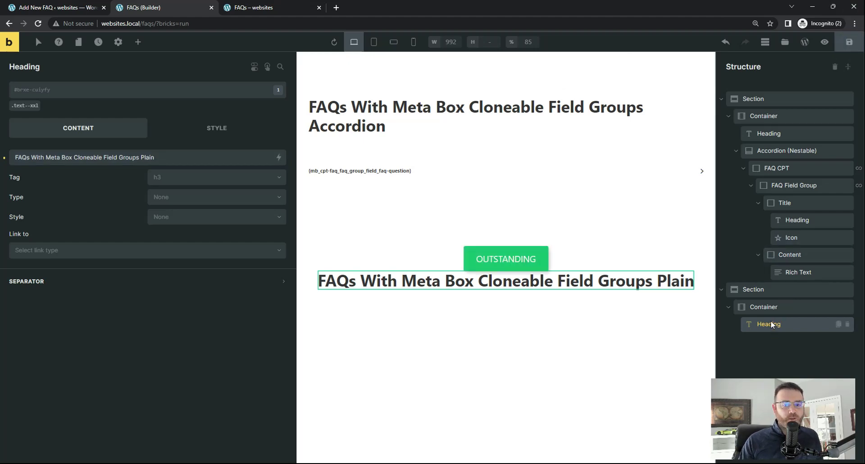
Add a container below the heading in the second section and name it FAQ CPT.
{"action": "left_click", "coordinate": [137, 43]}
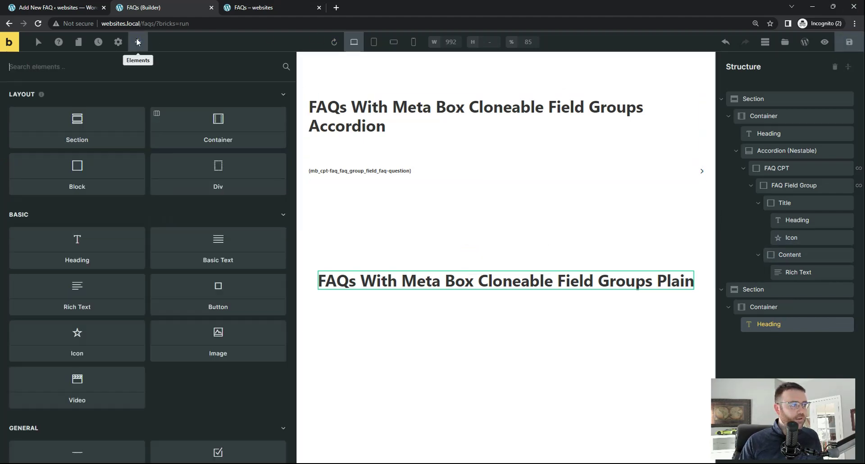
{"action": "left_click", "coordinate": [223, 118]}
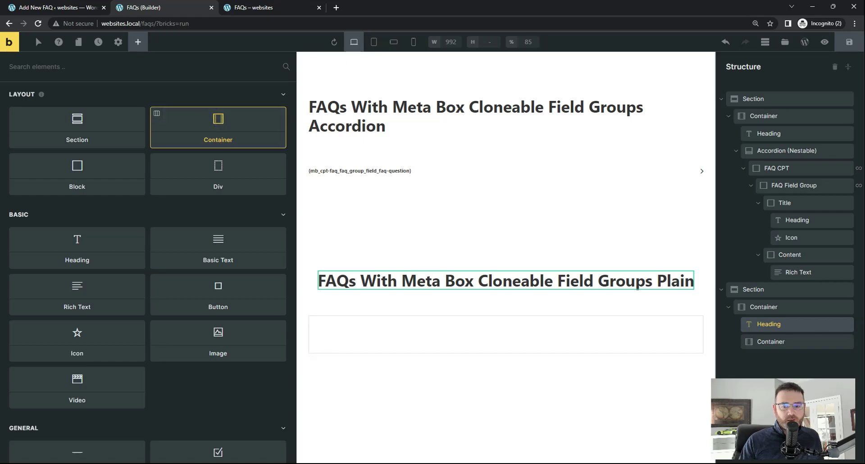
{"action": "left_click", "coordinate": [771, 341]}
{"action": "double_click", "coordinate": [771, 341]}
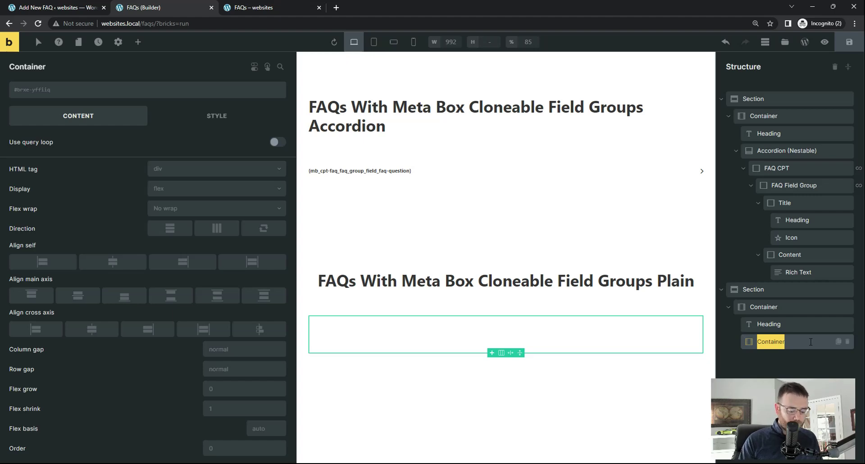
{"action": "type", "text": "F"}
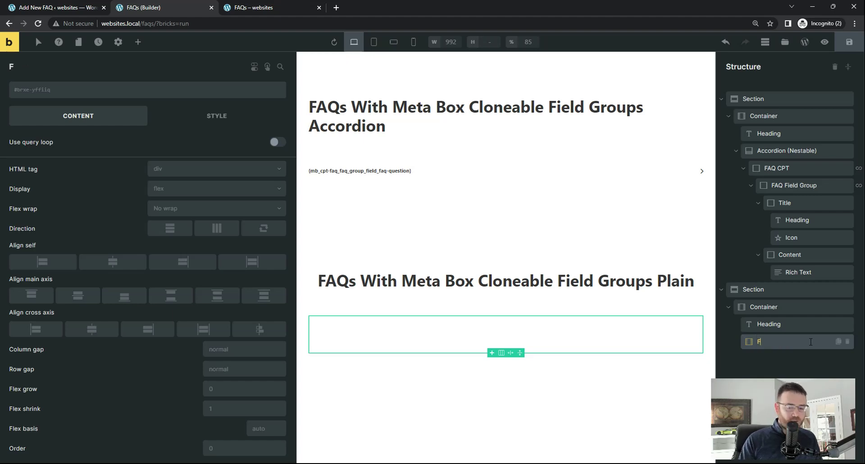
{"action": "type", "text": "AQ CPT"}
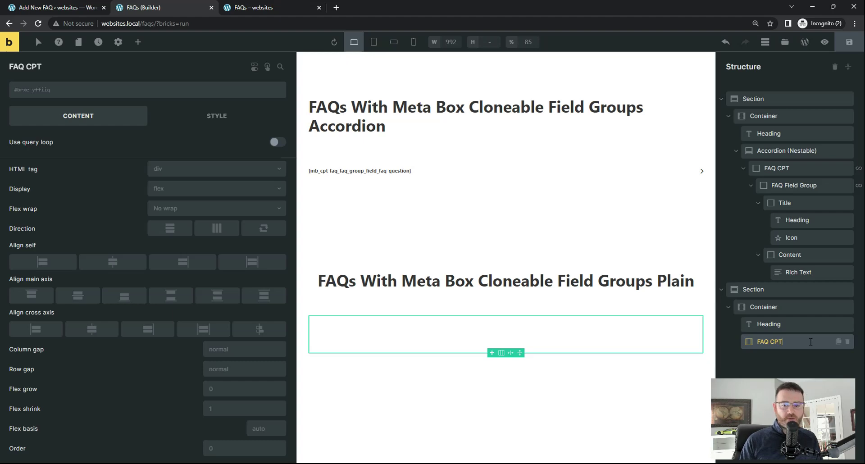
{"action": "key", "text": "Return"}
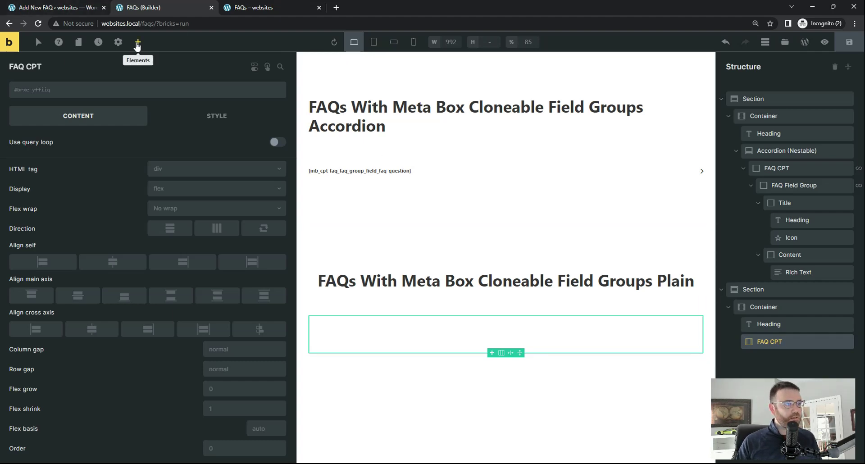
Add a block inside the second section's FAQ CPT container and name it FAQ Field Group.
{"action": "left_click", "coordinate": [137, 41]}
{"action": "type", "text": "block"}
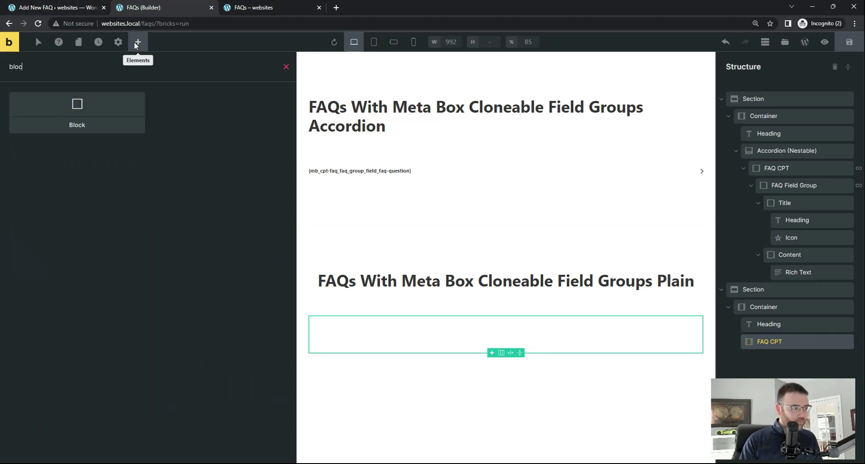
{"action": "left_click", "coordinate": [101, 112]}
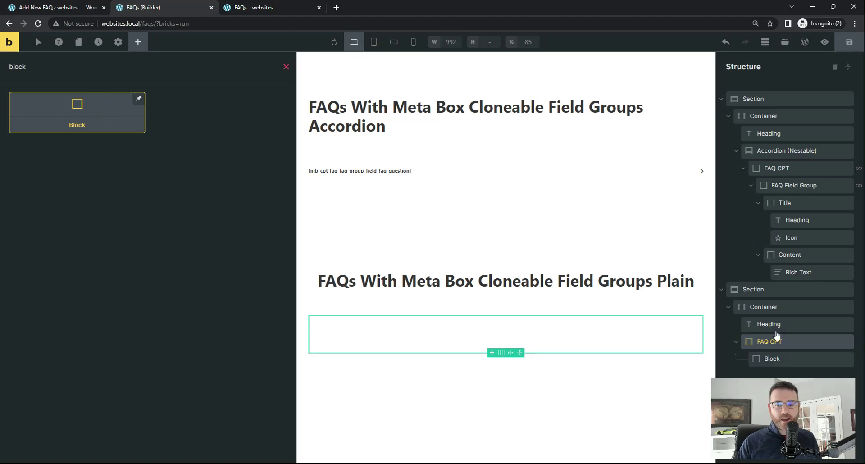
{"action": "left_click", "coordinate": [772, 359]}
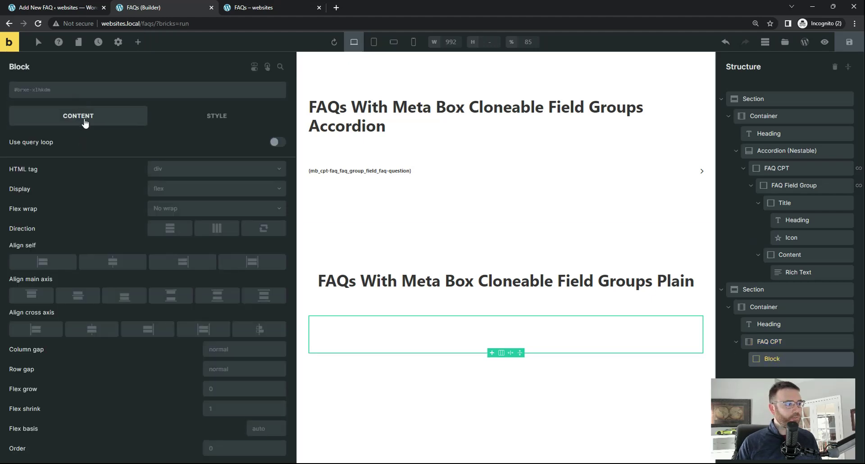
{"action": "double_click", "coordinate": [771, 359]}
{"action": "type", "text": "F"}
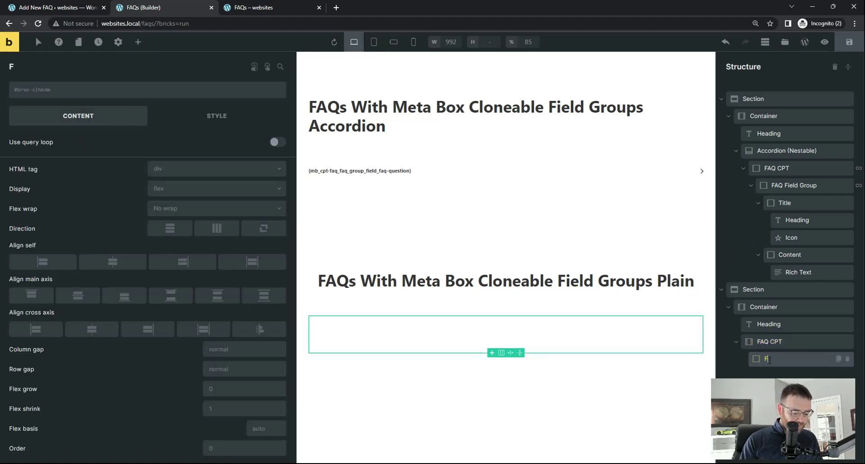
{"action": "type", "text": "AQ"}
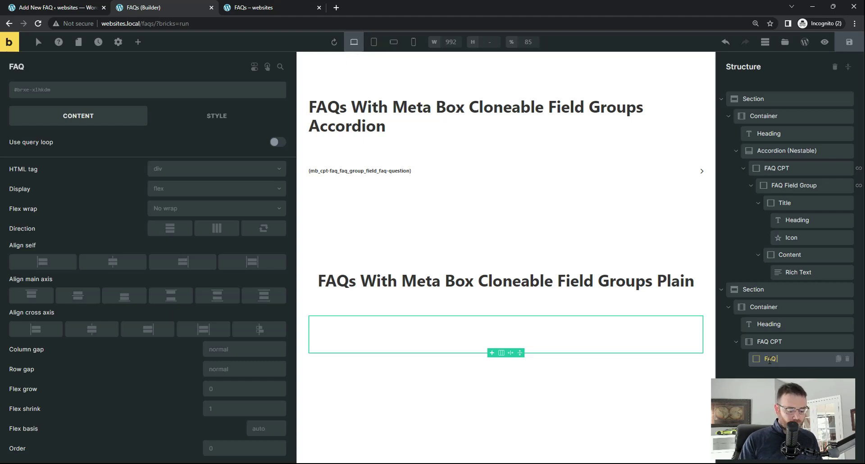
{"action": "type", "text": " F"}
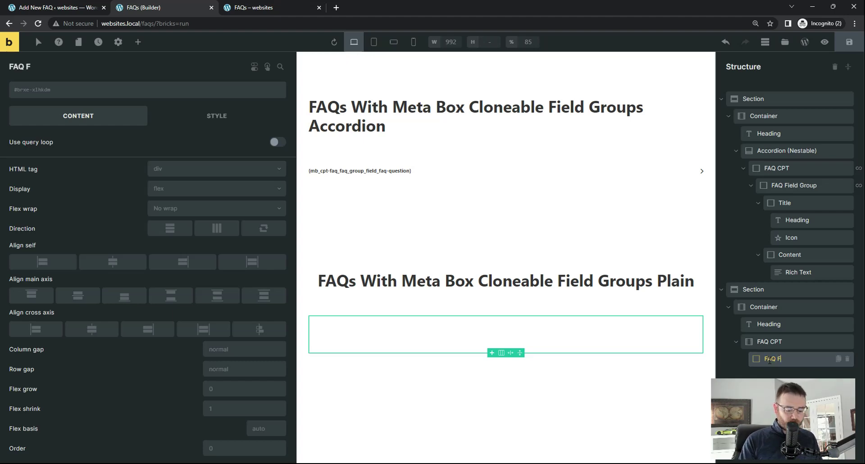
{"action": "type", "text": "ield"}
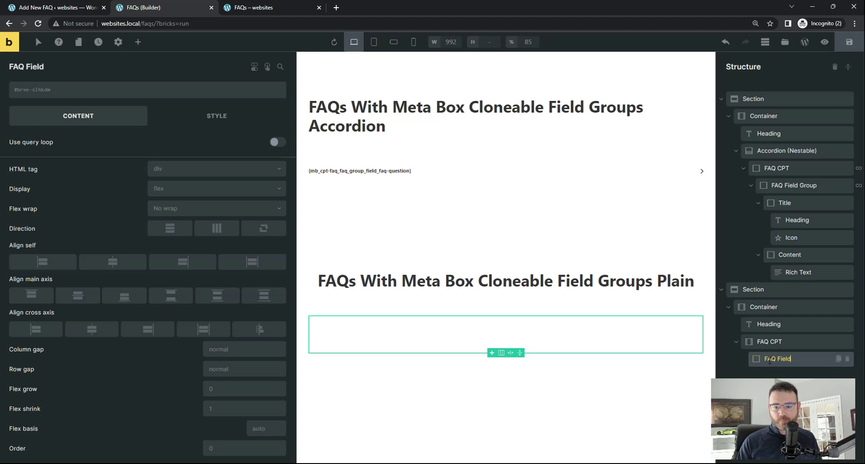
{"action": "type", "text": " Group"}
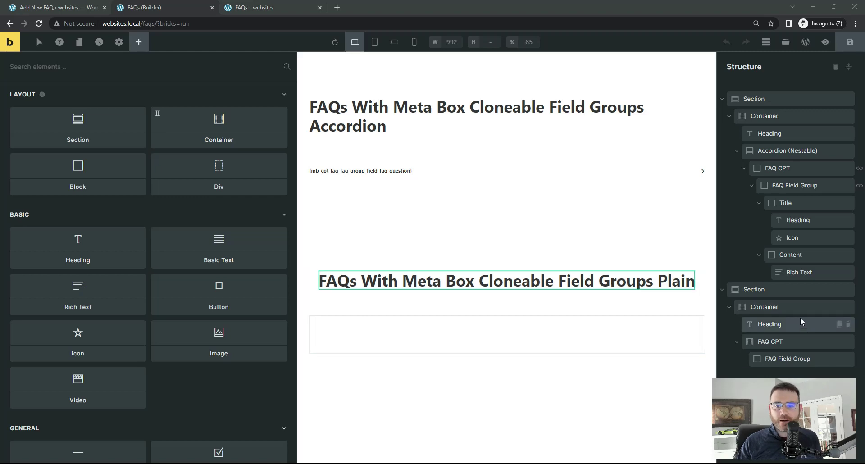
Enable a query loop on the second section's FAQ CPT container with post type FAQs, and save the page.
{"action": "left_click", "coordinate": [789, 340]}
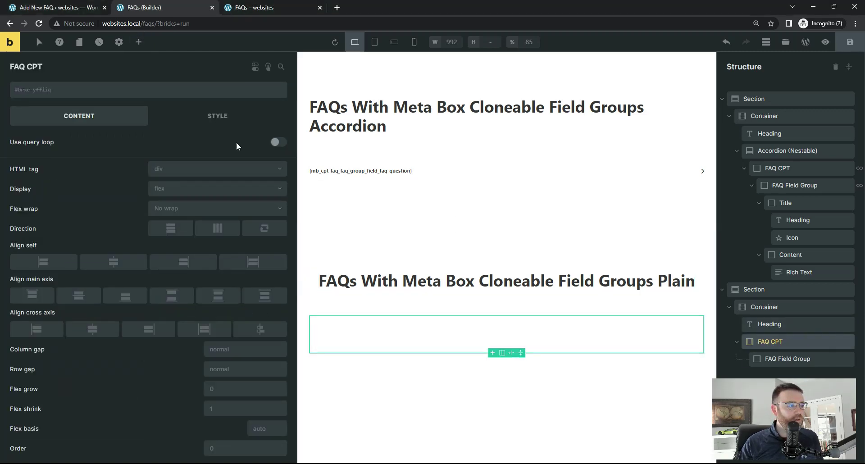
{"action": "left_click", "coordinate": [278, 142]}
{"action": "left_click", "coordinate": [280, 158]}
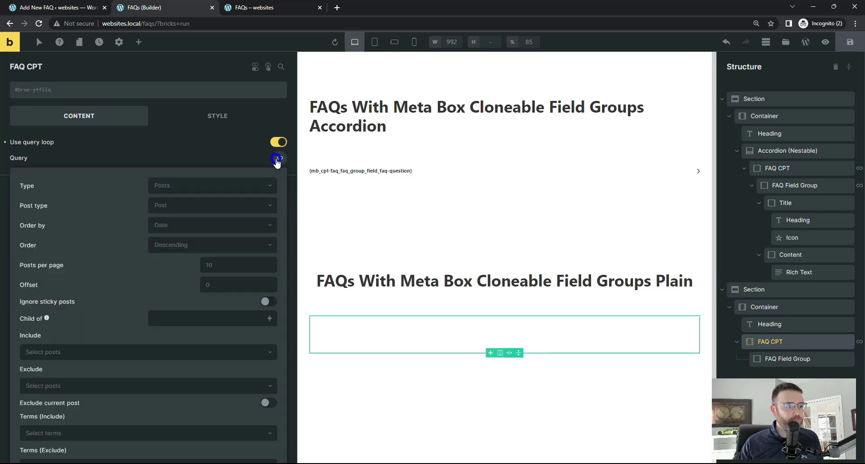
{"action": "scroll", "coordinate": [150, 193], "scroll_direction": "down", "scroll_amount": 1}
{"action": "scroll", "coordinate": [178, 194], "scroll_direction": "up", "scroll_amount": 1}
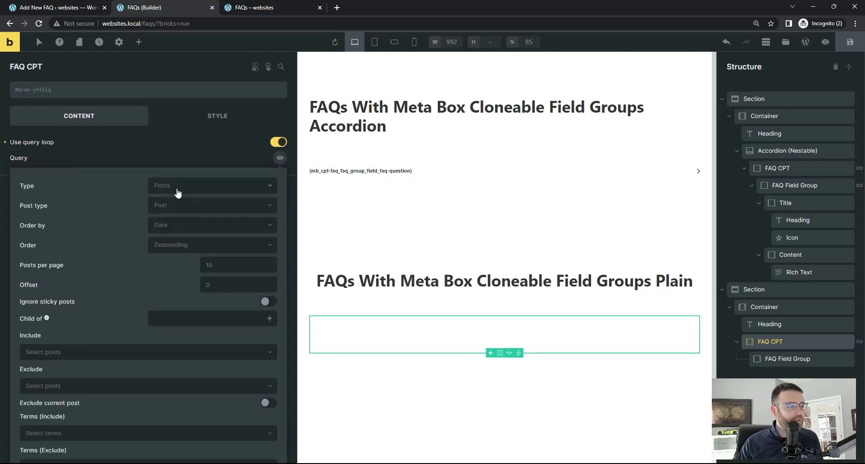
{"action": "left_click", "coordinate": [159, 205]}
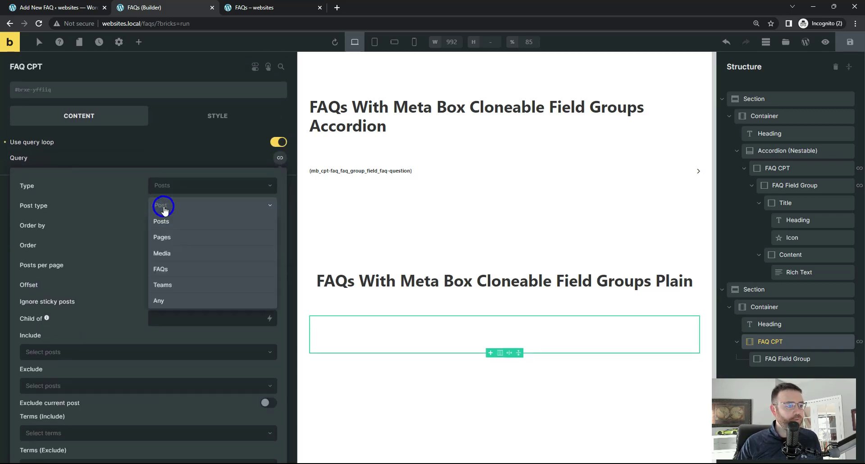
{"action": "left_click", "coordinate": [201, 271]}
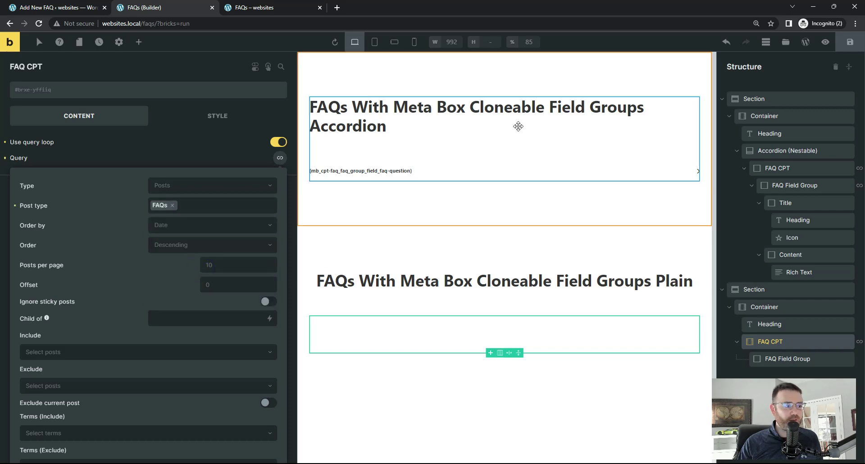
{"action": "left_click", "coordinate": [851, 47]}
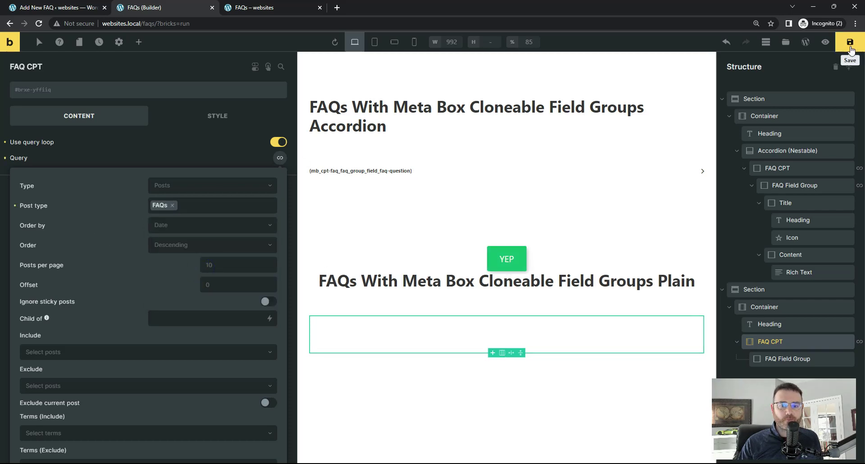
Enable a query loop on the second section's FAQ Field Group block with type MB Group: FAQ Group Field.
{"action": "left_click", "coordinate": [777, 361]}
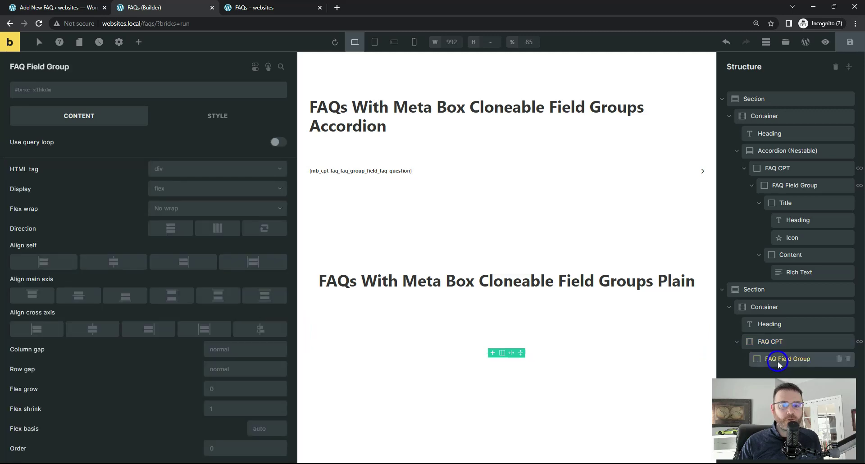
{"action": "left_click", "coordinate": [278, 142]}
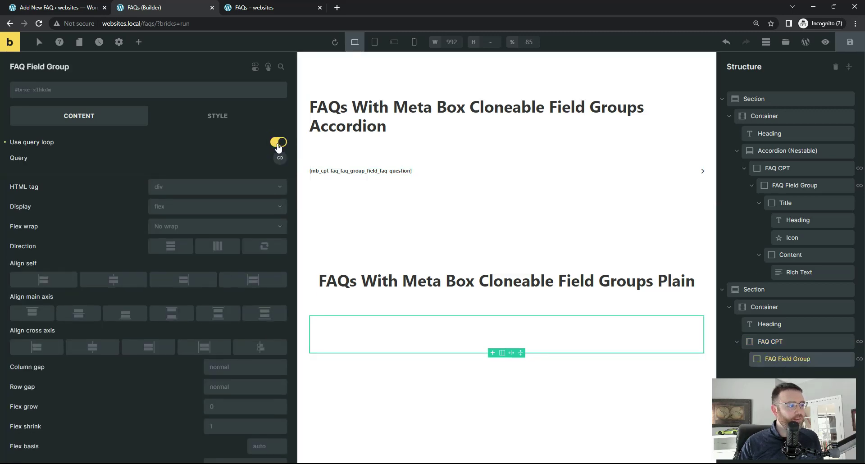
{"action": "left_click", "coordinate": [279, 158]}
{"action": "left_click", "coordinate": [204, 185]}
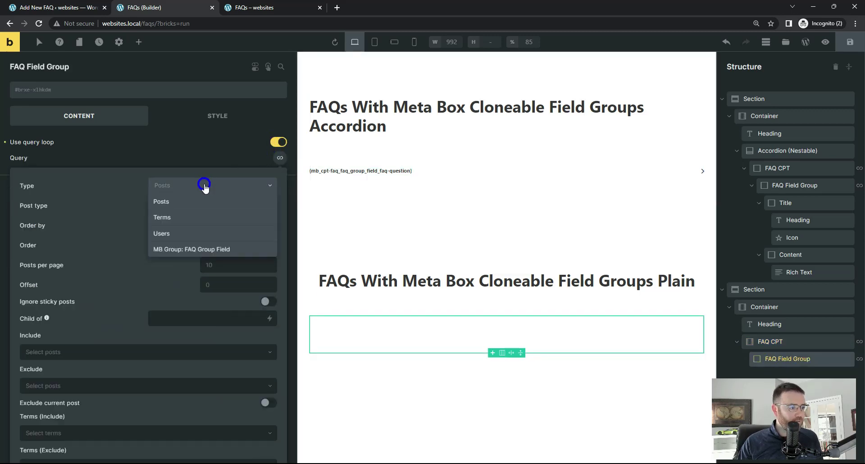
{"action": "left_click", "coordinate": [166, 249]}
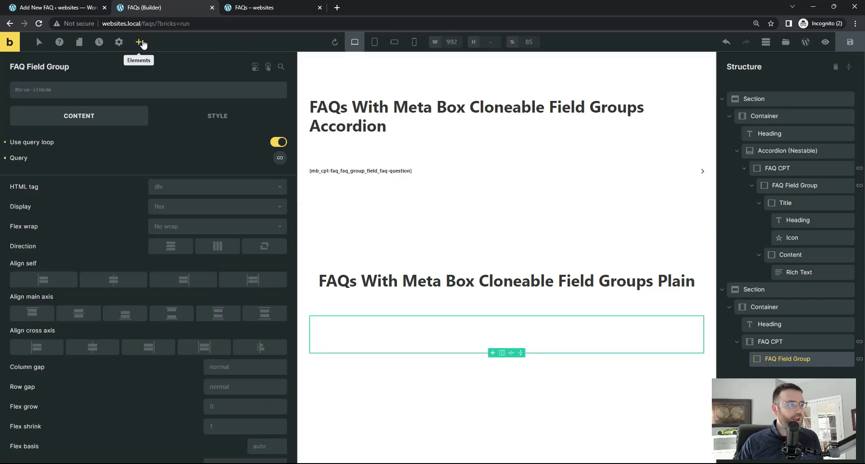
Add a block inside the second section's FAQ Field Group and insert a Heading element in it.
{"action": "left_click", "coordinate": [139, 42]}
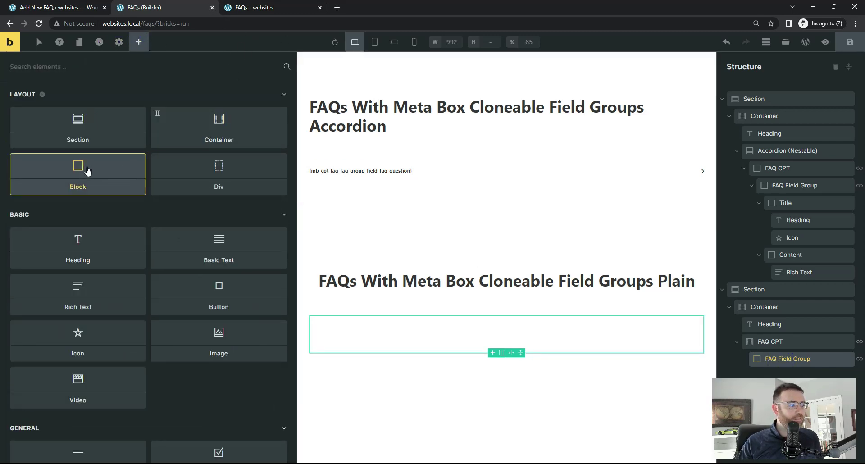
{"action": "left_click", "coordinate": [88, 169]}
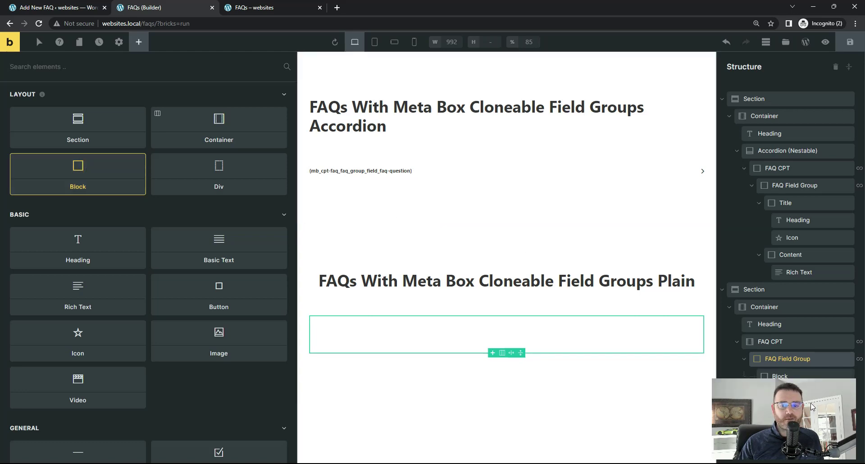
{"action": "left_click", "coordinate": [780, 376]}
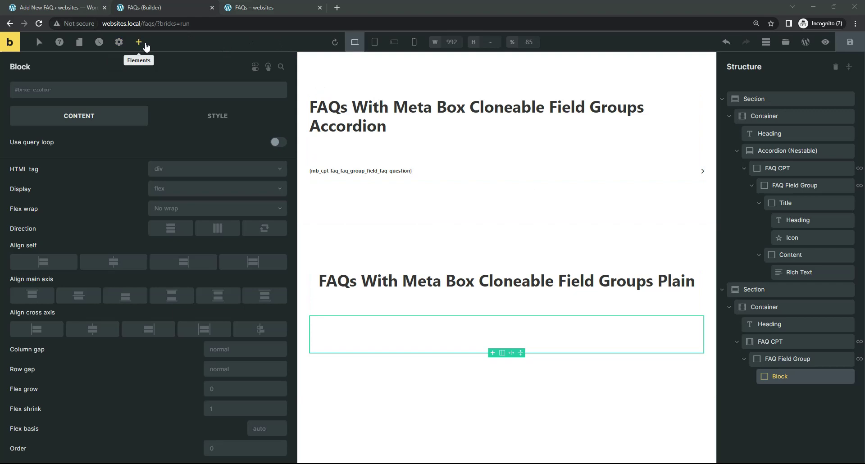
{"action": "left_click", "coordinate": [139, 43]}
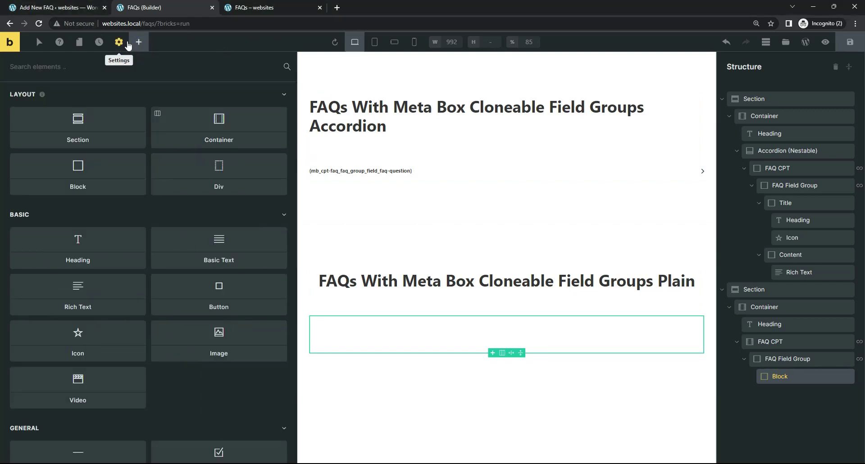
{"action": "type", "text": "h"}
{"action": "left_click", "coordinate": [87, 113]}
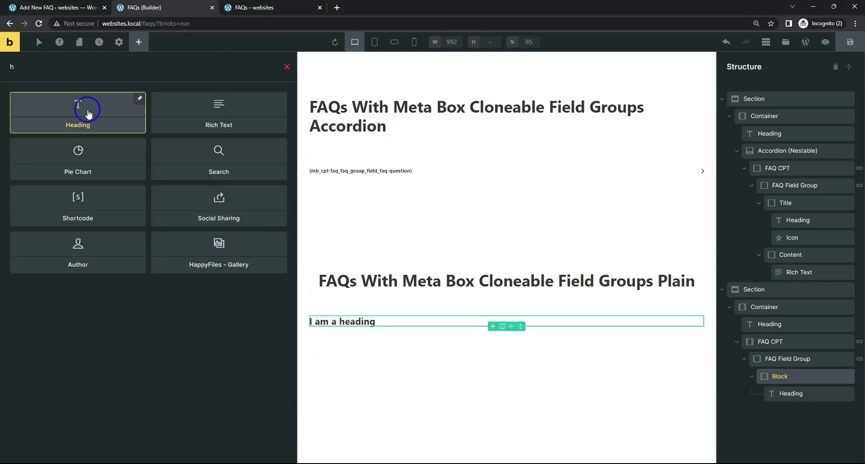
Add a Basic Text element below the heading in the new block.
{"action": "left_click", "coordinate": [784, 378]}
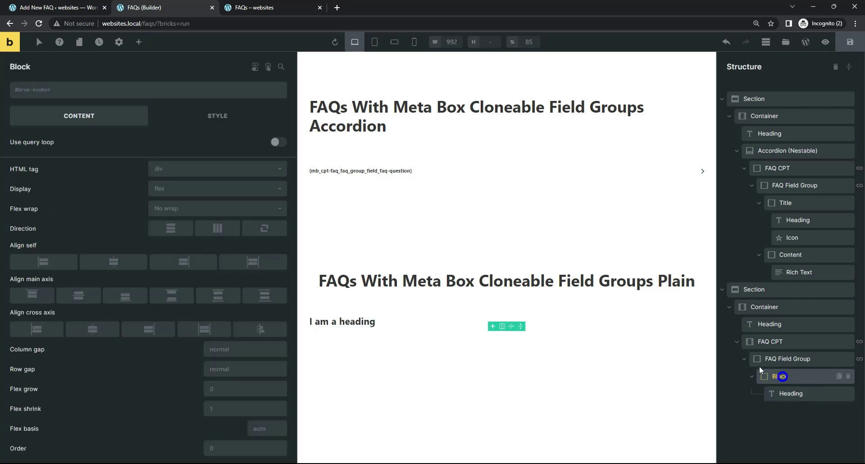
{"action": "left_click", "coordinate": [140, 45]}
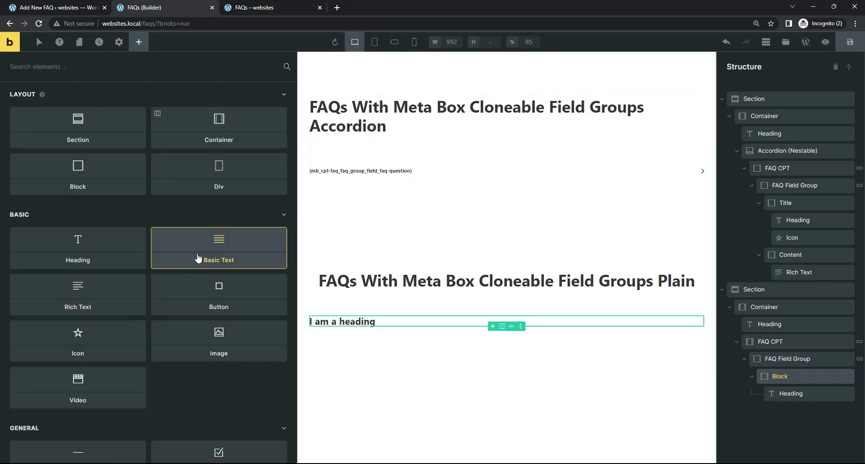
{"action": "left_click", "coordinate": [216, 248]}
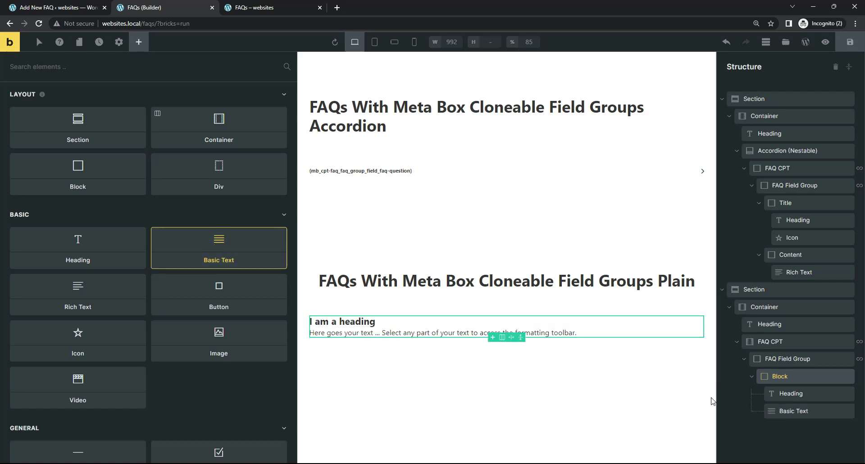
Replace the new block's heading text with the dynamic data tag Question (FAQ Group Field).
{"action": "left_click", "coordinate": [806, 396]}
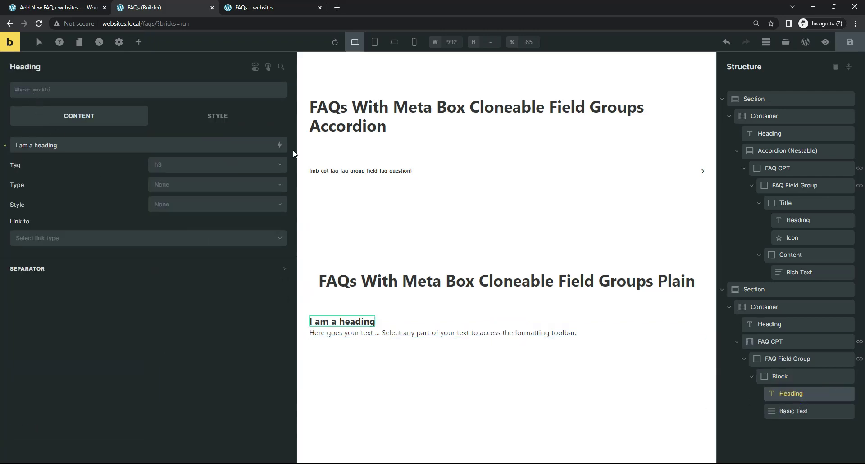
{"action": "left_click_drag", "start_coordinate": [274, 145], "coordinate": [16, 145]}
{"action": "key", "text": "BackSpace"}
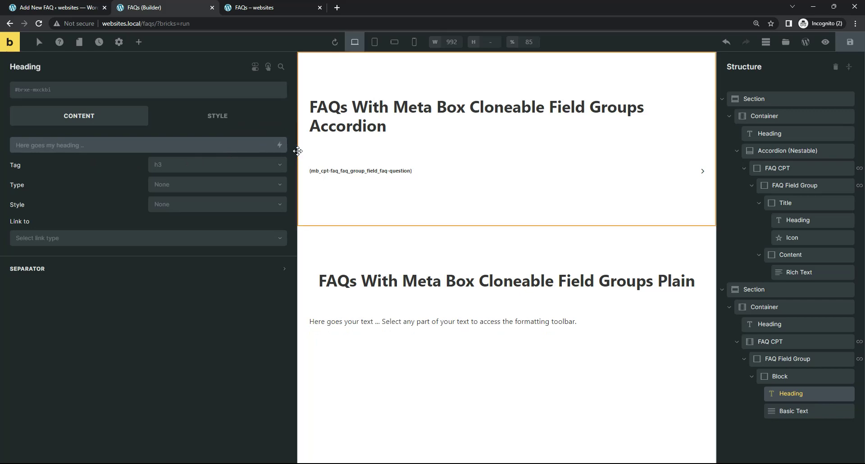
{"action": "left_click", "coordinate": [279, 145]}
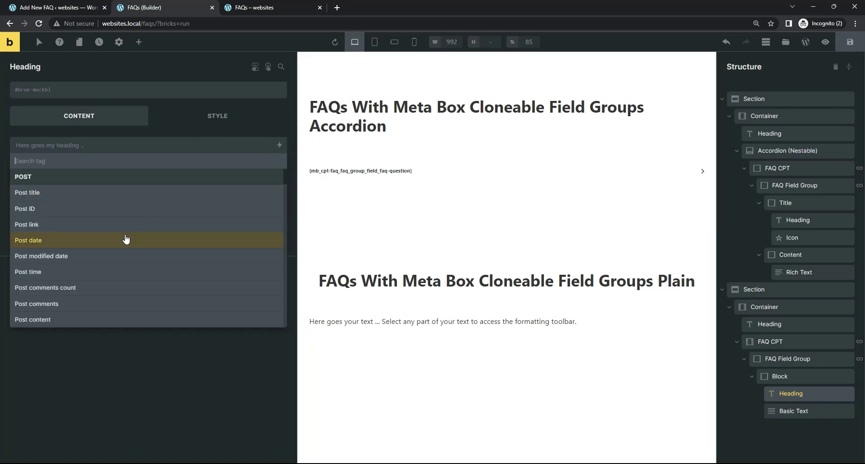
{"action": "type", "text": "ques"}
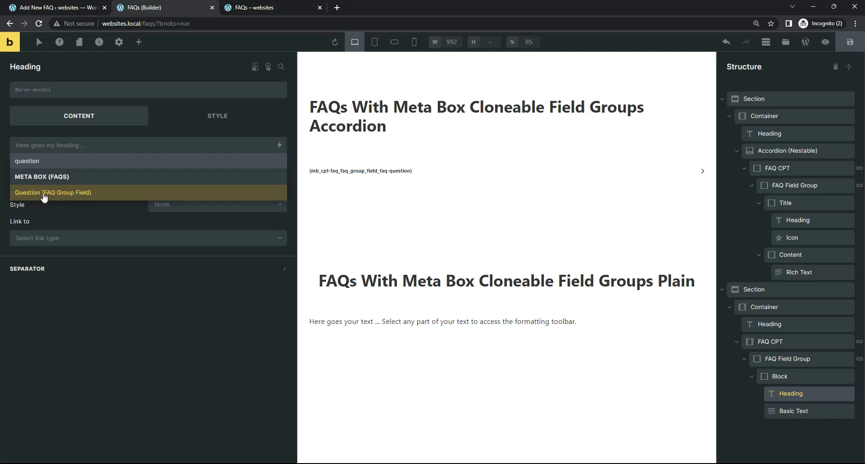
{"action": "type", "text": "tion"}
{"action": "left_click", "coordinate": [43, 193]}
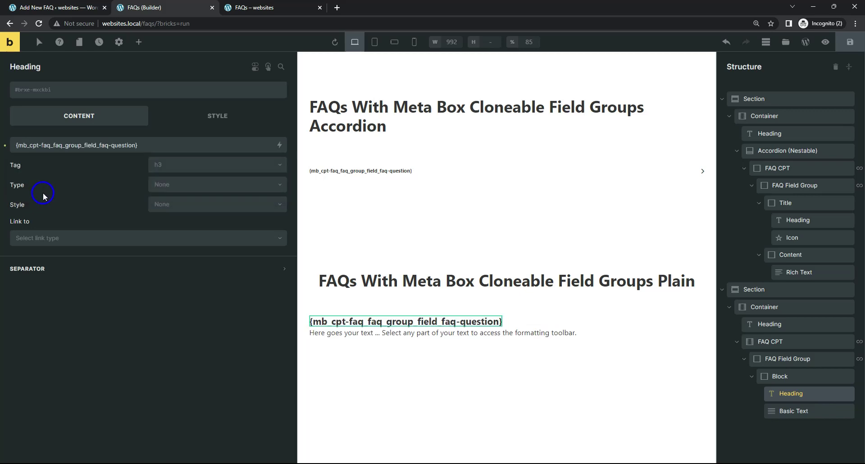
Replace the Basic Text content with the dynamic data tag Answer (FAQ Group Field) and save the page.
{"action": "left_click", "coordinate": [788, 410]}
{"action": "left_click", "coordinate": [61, 197]}
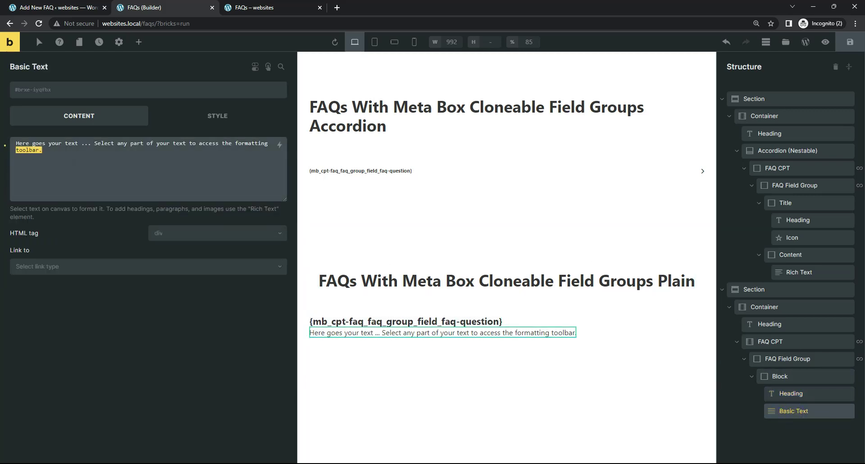
{"action": "key", "text": "ctrl+a"}
{"action": "key", "text": "BackSpace"}
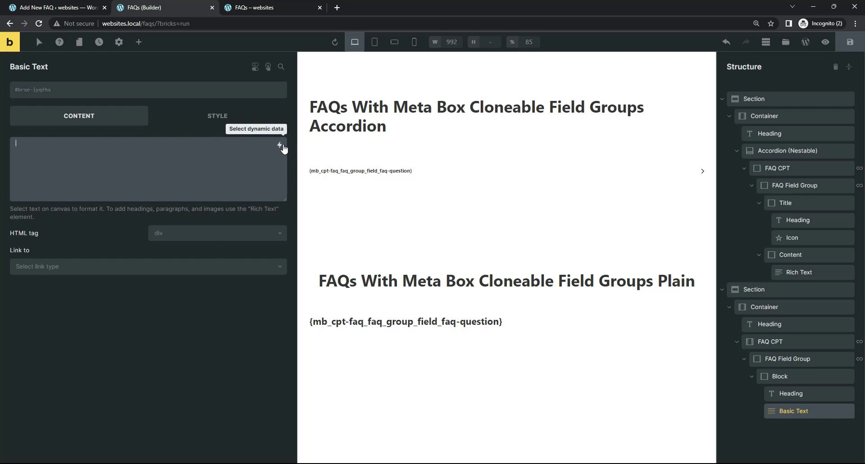
{"action": "left_click", "coordinate": [279, 144]}
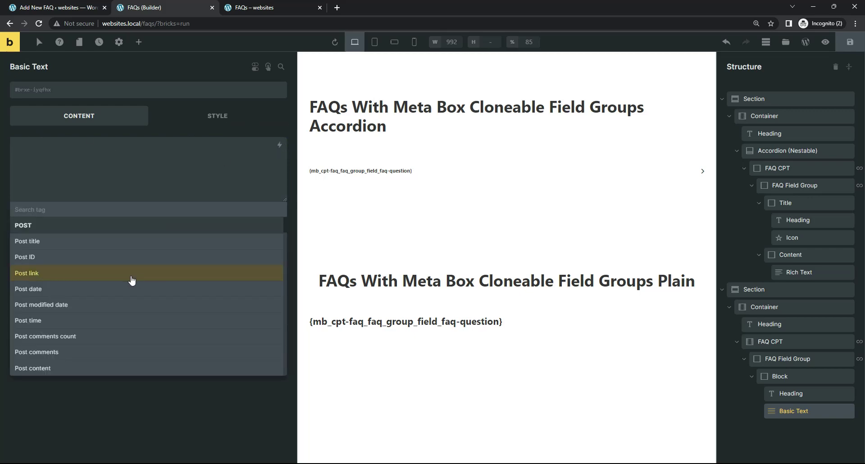
{"action": "scroll", "coordinate": [131, 280], "scroll_direction": "down", "scroll_amount": 1}
{"action": "type", "text": "ans"}
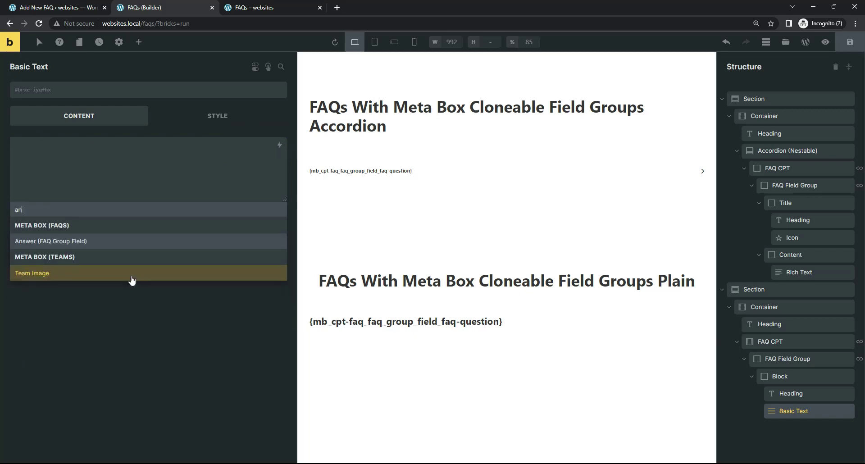
{"action": "left_click", "coordinate": [64, 247]}
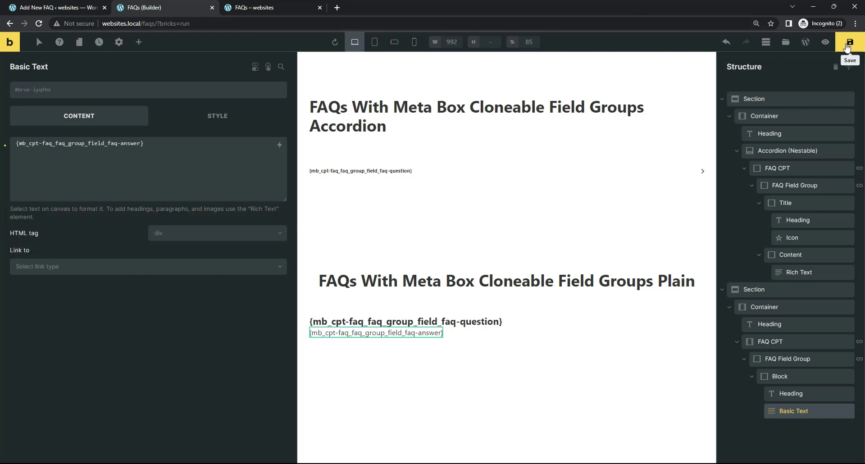
{"action": "left_click", "coordinate": [847, 47]}
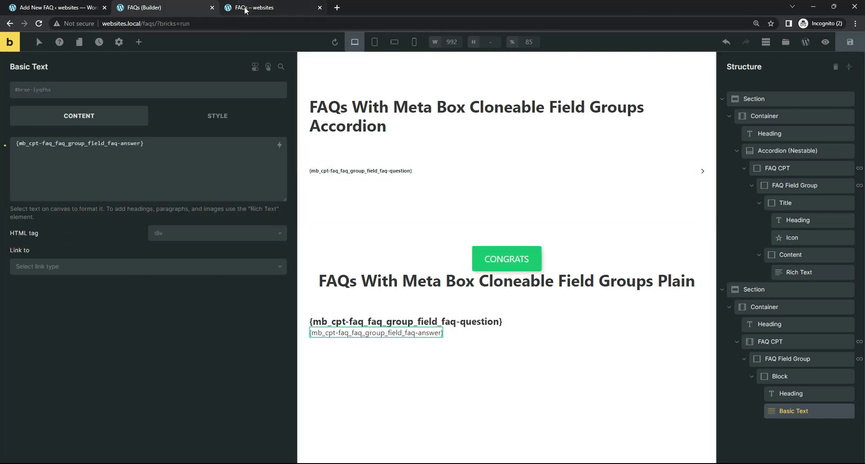
Reload the live FAQs page and examine the questions and answers in the plain and accordion sections.
{"action": "left_click", "coordinate": [245, 8]}
{"action": "left_click", "coordinate": [40, 24]}
{"action": "scroll", "coordinate": [515, 203], "scroll_direction": "down", "scroll_amount": 4}
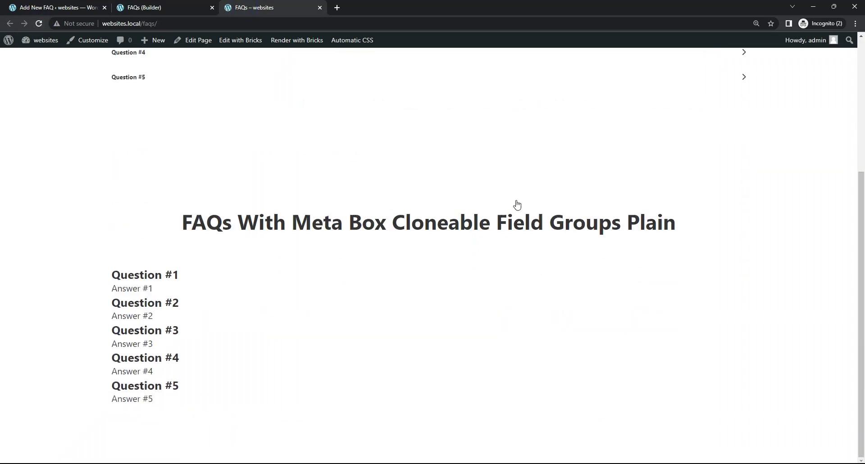
{"action": "left_click_drag", "start_coordinate": [114, 275], "coordinate": [239, 277]}
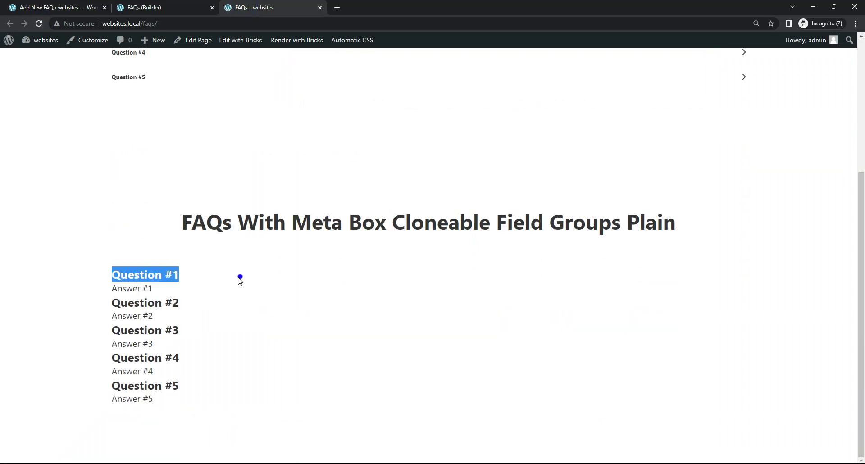
{"action": "left_click", "coordinate": [176, 288]}
{"action": "left_click", "coordinate": [121, 289]}
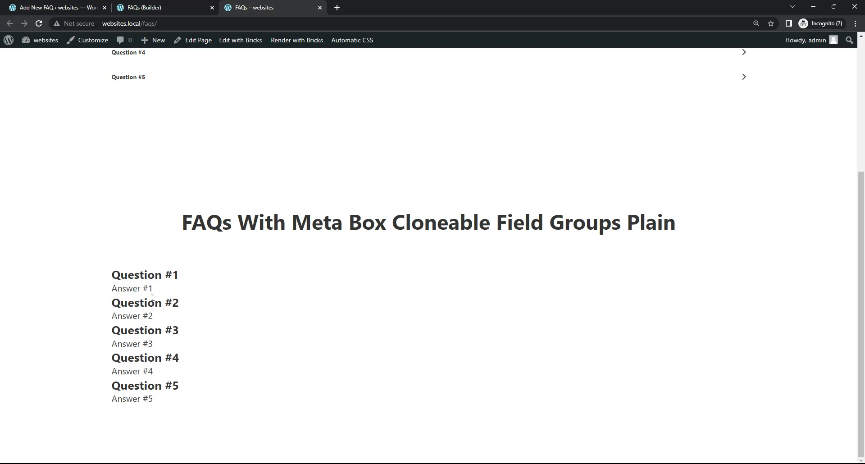
{"action": "scroll", "coordinate": [135, 275], "scroll_direction": "up", "scroll_amount": 4}
{"action": "left_click", "coordinate": [192, 157]}
{"action": "left_click", "coordinate": [192, 156]}
{"action": "scroll", "coordinate": [189, 157], "scroll_direction": "down", "scroll_amount": 4}
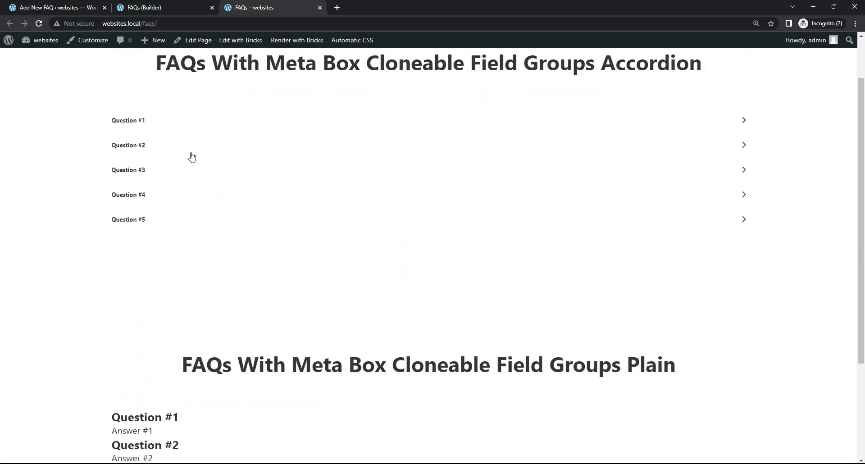
In the builder, apply the gap--m class to the block holding the question and answer, save, and view the live FAQs page.
{"action": "left_click", "coordinate": [142, 9]}
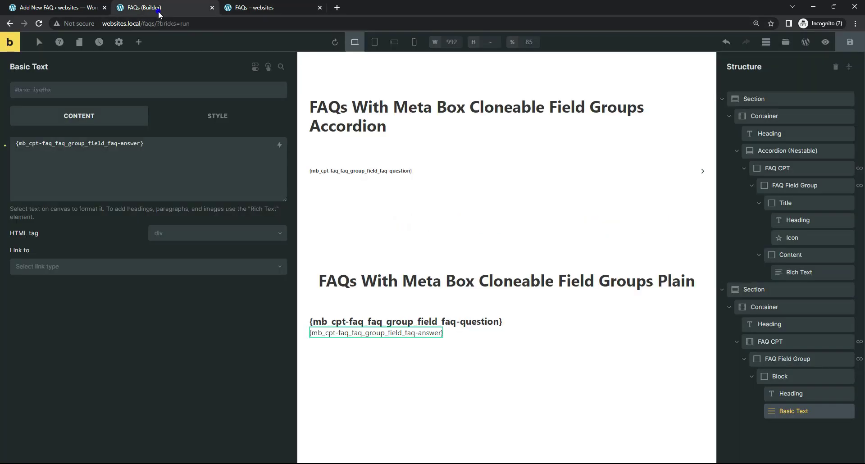
{"action": "left_click", "coordinate": [775, 346]}
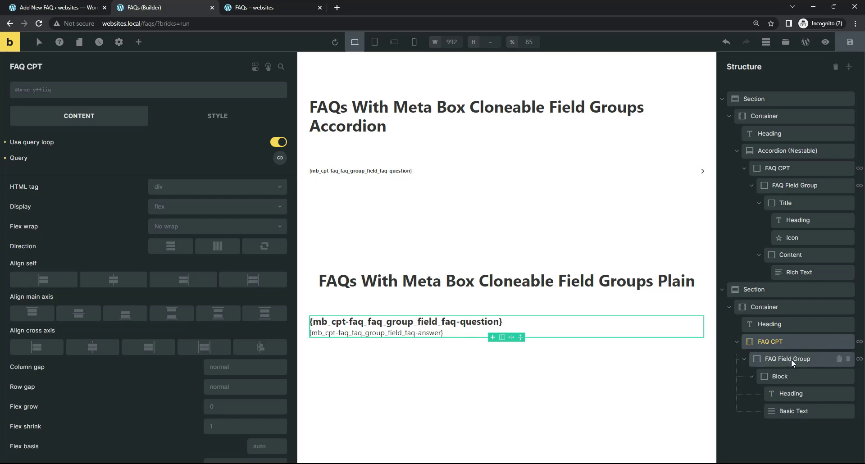
{"action": "left_click", "coordinate": [776, 377]}
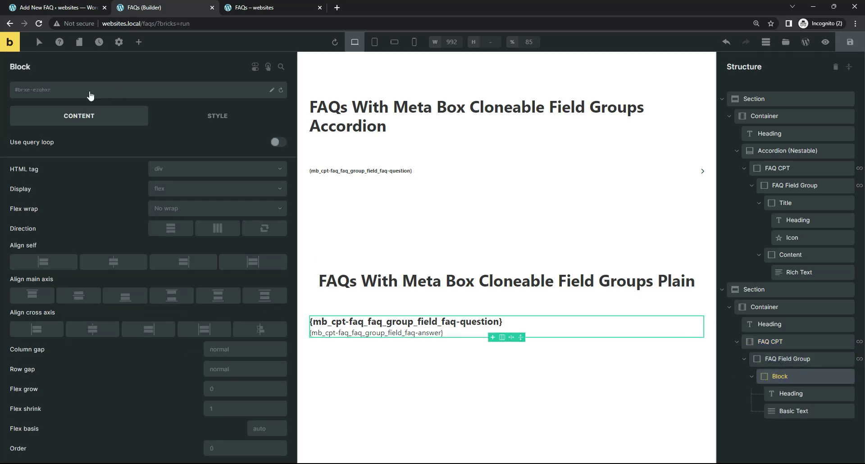
{"action": "left_click", "coordinate": [94, 89]}
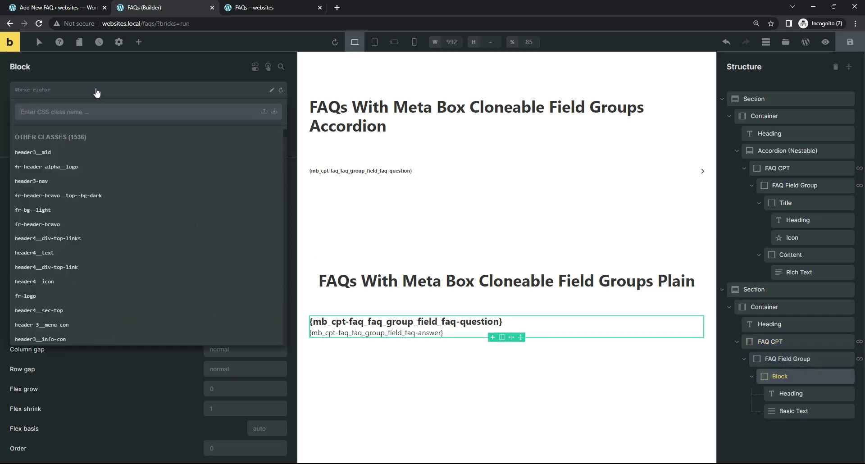
{"action": "type", "text": "gap"}
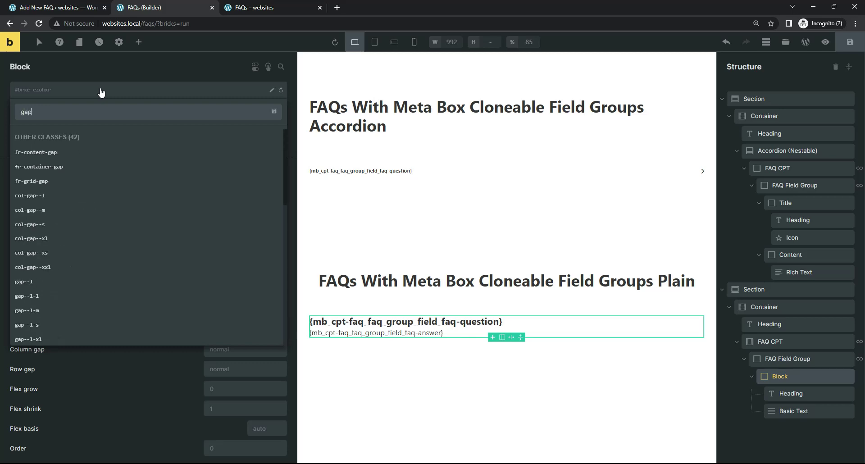
{"action": "type", "text": "--m"}
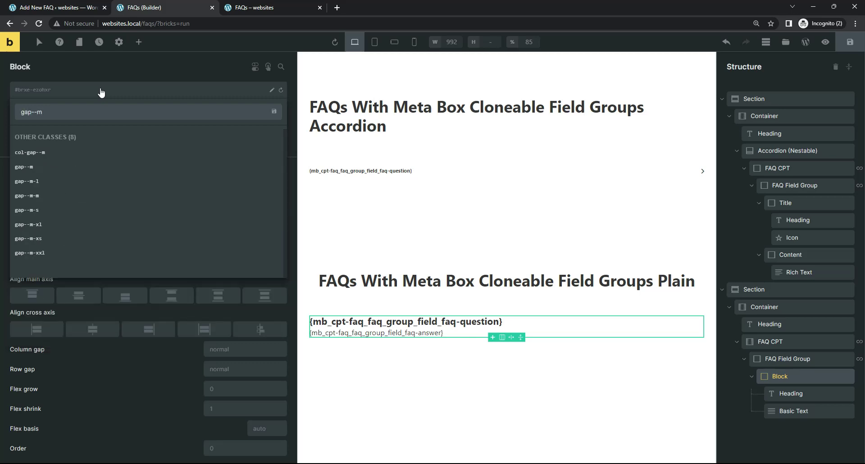
{"action": "key", "text": "Return"}
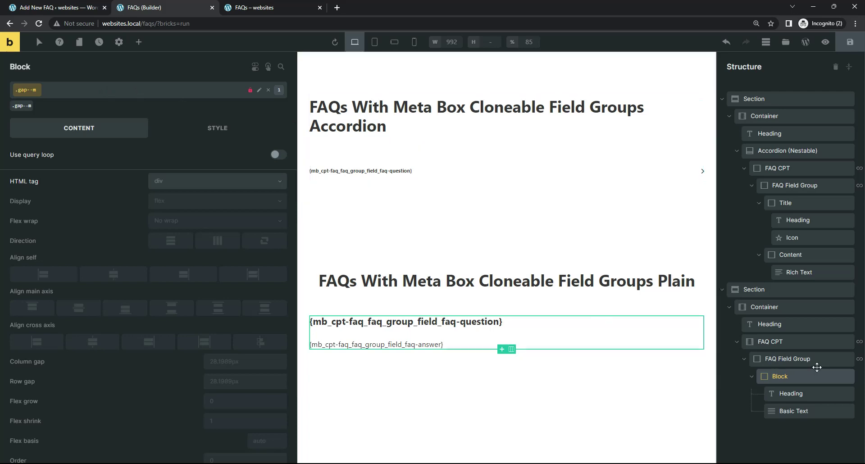
{"action": "left_click", "coordinate": [849, 42]}
{"action": "left_click", "coordinate": [278, 10]}
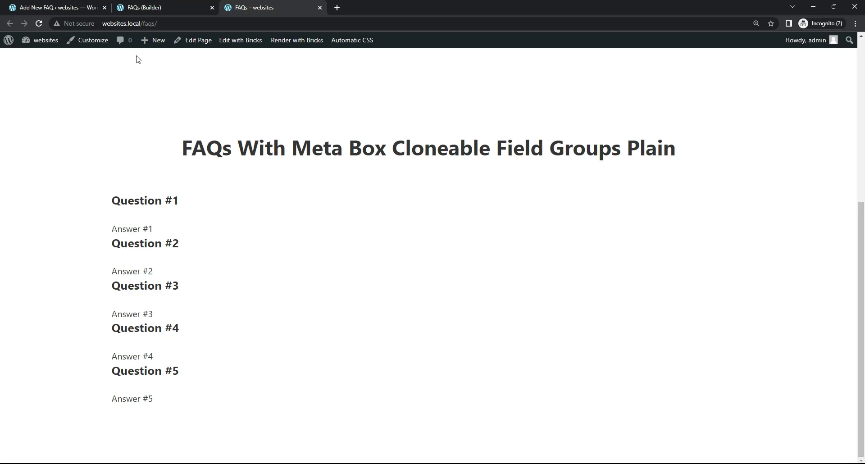
In the builder, apply the margin-bottom--m class to the plain section's Basic Text answer and save the page.
{"action": "left_click", "coordinate": [170, 8]}
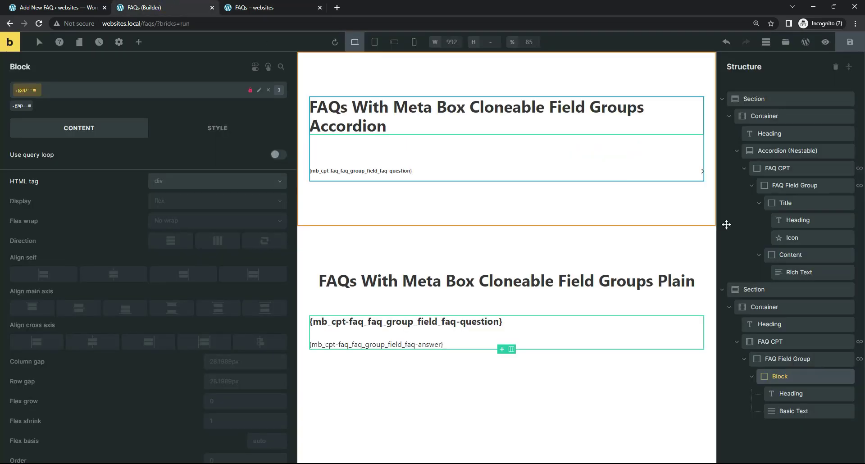
{"action": "left_click", "coordinate": [801, 399]}
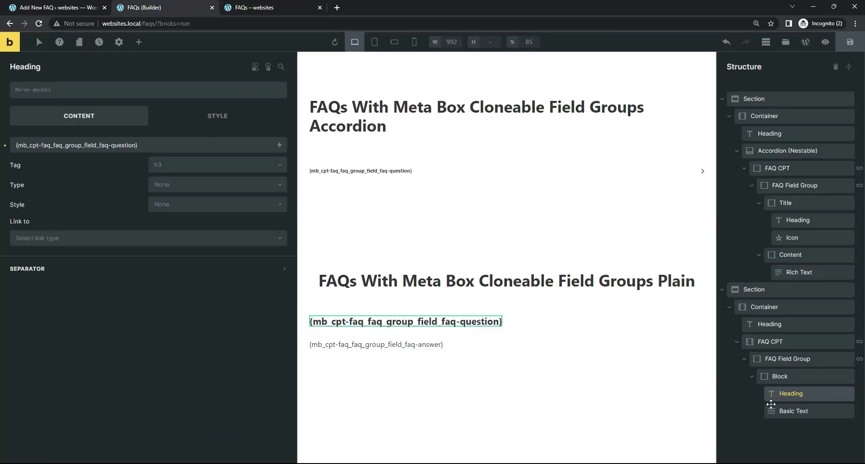
{"action": "left_click", "coordinate": [776, 408]}
{"action": "left_click", "coordinate": [99, 95]}
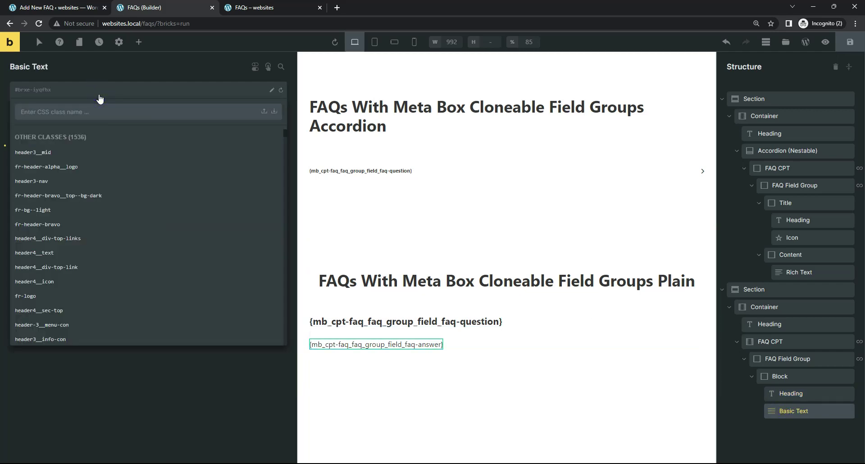
{"action": "type", "text": "margin"}
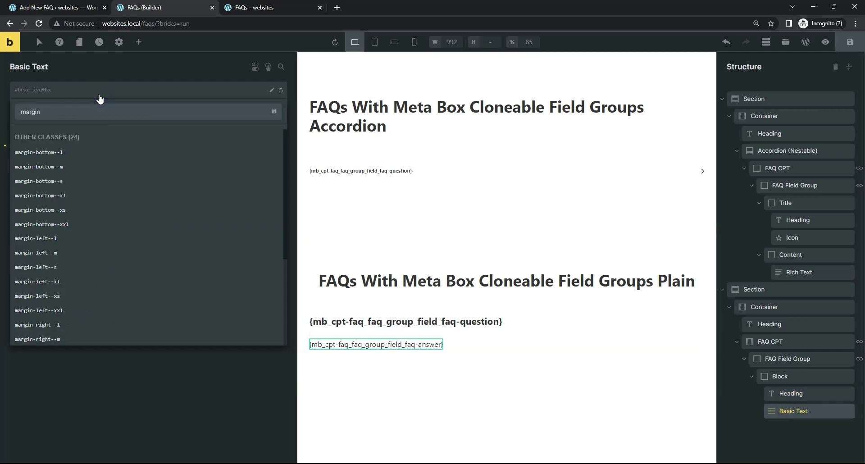
{"action": "left_click", "coordinate": [69, 167]}
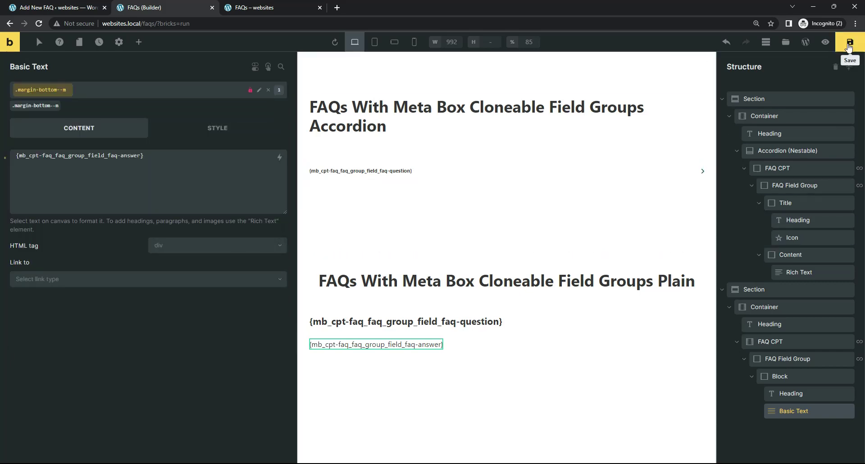
{"action": "left_click", "coordinate": [849, 45]}
Reload the live FAQs page and examine the spacing between the question-and-answer pairs in the plain section.
{"action": "left_click", "coordinate": [254, 7]}
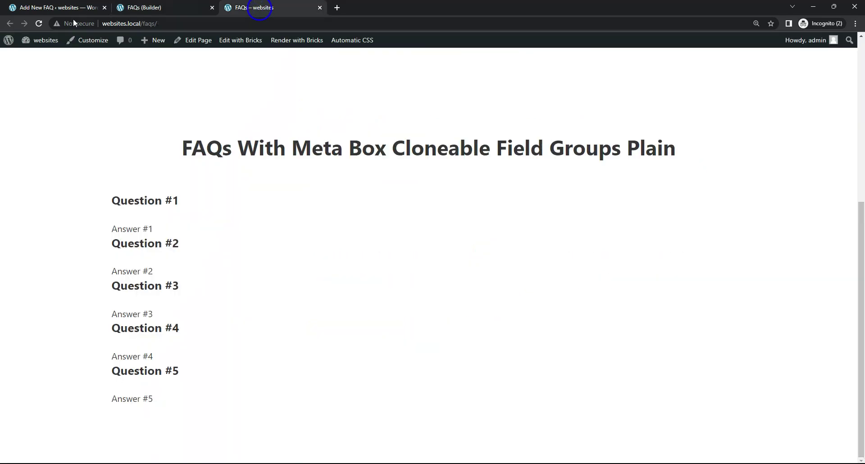
{"action": "left_click", "coordinate": [36, 25]}
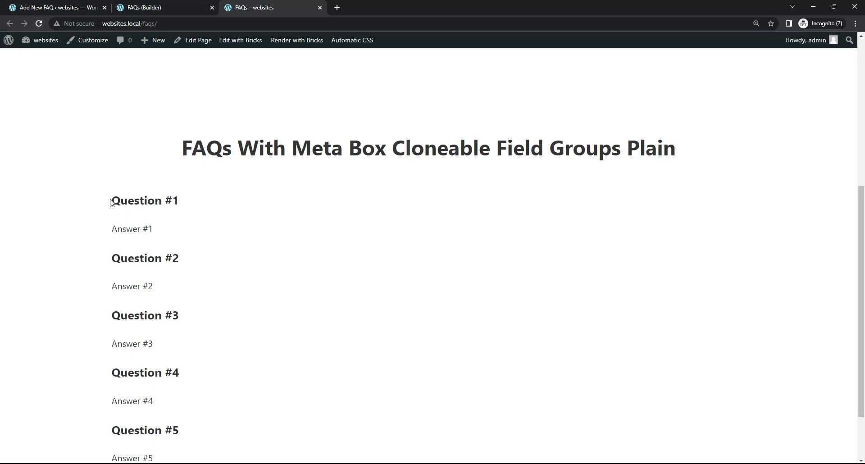
{"action": "left_click_drag", "start_coordinate": [111, 202], "coordinate": [251, 305]}
{"action": "left_click", "coordinate": [276, 239]}
{"action": "scroll", "coordinate": [278, 242], "scroll_direction": "down", "scroll_amount": 2}
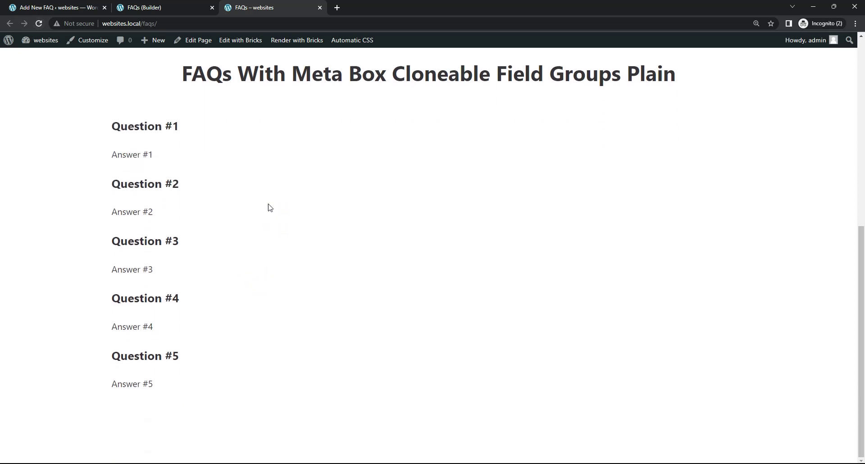
{"action": "scroll", "coordinate": [303, 166], "scroll_direction": "up", "scroll_amount": 3}
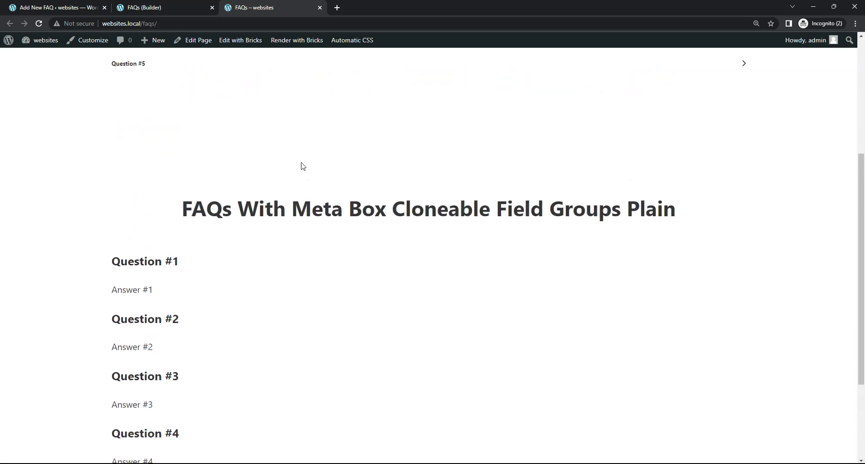
{"action": "scroll", "coordinate": [301, 170], "scroll_direction": "up", "scroll_amount": 2}
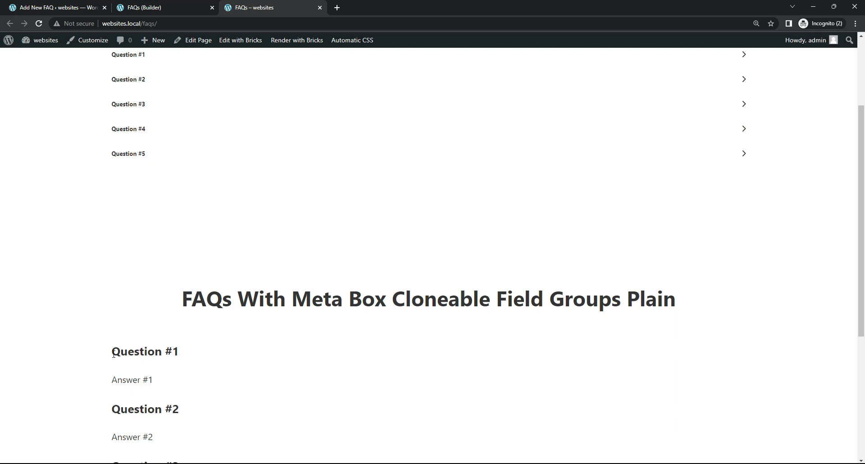
Back in the builder, review the plain section's FAQ CPT and FAQ Field Group query loop elements and save the page.
{"action": "left_click", "coordinate": [166, 7]}
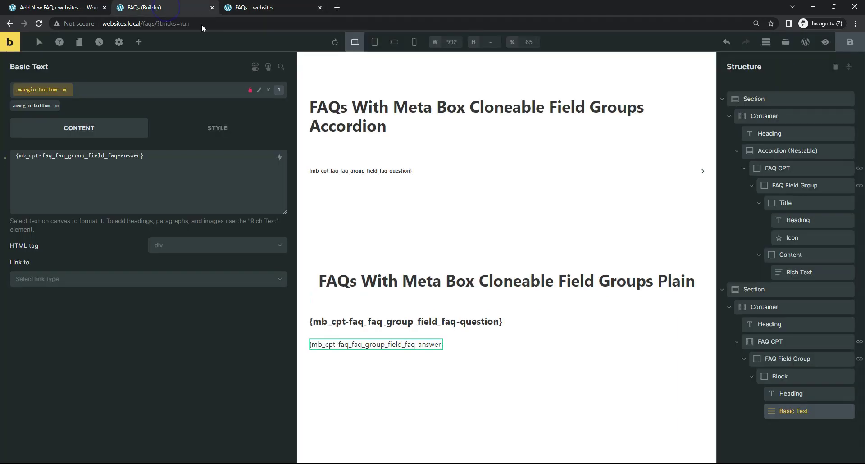
{"action": "left_click", "coordinate": [776, 345]}
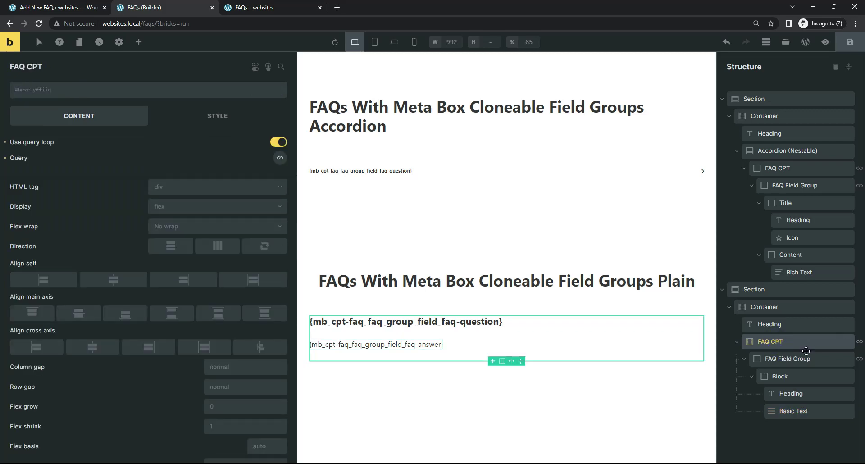
{"action": "left_click", "coordinate": [784, 360]}
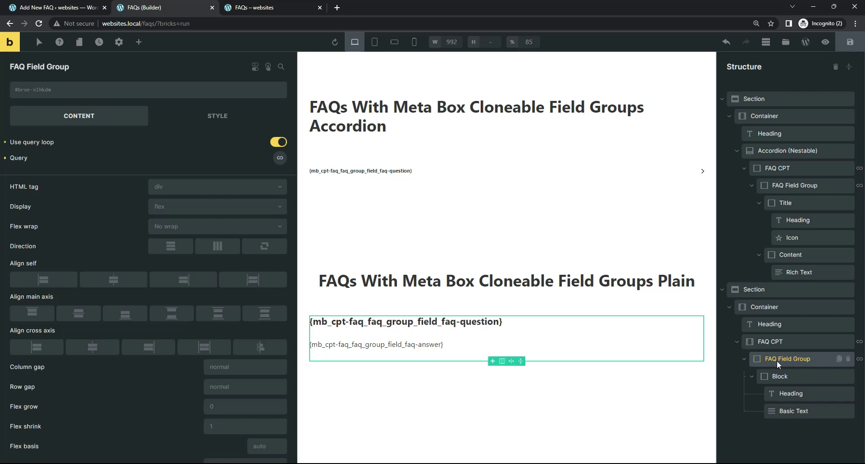
{"action": "left_click", "coordinate": [849, 42]}
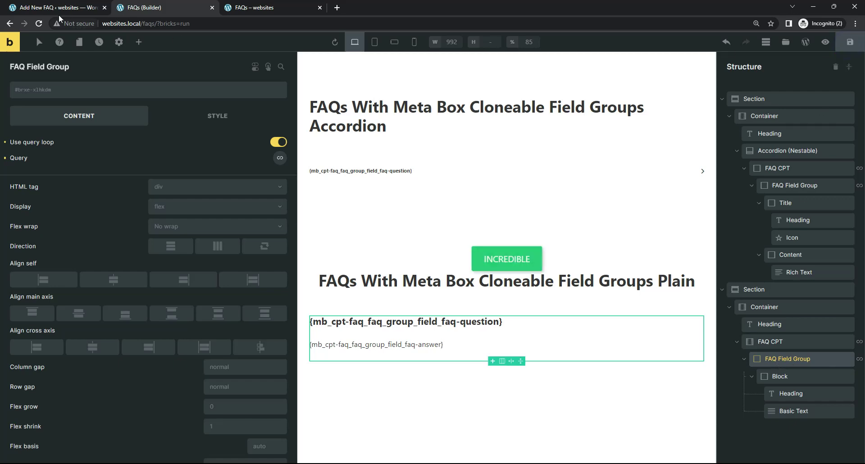
Switch to the WordPress admin, leave the General FAQs post and open the FAQ Group field group from Meta Box's custom fields.
{"action": "left_click", "coordinate": [63, 7]}
{"action": "scroll", "coordinate": [425, 189], "scroll_direction": "up", "scroll_amount": 4}
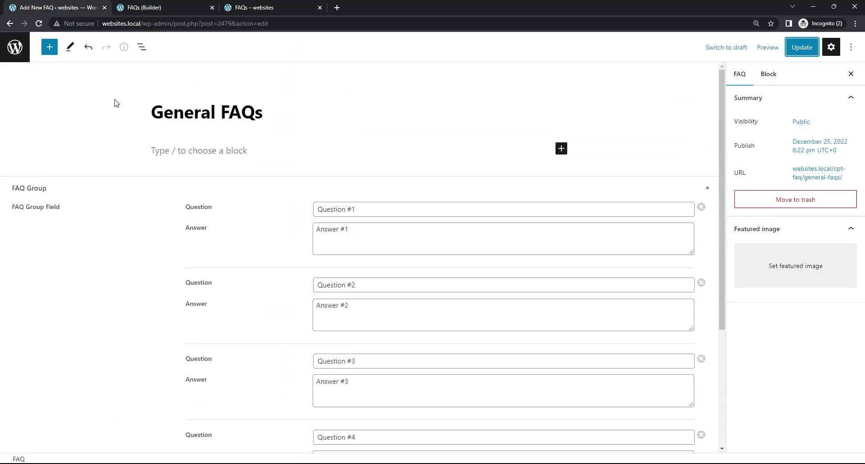
{"action": "left_click", "coordinate": [15, 49]}
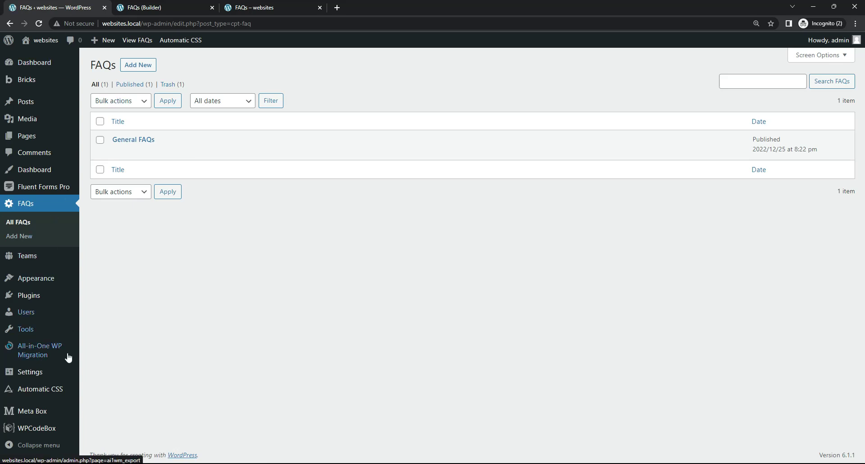
{"action": "left_click", "coordinate": [36, 412]}
{"action": "scroll", "coordinate": [54, 378], "scroll_direction": "down", "scroll_amount": 4}
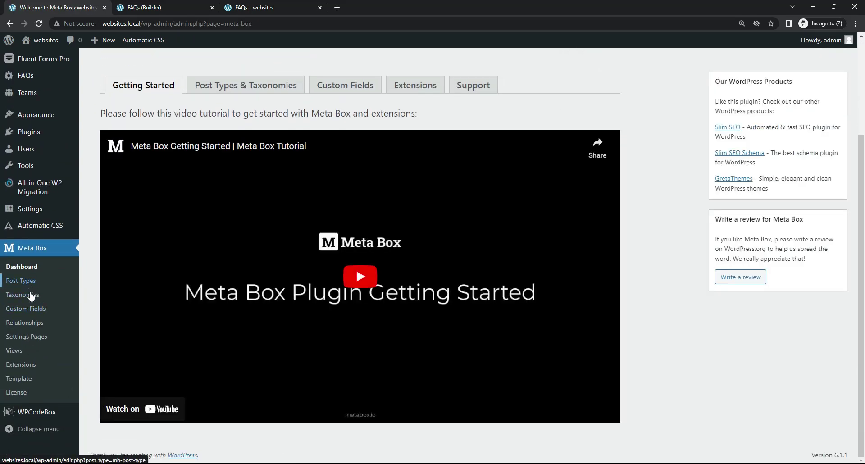
{"action": "left_click", "coordinate": [26, 308]}
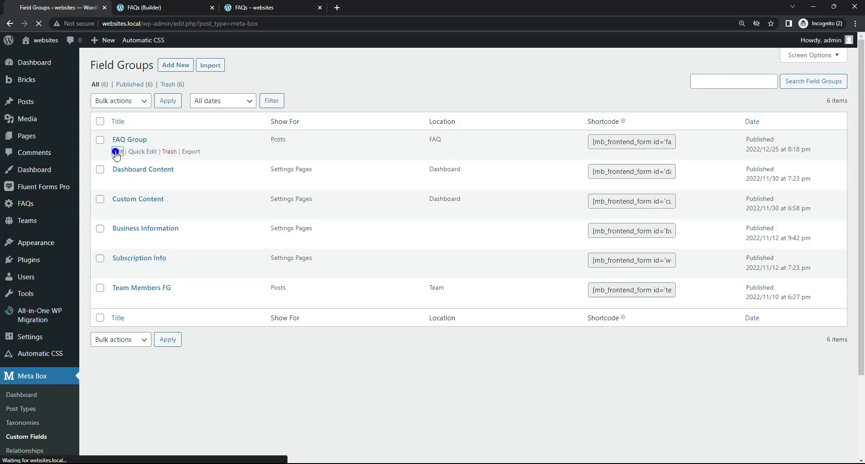
{"action": "left_click", "coordinate": [118, 141]}
{"action": "left_click", "coordinate": [123, 150]}
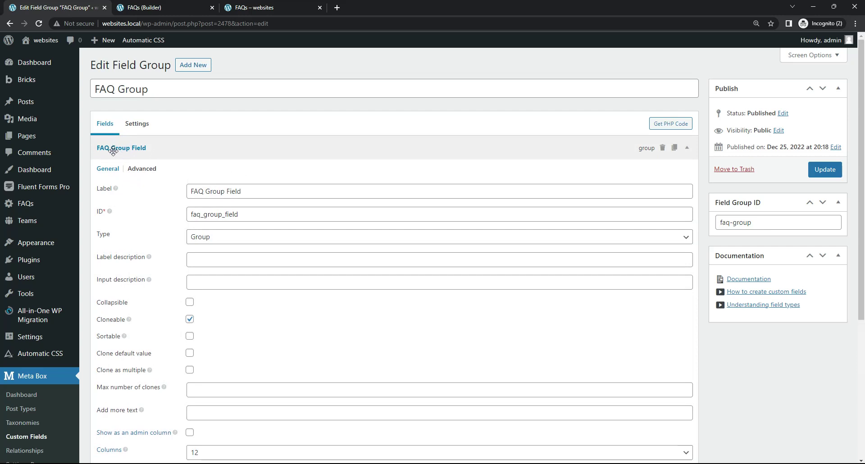
Examine the FAQ Group Field's type, its cloneable setting and its sub fields.
{"action": "left_click", "coordinate": [227, 239]}
{"action": "scroll", "coordinate": [222, 240], "scroll_direction": "down", "scroll_amount": 1}
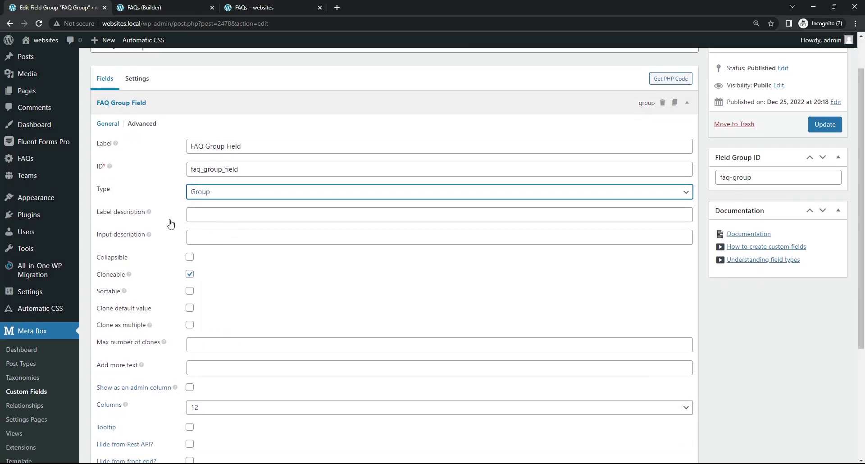
{"action": "left_click", "coordinate": [189, 275]}
{"action": "scroll", "coordinate": [198, 284], "scroll_direction": "down", "scroll_amount": 4}
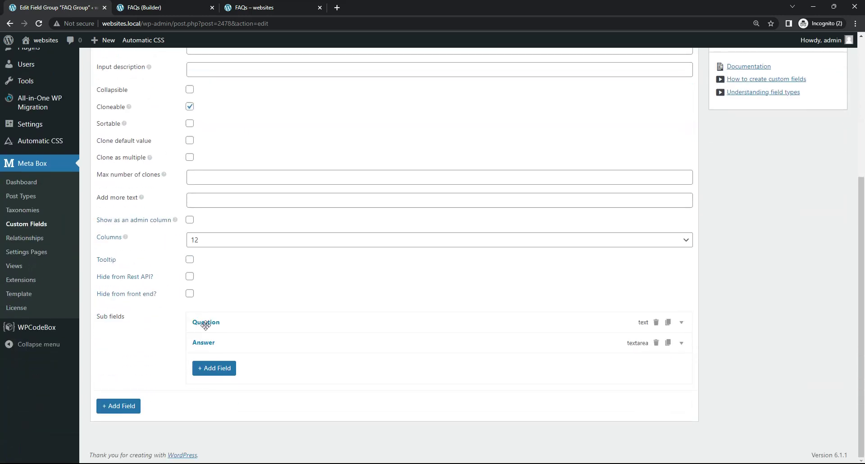